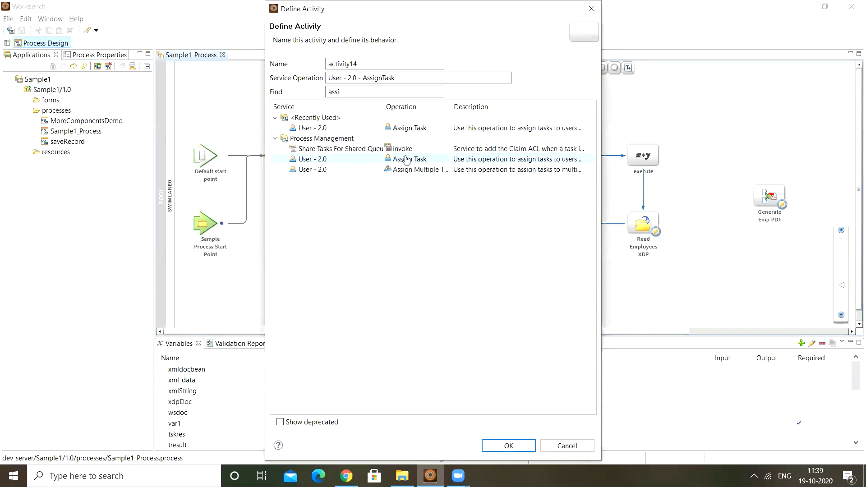
Add a User - 2.0 Assign Task activity to Sample1_Process, checking the process out, and name the activity Approval Workflow
{"action": "double_click", "coordinate": [406, 159]}
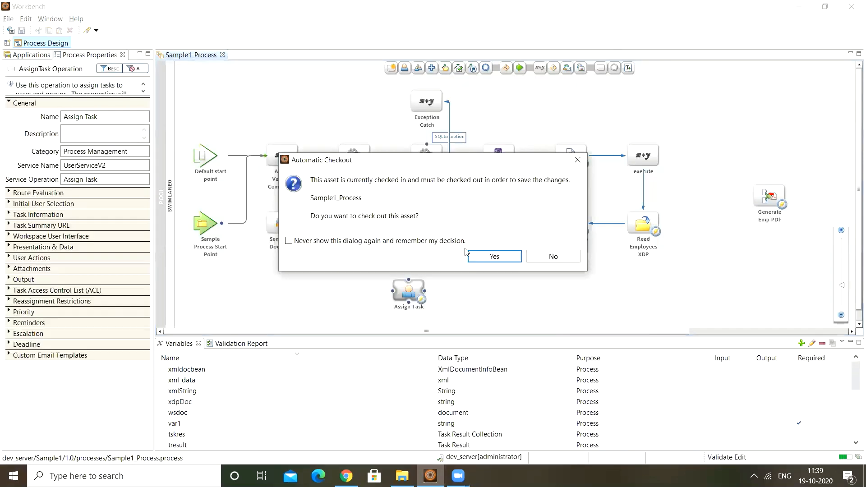
{"action": "left_click", "coordinate": [497, 258]}
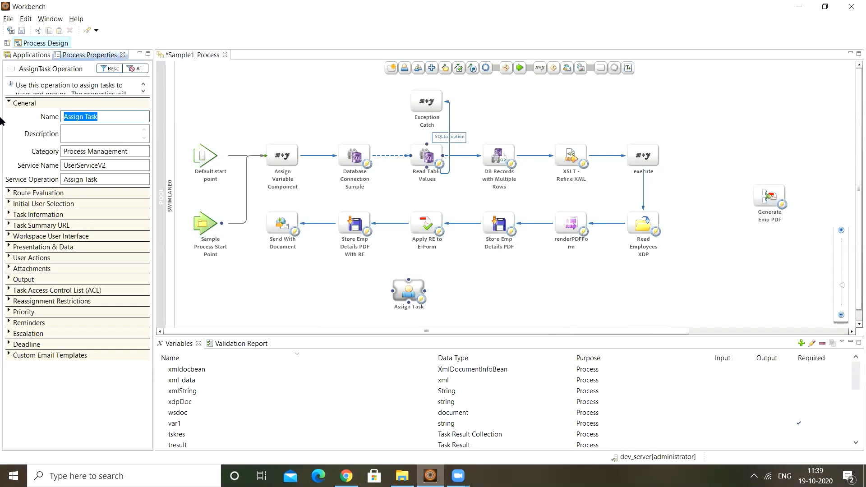
{"action": "type", "text": "Approval Process"}
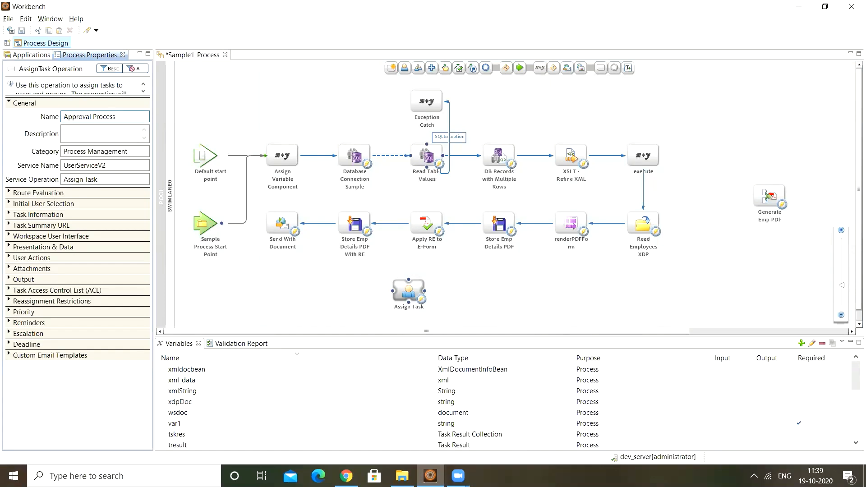
{"action": "key", "text": "BackSpace"}
{"action": "key", "text": "BackSpace"}
{"action": "key", "text": "BackSpace"}
{"action": "key", "text": "BackSpace"}
{"action": "key", "text": "BackSpace"}
{"action": "key", "text": "BackSpace"}
{"action": "key", "text": "BackSpace"}
{"action": "type", "text": "Workflow"}
{"action": "key", "text": "Tab"}
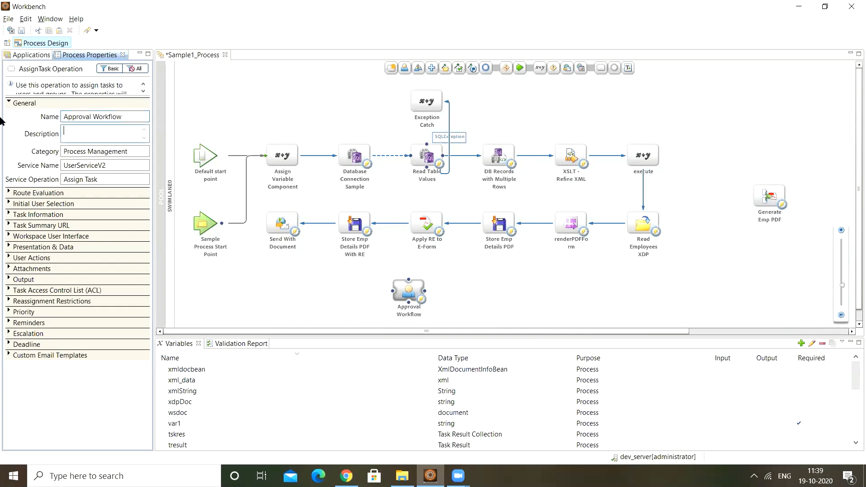
Set the activity's description to "Approval Task..." and review its category, service name and service operation
{"action": "type", "text": "A"}
{"action": "type", "text": "Approval Task..."}
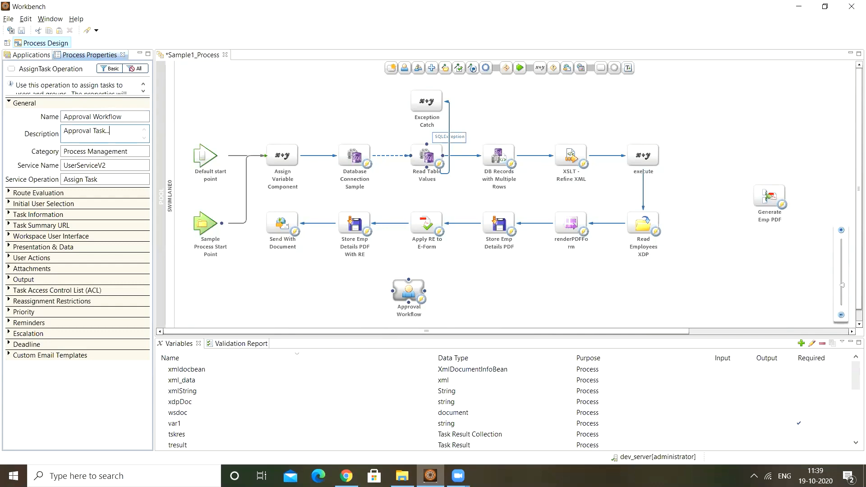
{"action": "key", "text": "Tab"}
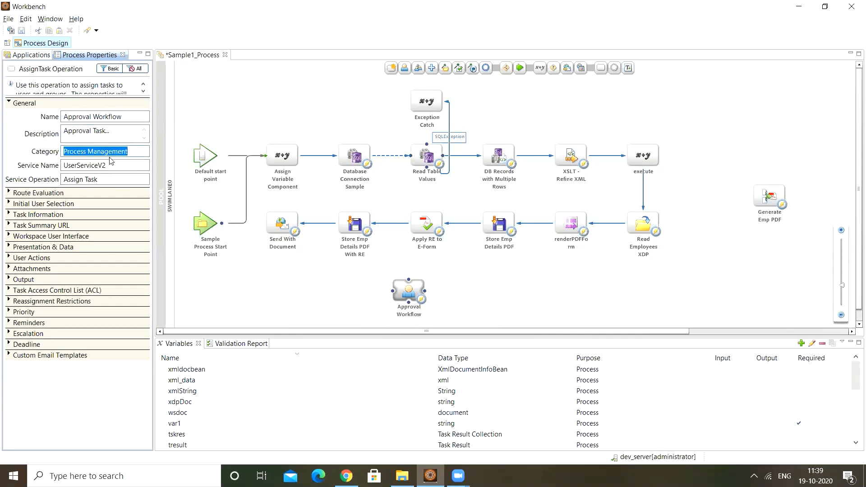
{"action": "key", "text": "Tab"}
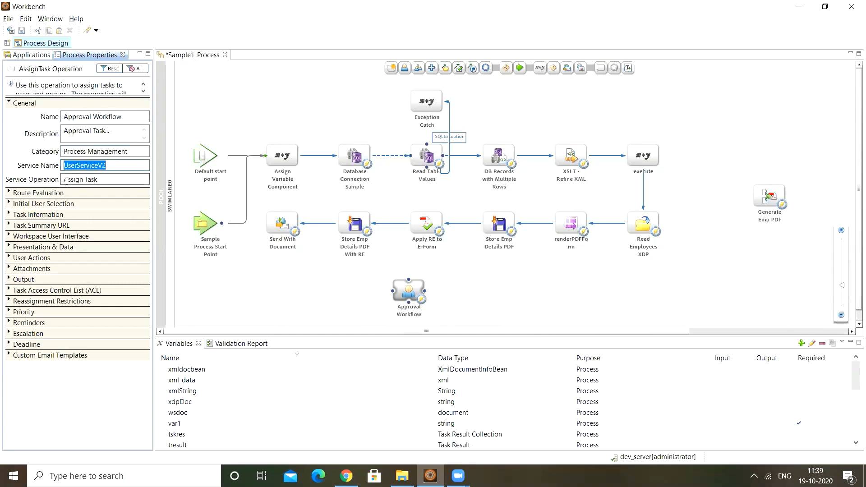
{"action": "key", "text": "Tab"}
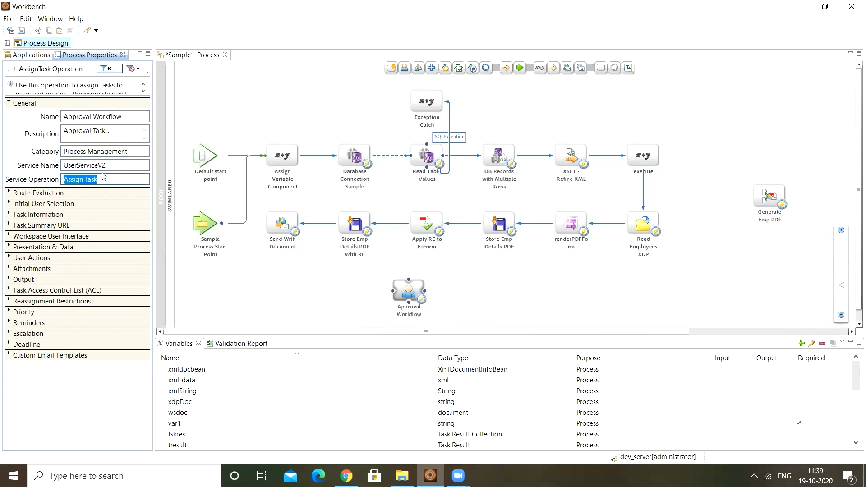
{"action": "key", "text": "shift+Tab"}
{"action": "key", "text": "shift+Tab"}
{"action": "key", "text": "shift+Tab"}
{"action": "left_click", "coordinate": [109, 137]}
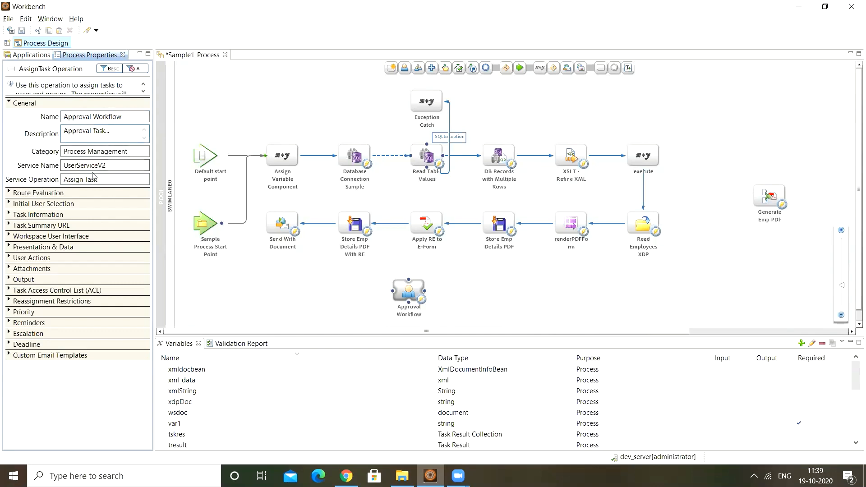
{"action": "left_click", "coordinate": [9, 104]}
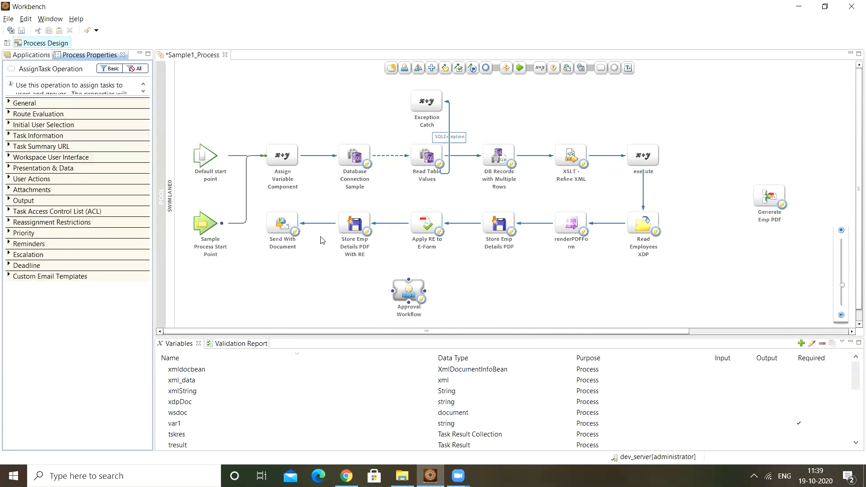
Place Approval Workflow below the gap beside Send With Document and reroute the Store Emp Details PDF With RE connection to it
{"action": "left_click_drag", "start_coordinate": [407, 297], "coordinate": [318, 297]}
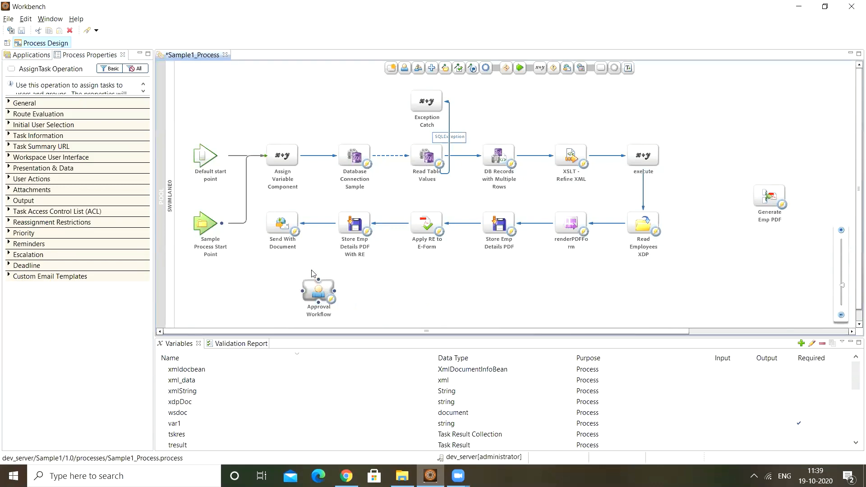
{"action": "left_click", "coordinate": [305, 224]}
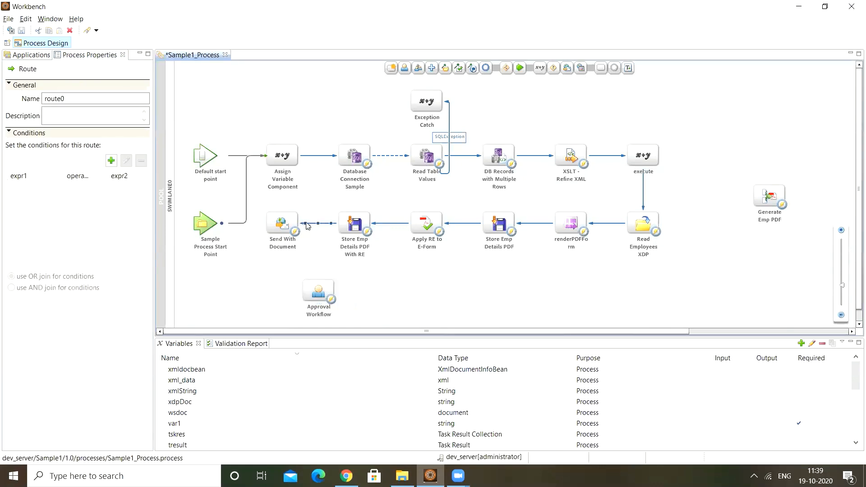
{"action": "left_click_drag", "start_coordinate": [306, 225], "coordinate": [318, 275]}
Delete the route from Read Employees XDP to renderPDFForm and redirect the execute activity's route straight to renderPDFForm
{"action": "left_click", "coordinate": [635, 222]}
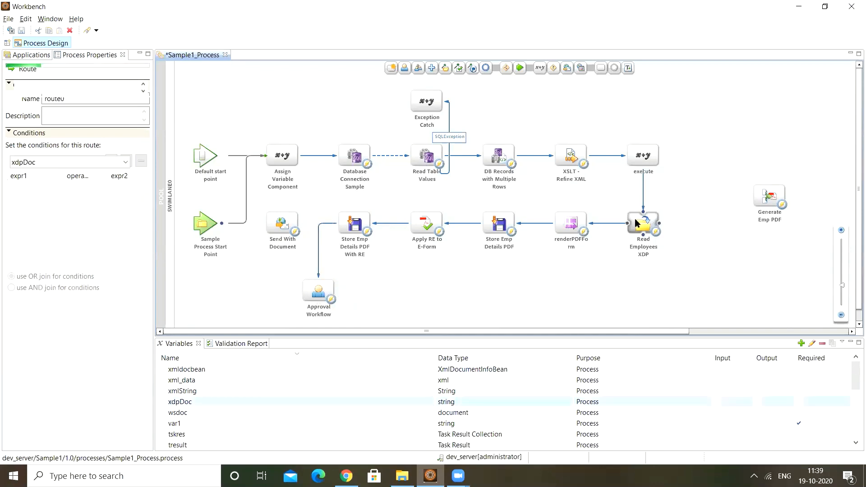
{"action": "left_click", "coordinate": [644, 190]}
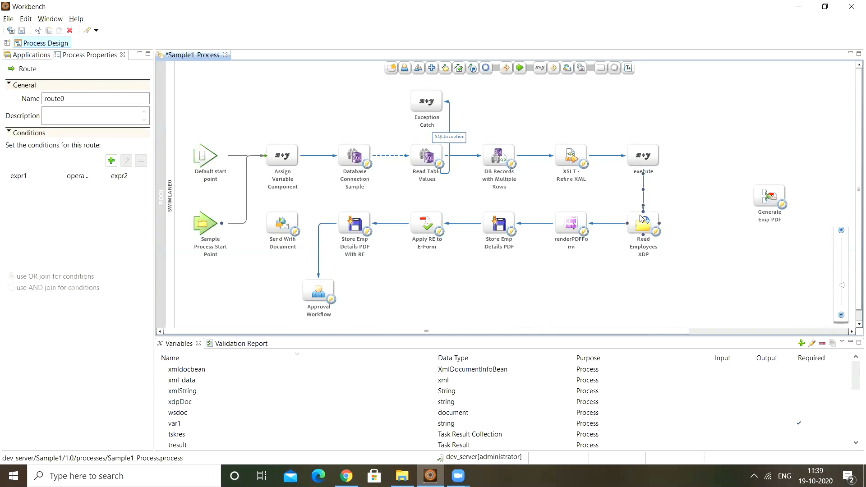
{"action": "left_click", "coordinate": [612, 224]}
{"action": "key", "text": "Delete"}
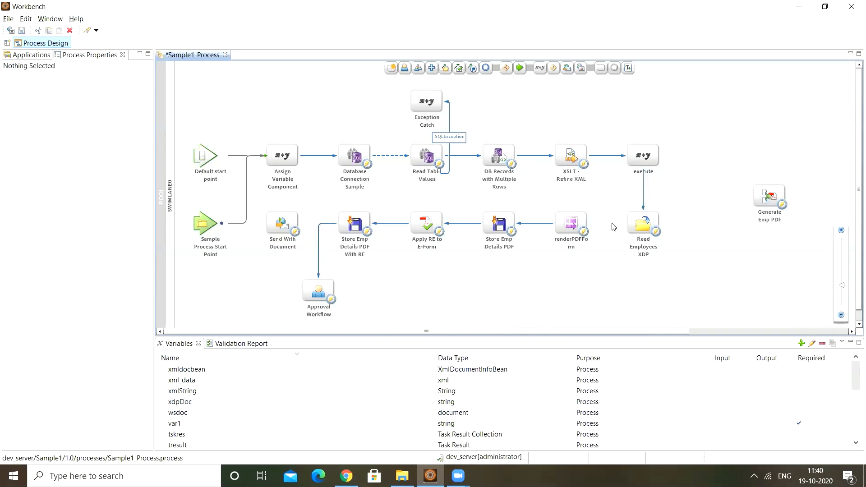
{"action": "left_click", "coordinate": [643, 199]}
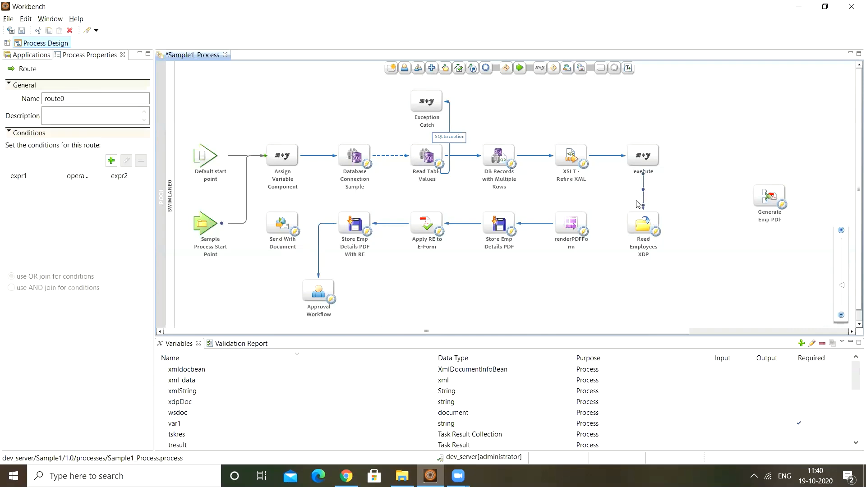
{"action": "left_click_drag", "start_coordinate": [643, 206], "coordinate": [591, 222]}
Move the disconnected Read Employees XDP activity aside, below Generate Emp PDF, and save the process
{"action": "left_click", "coordinate": [642, 226]}
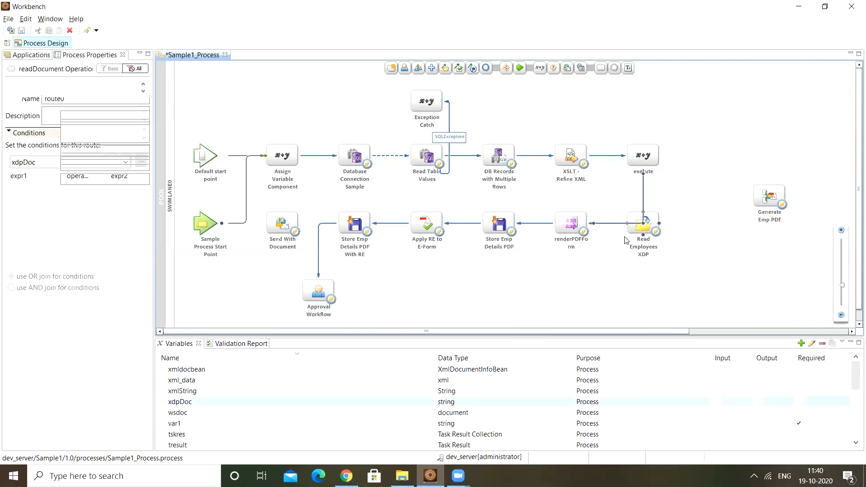
{"action": "left_click_drag", "start_coordinate": [641, 227], "coordinate": [786, 282]}
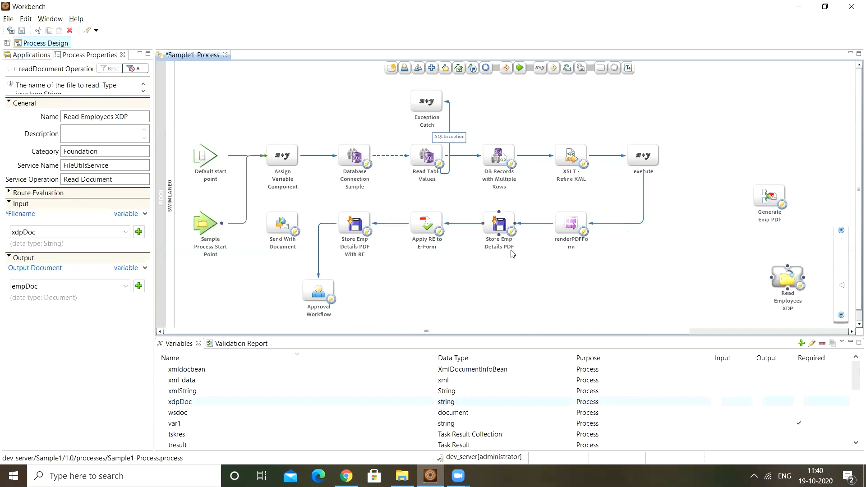
{"action": "key", "text": "ctrl+s"}
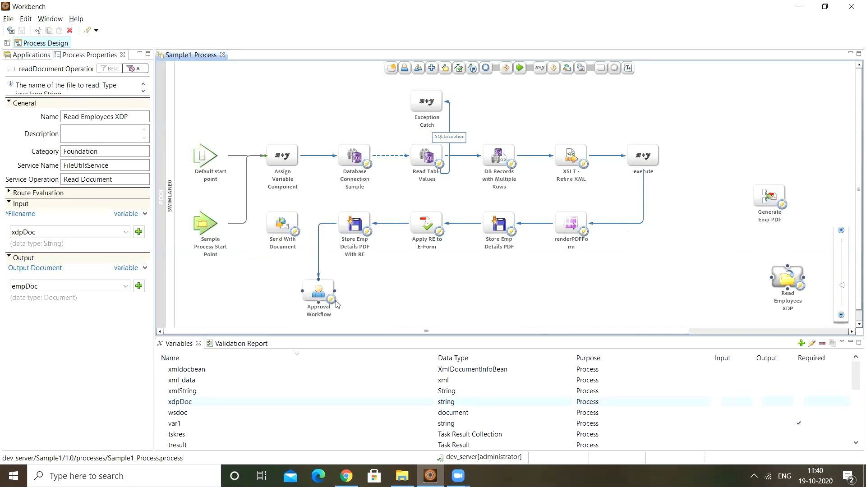
Assign the Approval Workflow task's initial user to the specific user Super Administrator
{"action": "left_click", "coordinate": [319, 294]}
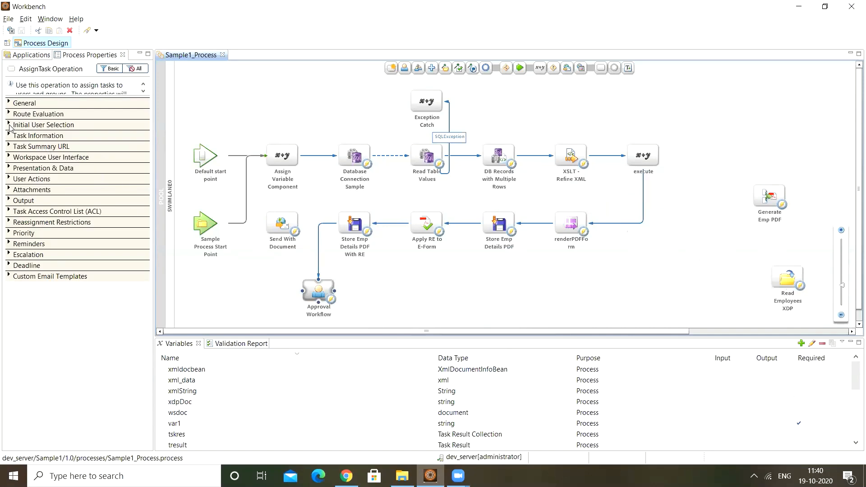
{"action": "left_click", "coordinate": [9, 126]}
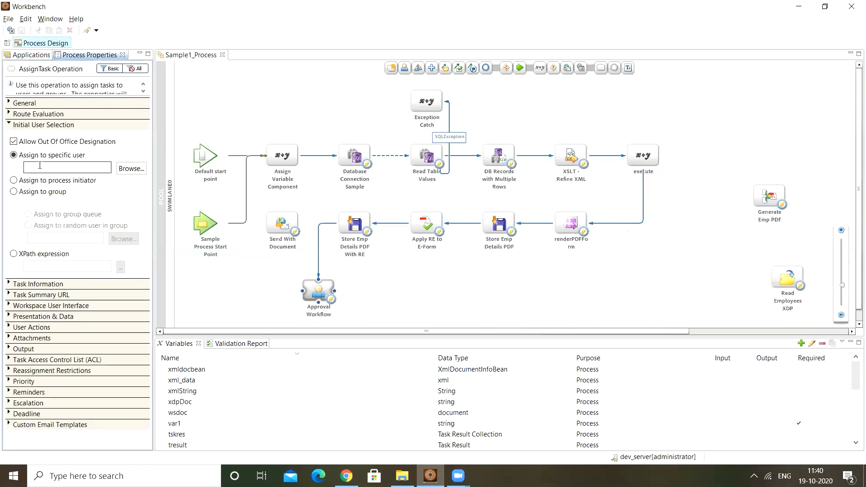
{"action": "left_click", "coordinate": [110, 165]}
{"action": "left_click", "coordinate": [130, 168]}
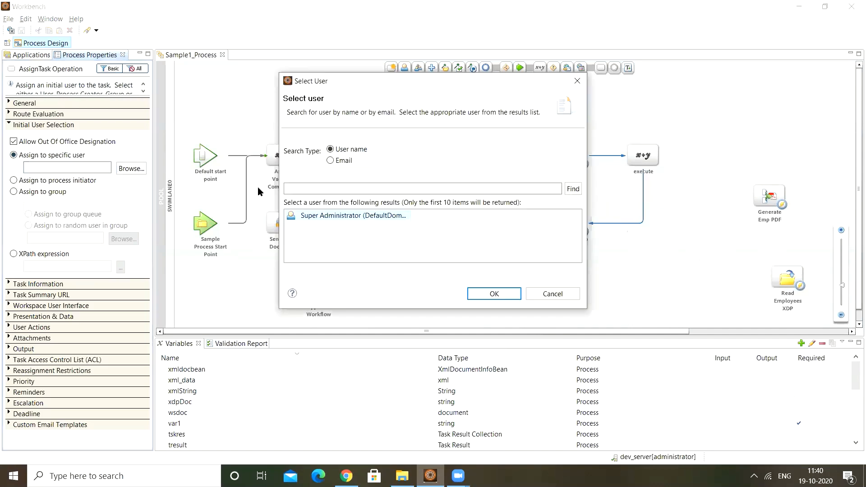
{"action": "double_click", "coordinate": [363, 217]}
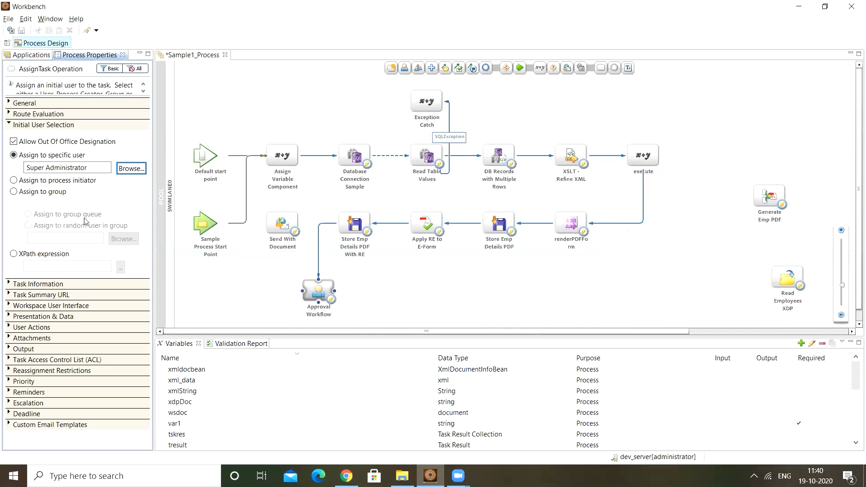
{"action": "left_click_drag", "start_coordinate": [28, 169], "coordinate": [96, 169]}
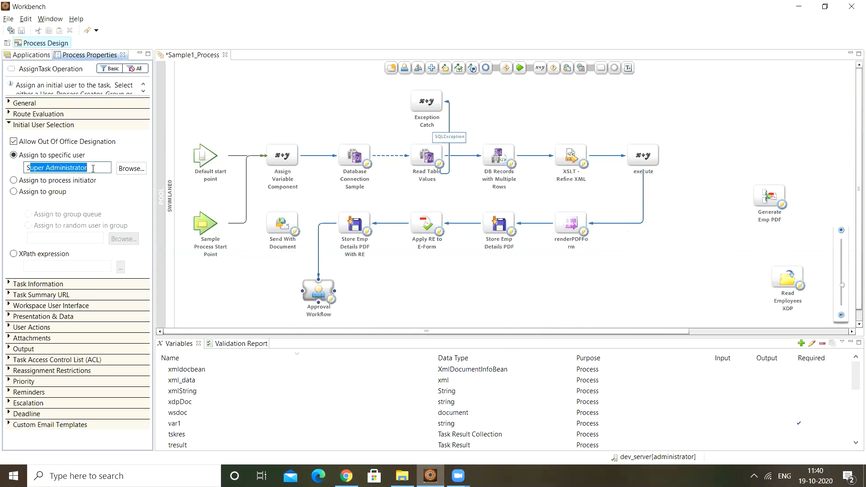
{"action": "left_click", "coordinate": [8, 125]}
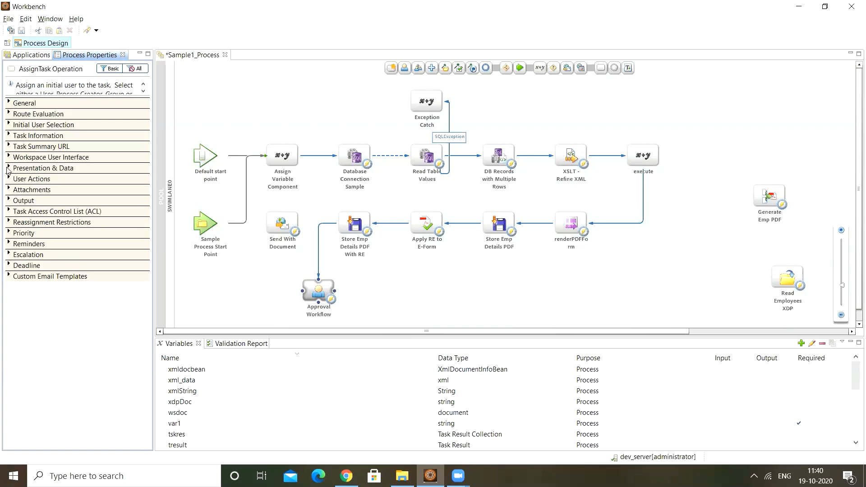
Set the task's presentation to the application asset employees_form from the Sample1/1.0 forms folder
{"action": "left_click", "coordinate": [8, 168]}
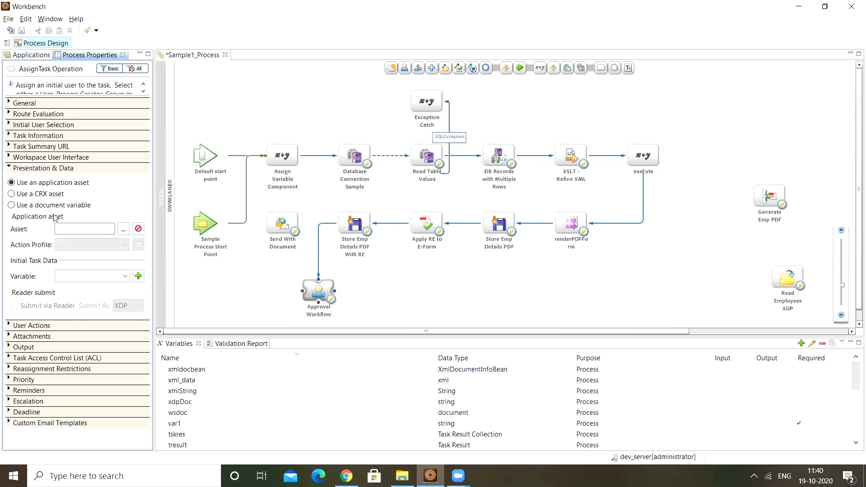
{"action": "left_click", "coordinate": [126, 232]}
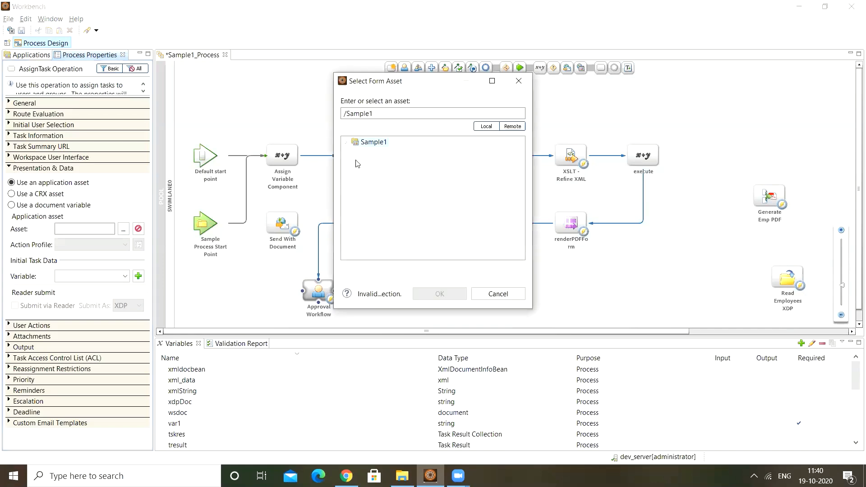
{"action": "left_click", "coordinate": [346, 142]}
{"action": "left_click", "coordinate": [354, 153]}
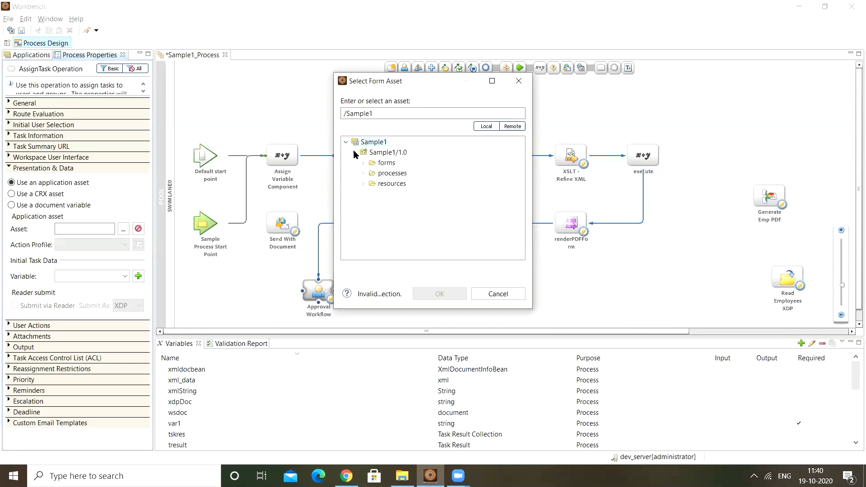
{"action": "left_click", "coordinate": [363, 164]}
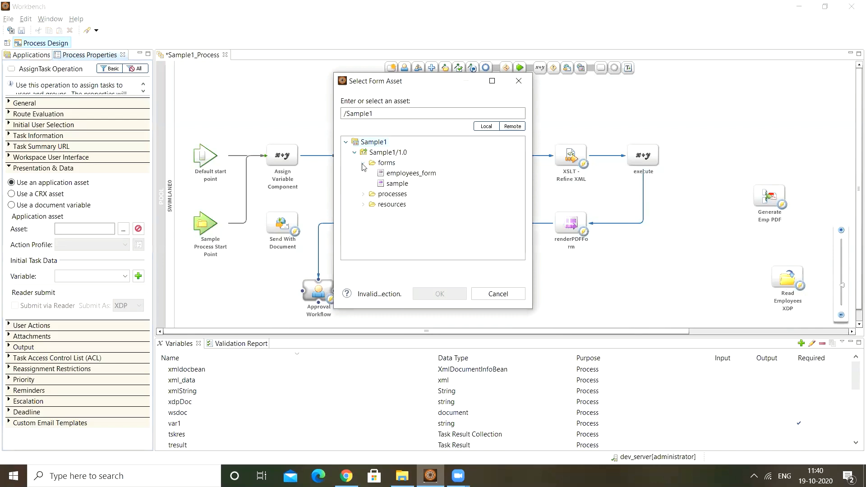
{"action": "double_click", "coordinate": [411, 174]}
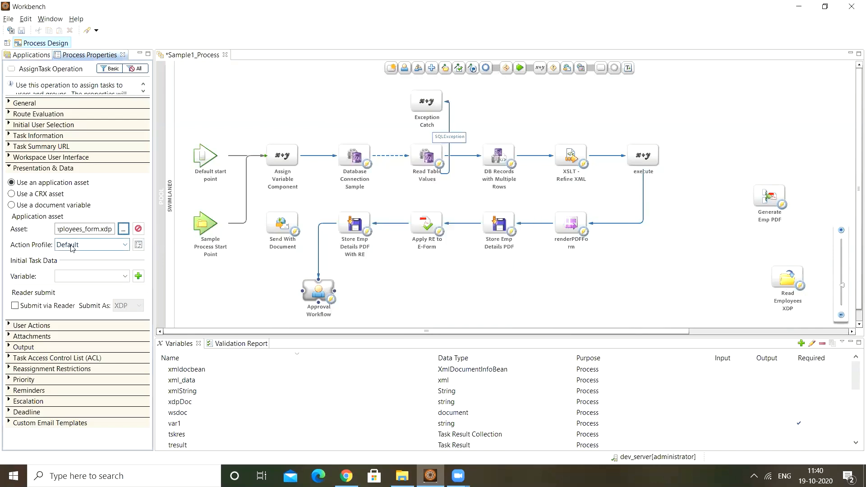
Choose out_xml as the initial task data variable and save the process
{"action": "left_click", "coordinate": [118, 276]}
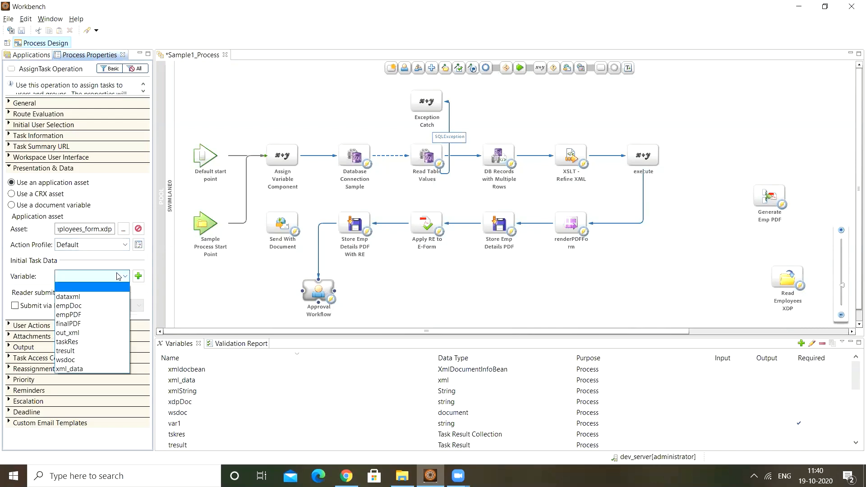
{"action": "left_click", "coordinate": [74, 333]}
{"action": "key", "text": "ctrl+s"}
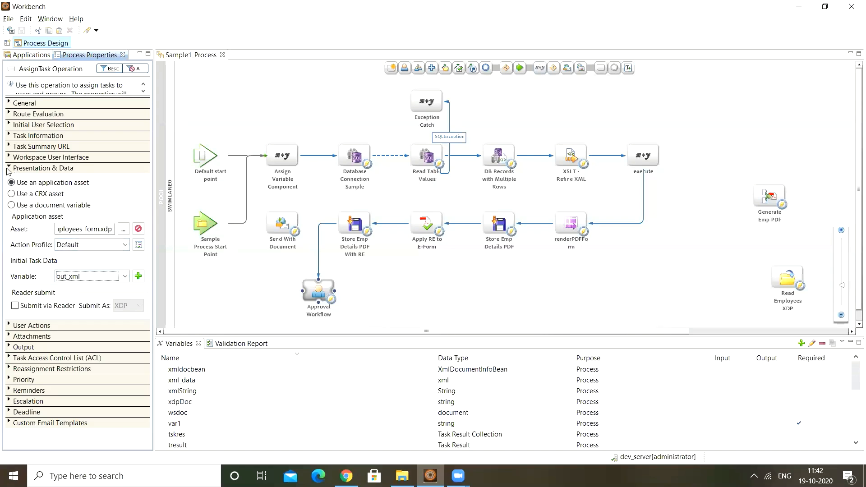
{"action": "left_click", "coordinate": [9, 169]}
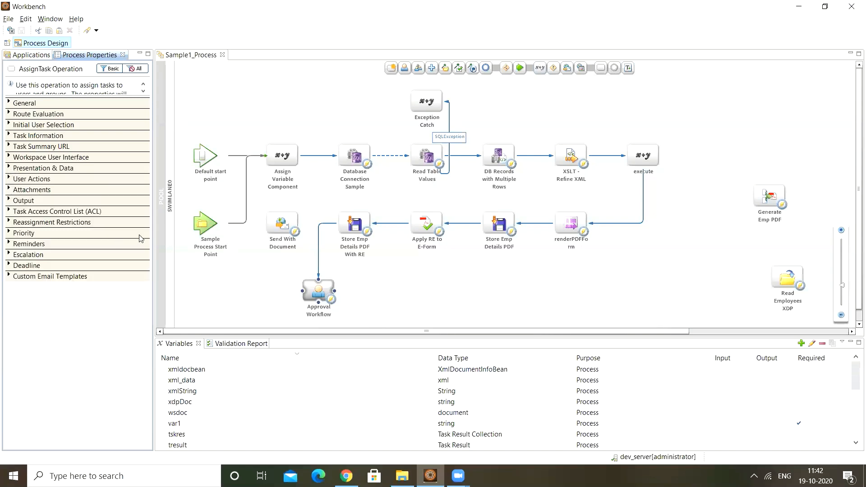
Add a user action named Approve to the Approval Workflow task, requiring confirmation with a message that the application is approved
{"action": "left_click", "coordinate": [8, 178]}
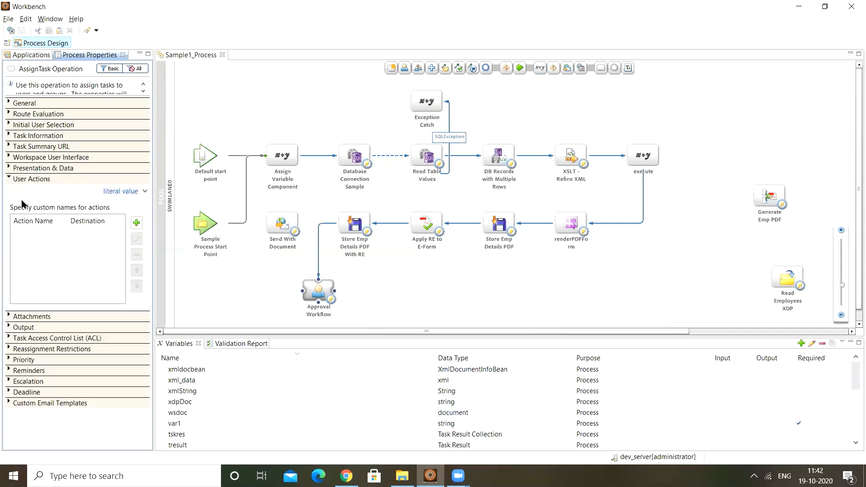
{"action": "left_click", "coordinate": [136, 222]}
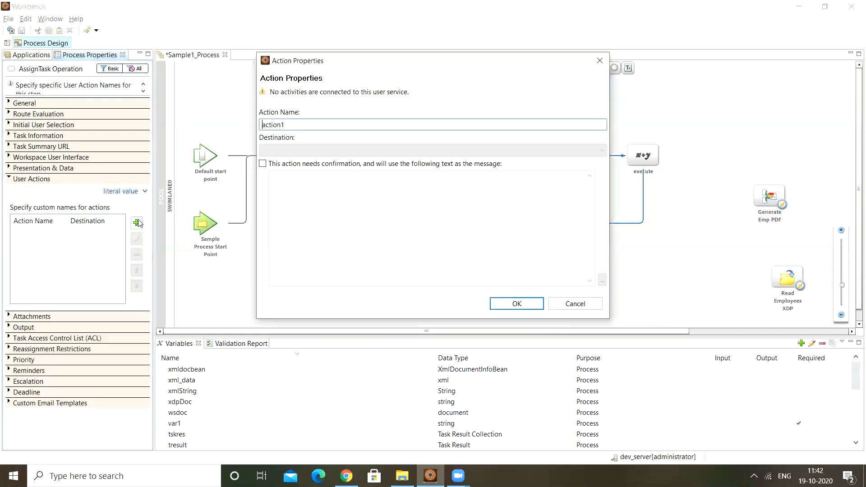
{"action": "double_click", "coordinate": [313, 129]}
{"action": "type", "text": "Approve"}
{"action": "left_click", "coordinate": [262, 164]}
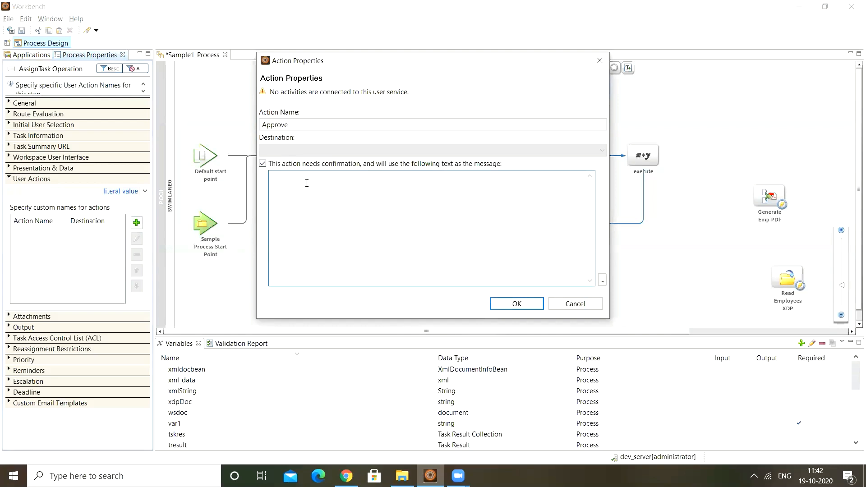
{"action": "type", "text": "Your applica"}
{"action": "type", "text": "pproved."}
{"action": "left_click", "coordinate": [519, 302]}
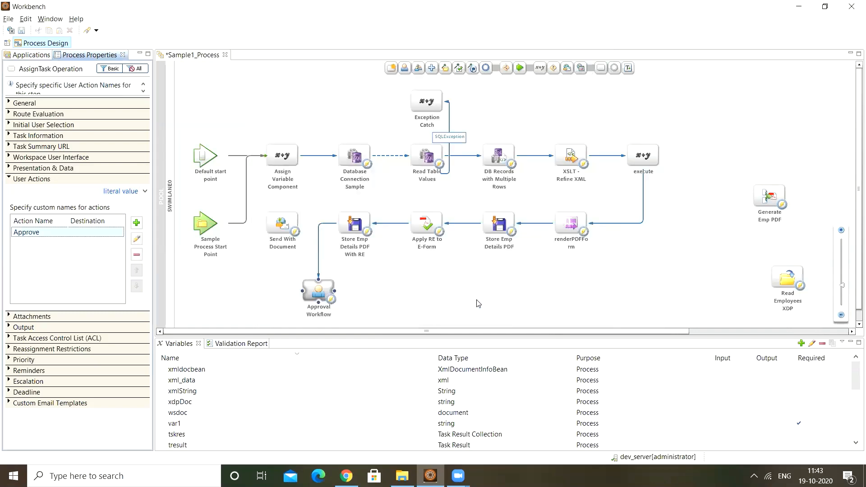
Add a second user action named Reject that requires confirmation with the message "Application has been rejected!"
{"action": "left_click", "coordinate": [136, 222]}
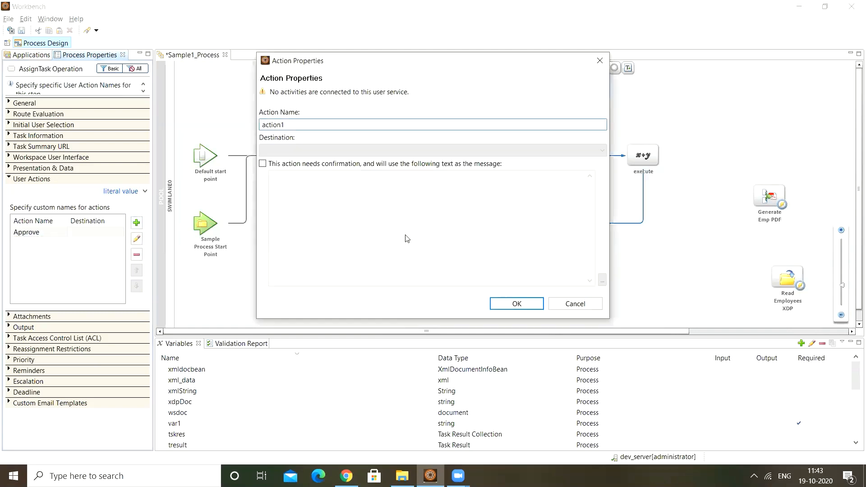
{"action": "key", "text": "ctrl+a"}
{"action": "type", "text": "Reject"}
{"action": "left_click", "coordinate": [262, 164]}
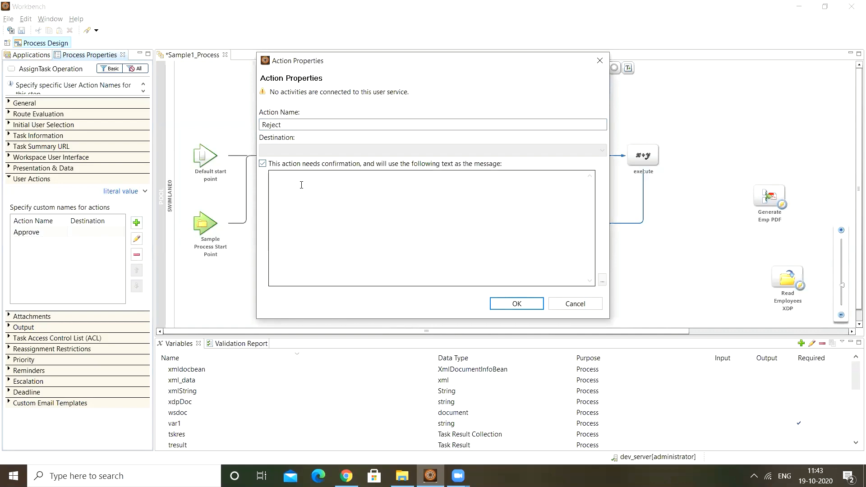
{"action": "left_click", "coordinate": [301, 185]}
{"action": "type", "text": "Y"}
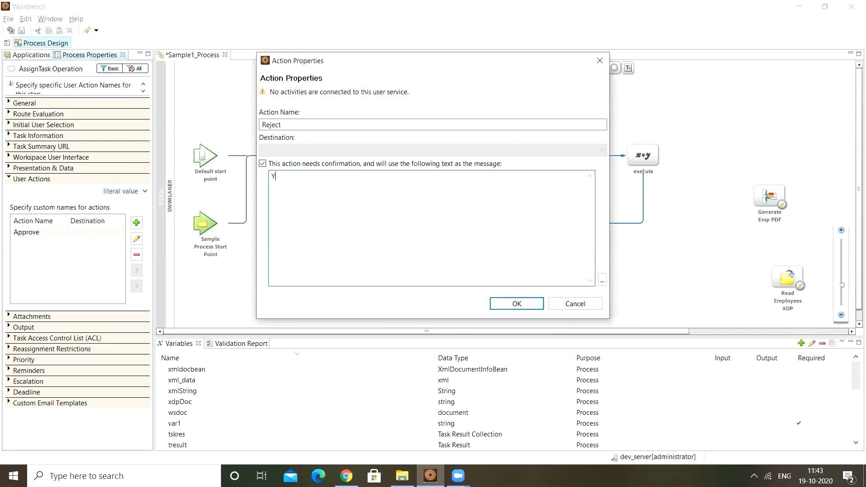
{"action": "type", "text": "our"}
{"action": "key", "text": "BackSpace"}
{"action": "key", "text": "BackSpace"}
{"action": "key", "text": "BackSpace"}
{"action": "type", "text": "Application has been rejected!"}
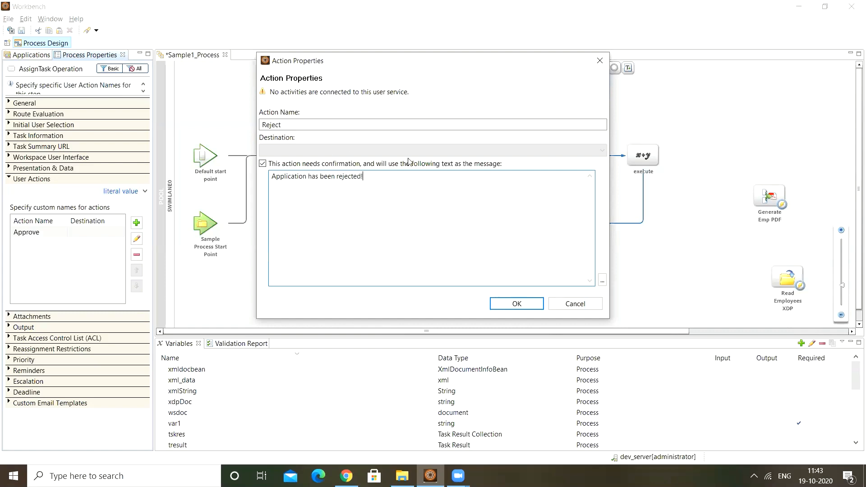
{"action": "left_click", "coordinate": [518, 300]}
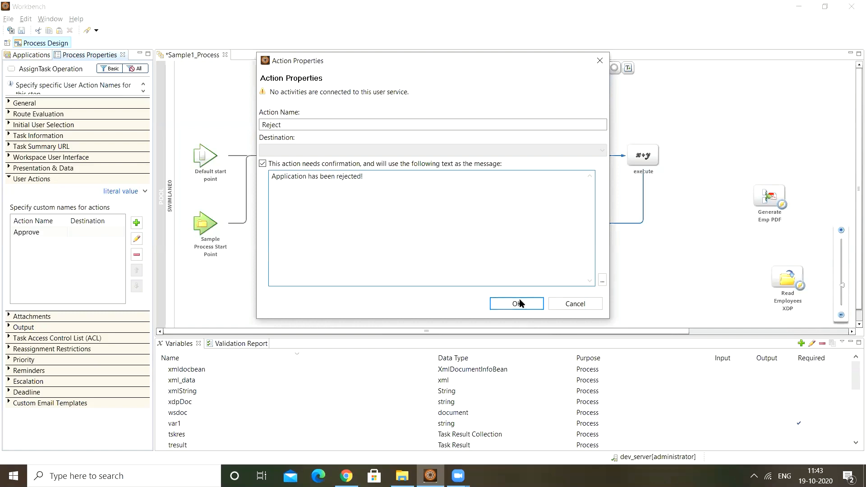
{"action": "left_click", "coordinate": [9, 179]}
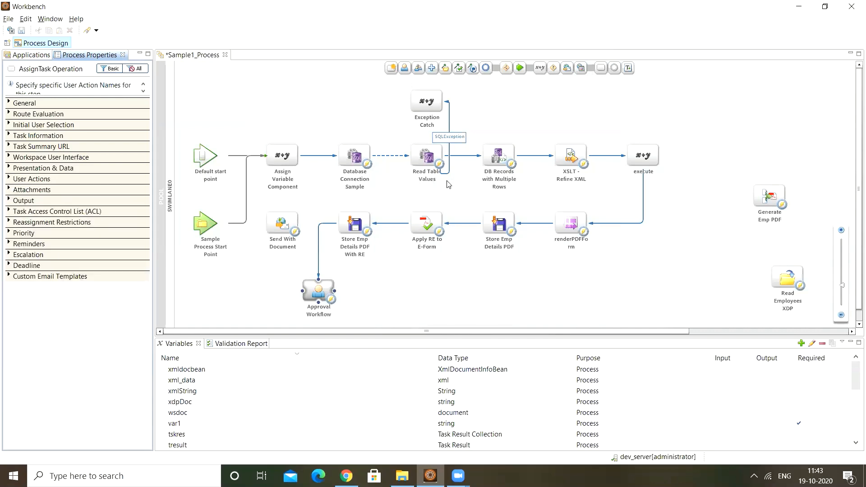
Add a Set Value execute activity below Apply RE to E-Form and route Approval Workflow to it
{"action": "left_click", "coordinate": [848, 223]}
{"action": "scroll", "coordinate": [847, 223], "scroll_direction": "down", "scroll_amount": 1}
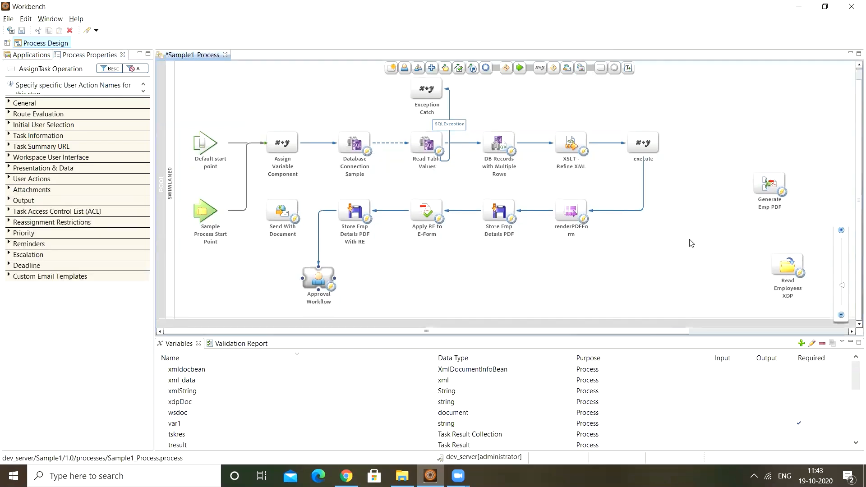
{"action": "left_click_drag", "start_coordinate": [393, 68], "coordinate": [418, 253]}
{"action": "left_click_drag", "start_coordinate": [419, 254], "coordinate": [420, 255]}
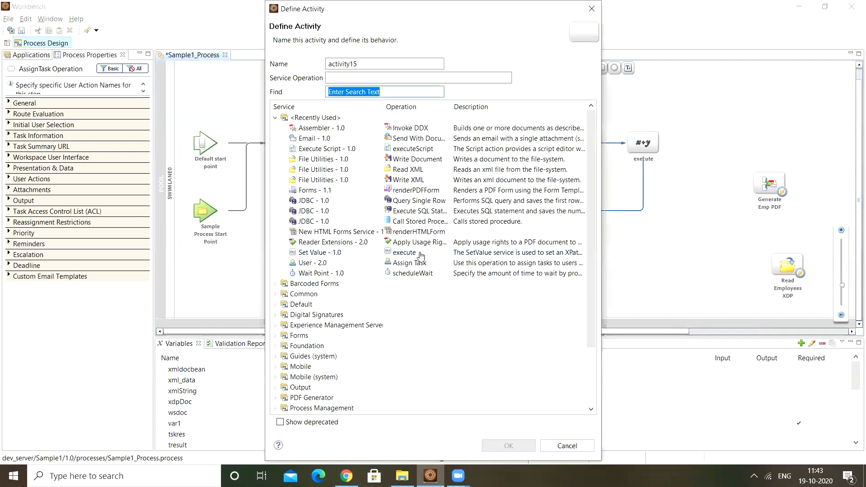
{"action": "type", "text": "s"}
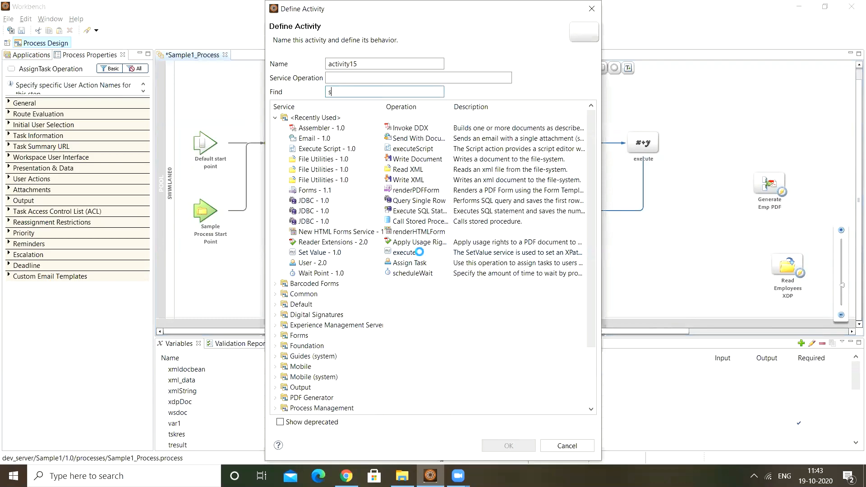
{"action": "type", "text": "etv"}
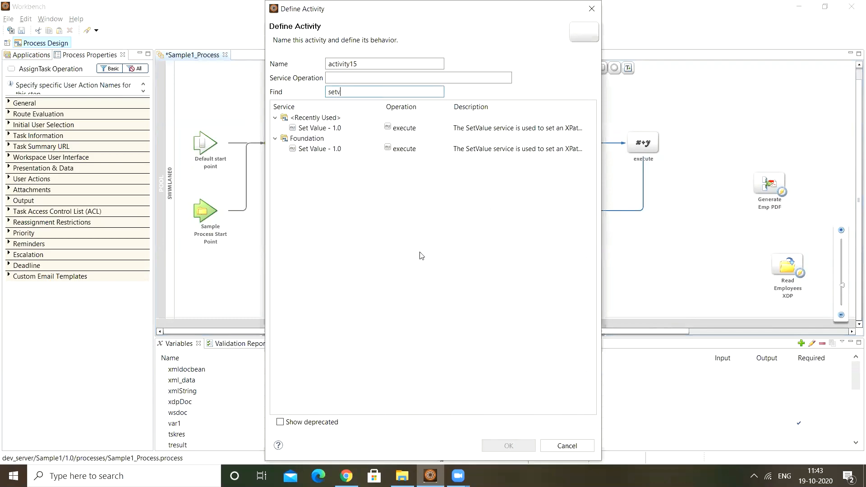
{"action": "double_click", "coordinate": [413, 150]}
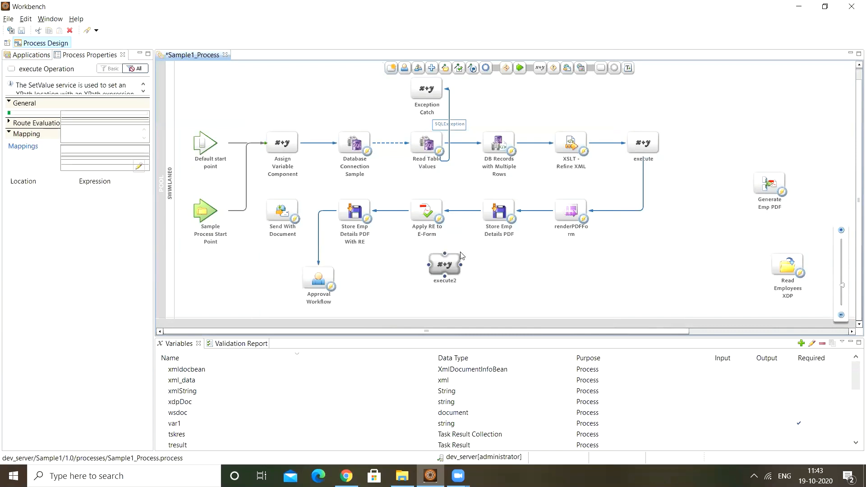
{"action": "left_click_drag", "start_coordinate": [325, 276], "coordinate": [428, 265]}
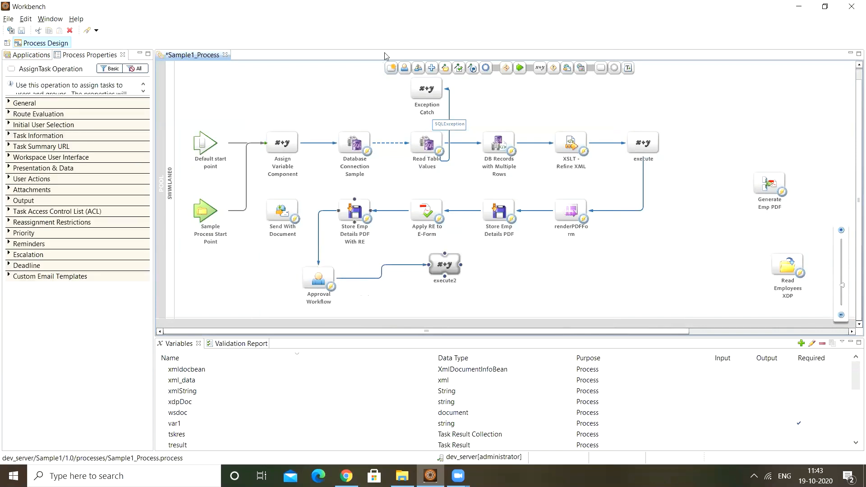
Add a second Set Value activity, place it left of Approval Workflow, and route Approval Workflow to it
{"action": "left_click_drag", "start_coordinate": [539, 70], "coordinate": [441, 302]}
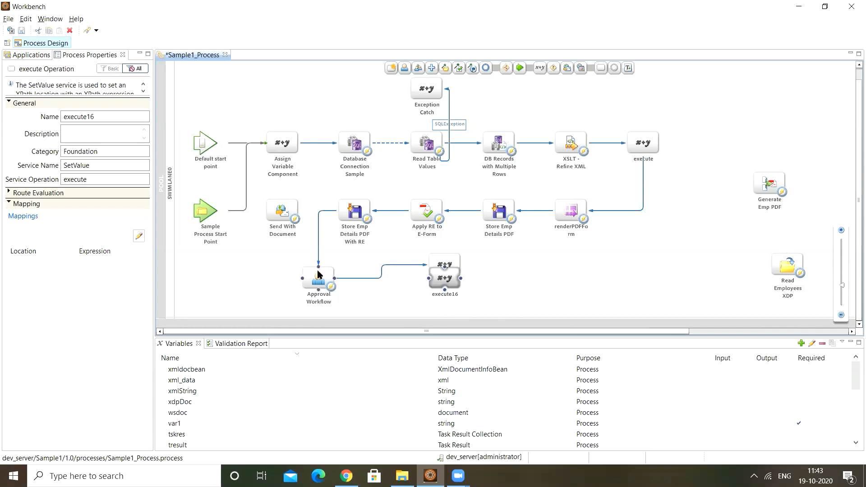
{"action": "left_click_drag", "start_coordinate": [318, 270], "coordinate": [318, 262]}
{"action": "left_click_drag", "start_coordinate": [435, 301], "coordinate": [370, 284]}
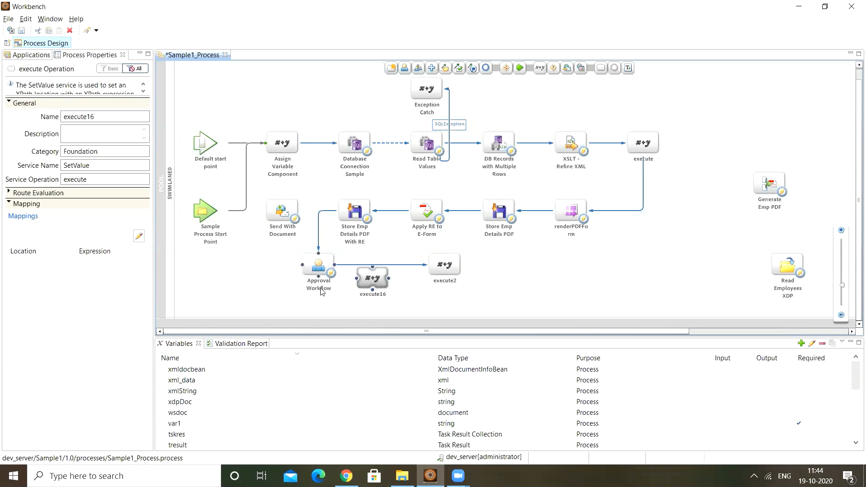
{"action": "left_click_drag", "start_coordinate": [363, 283], "coordinate": [254, 283]}
{"action": "left_click", "coordinate": [302, 268]}
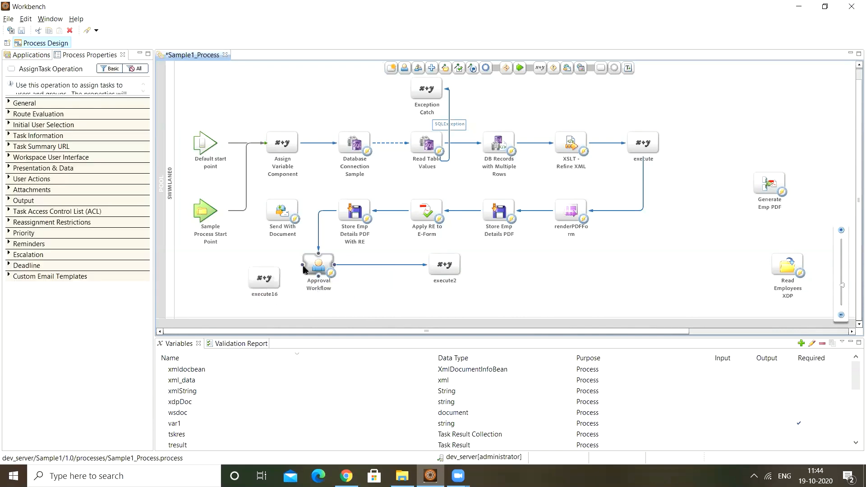
{"action": "left_click_drag", "start_coordinate": [302, 268], "coordinate": [266, 274]}
Arrange the two Set Value activities evenly on either side of Approval Workflow, with the left route entering its activity from the side
{"action": "left_click_drag", "start_coordinate": [441, 269], "coordinate": [365, 287]}
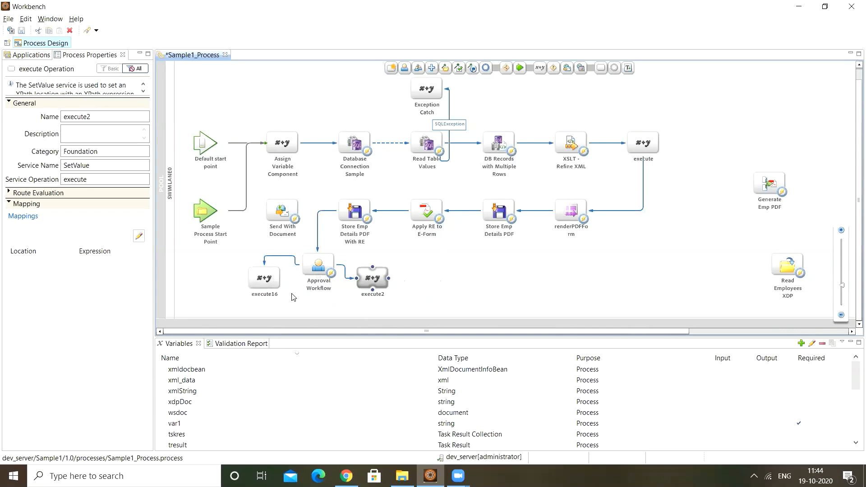
{"action": "left_click", "coordinate": [276, 259]}
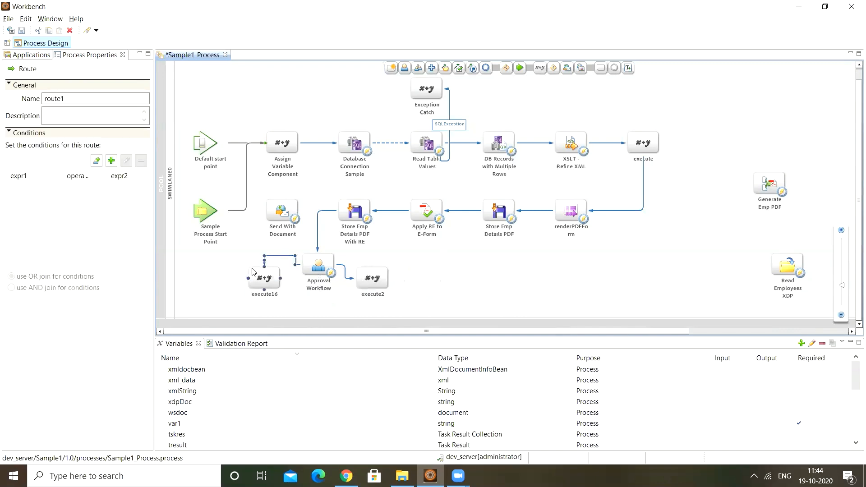
{"action": "left_click_drag", "start_coordinate": [264, 261], "coordinate": [286, 273]}
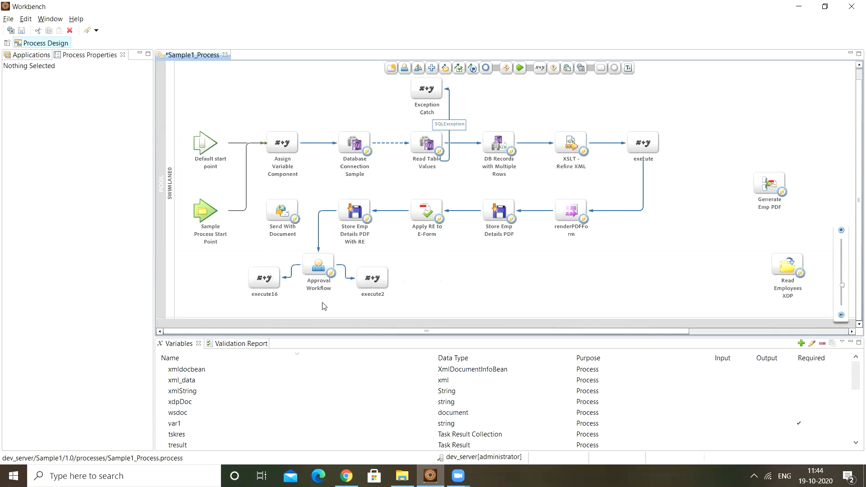
{"action": "left_click_drag", "start_coordinate": [262, 286], "coordinate": [237, 285]}
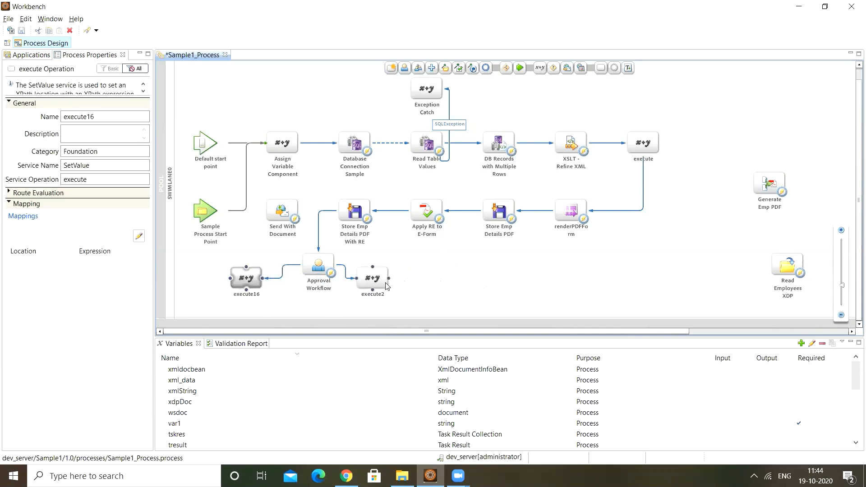
{"action": "left_click_drag", "start_coordinate": [380, 284], "coordinate": [398, 284]}
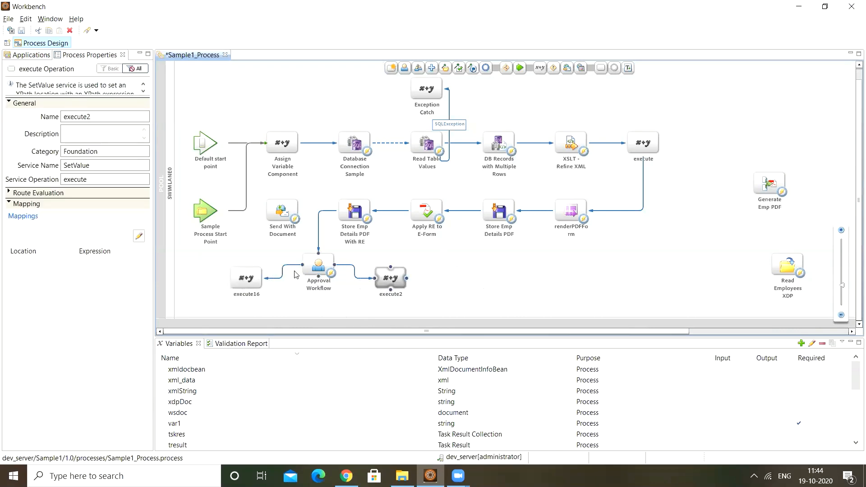
Rename the Set Value activity left of Approval Workflow to Approval Flow and the one on its right to Rejected Flow
{"action": "left_click", "coordinate": [250, 291]}
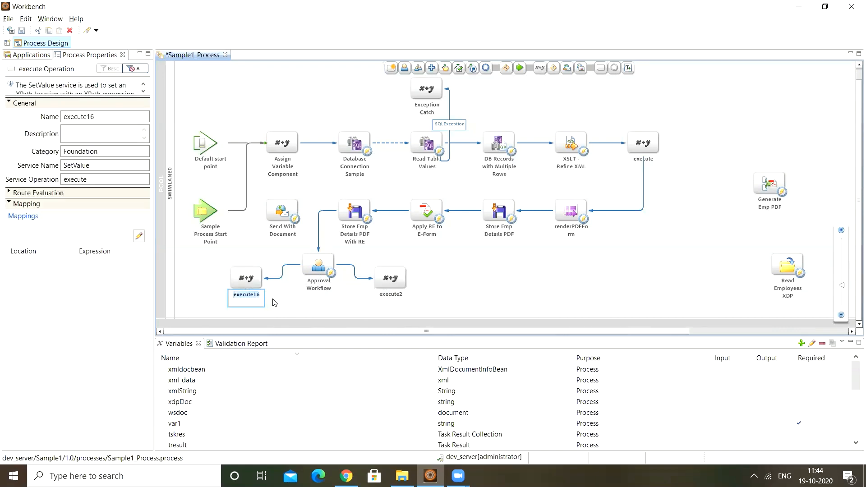
{"action": "type", "text": "Approval Flow"}
{"action": "key", "text": "Return"}
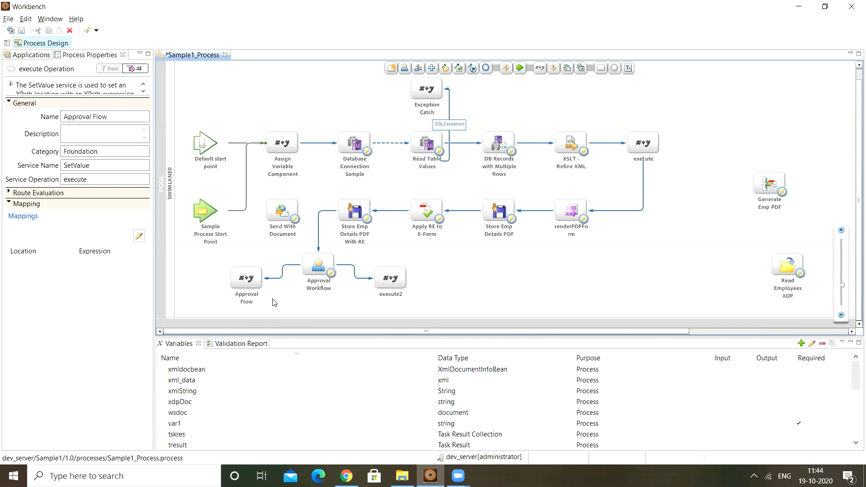
{"action": "left_click", "coordinate": [392, 293]}
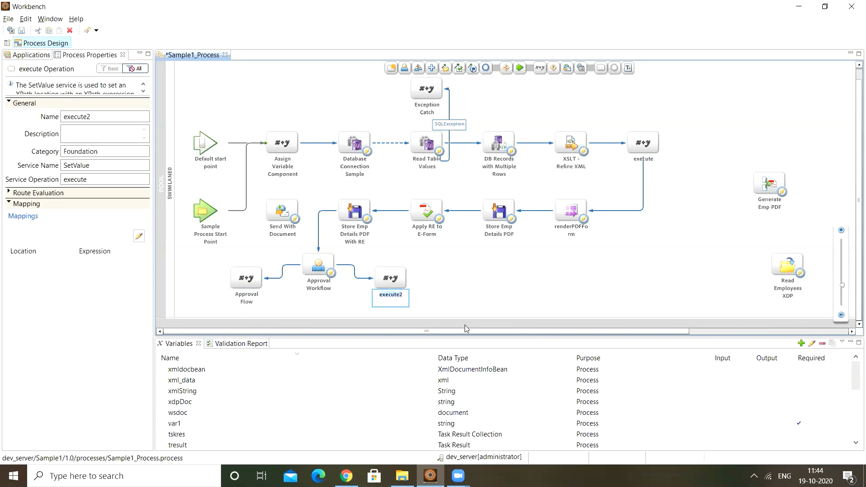
{"action": "type", "text": "Rejected Flow"}
{"action": "key", "text": "Return"}
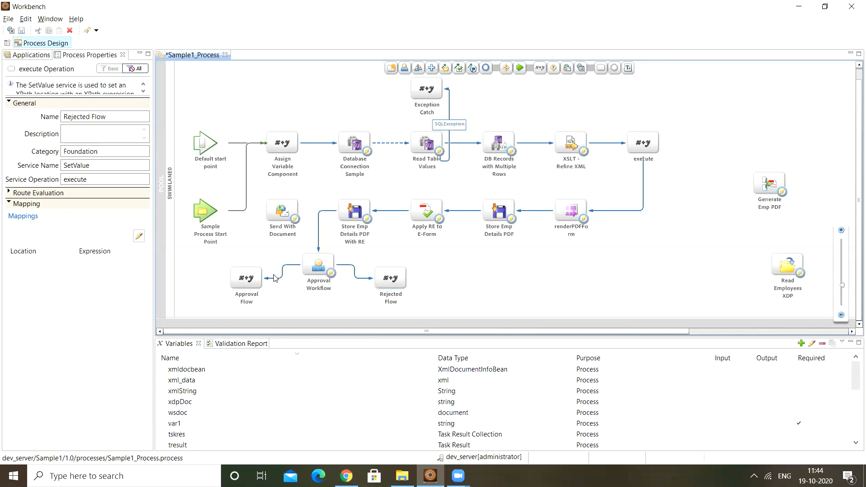
Store the Approval Workflow task's Task Result output in the variable taskRes
{"action": "left_click", "coordinate": [320, 274]}
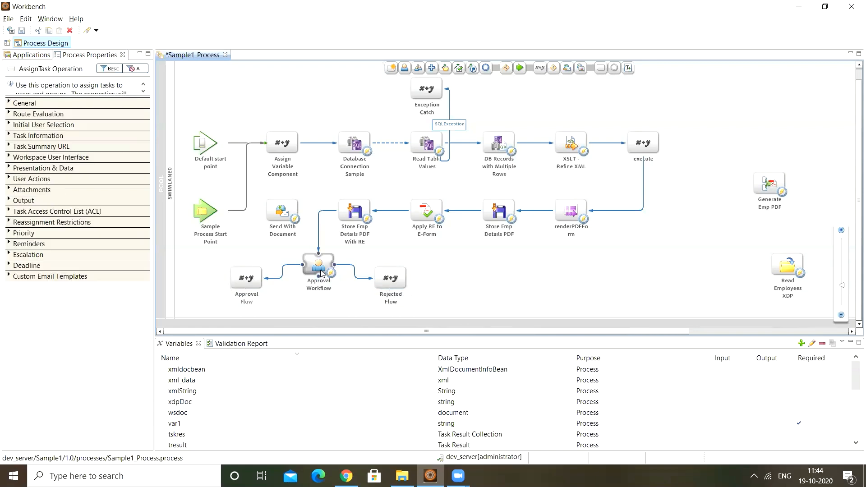
{"action": "left_click", "coordinate": [252, 281]}
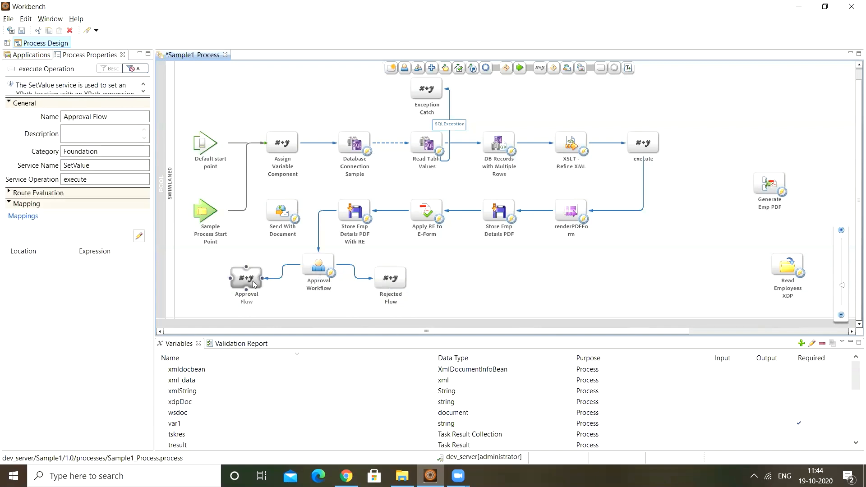
{"action": "left_click", "coordinate": [314, 267]}
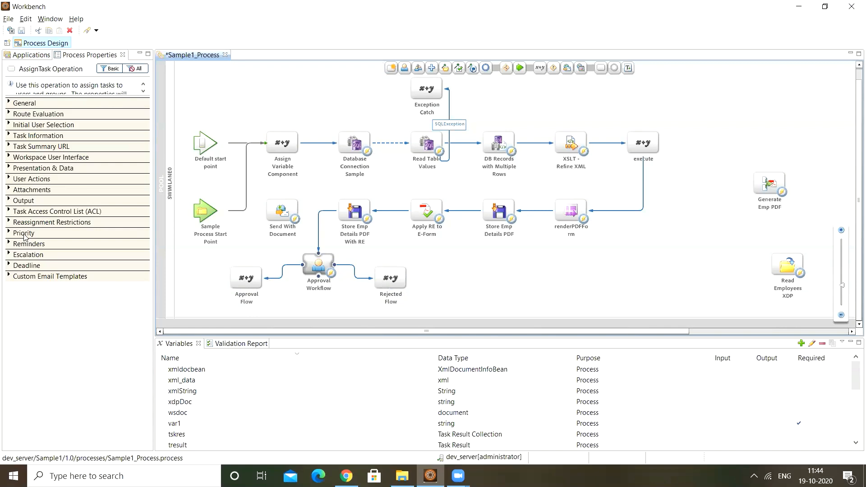
{"action": "left_click", "coordinate": [10, 200]}
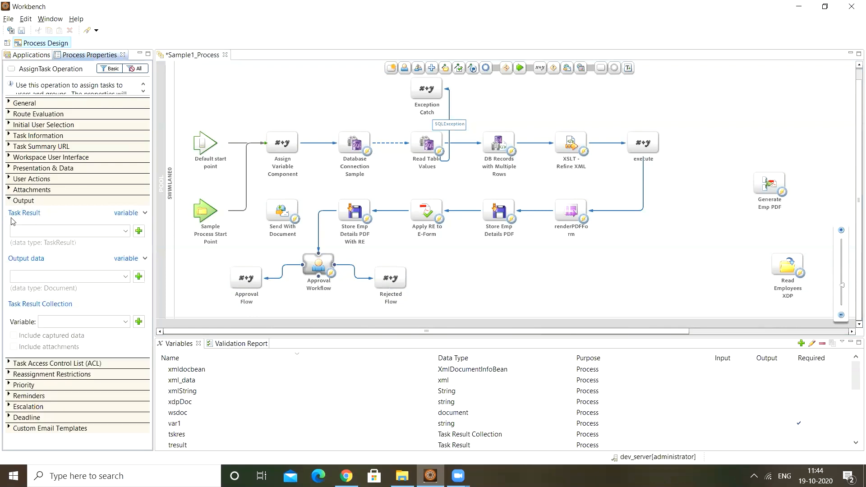
{"action": "left_click", "coordinate": [105, 230]}
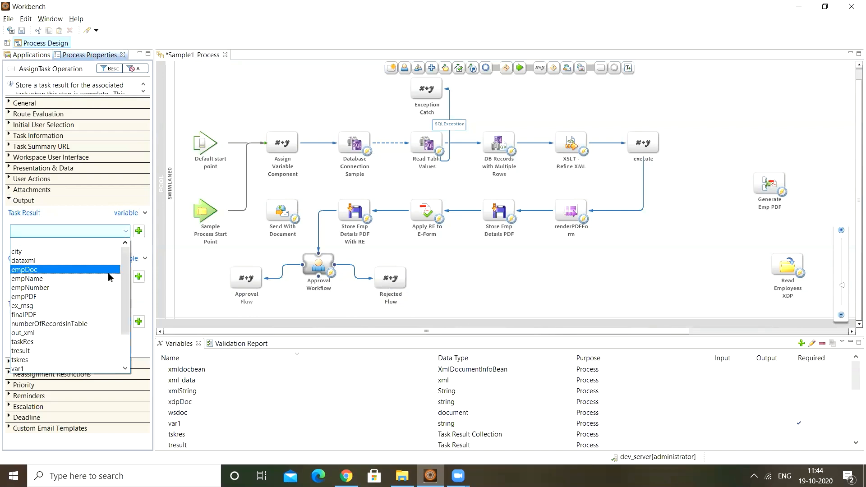
{"action": "left_click", "coordinate": [67, 341]}
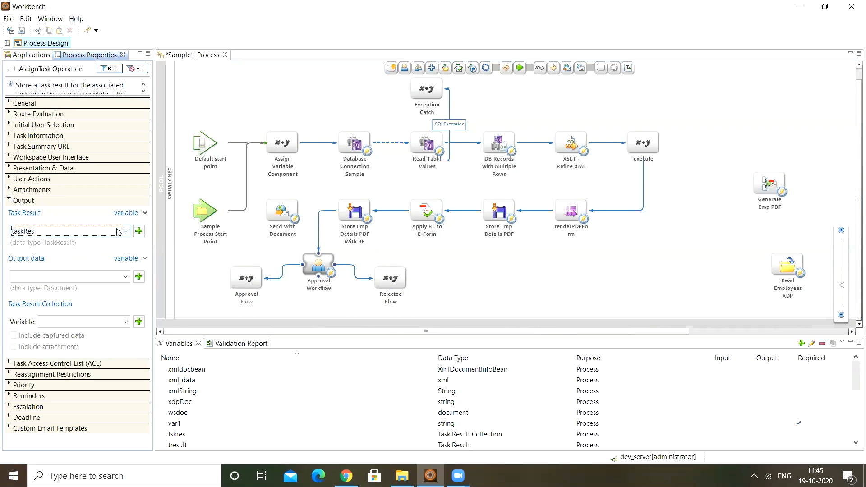
{"action": "left_click", "coordinate": [295, 400]}
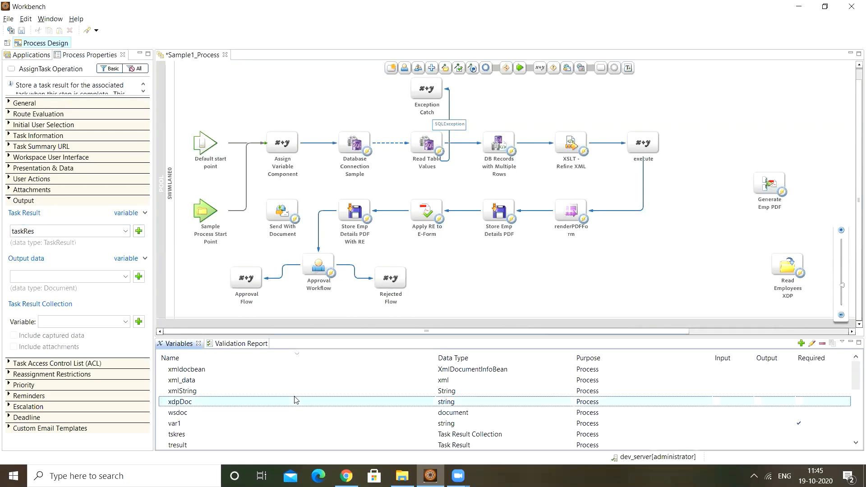
Delete the process variable taskRes and save the process
{"action": "key", "text": "Down"}
{"action": "key", "text": "Down"}
{"action": "key", "text": "Down"}
{"action": "key", "text": "Down"}
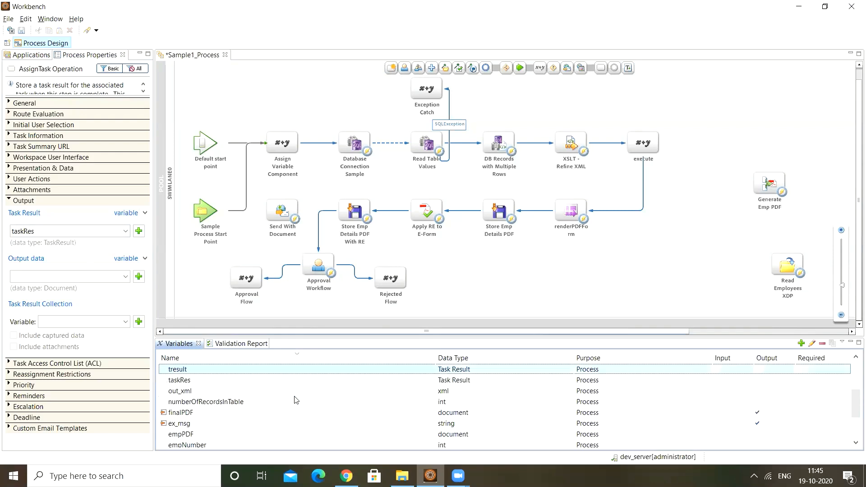
{"action": "left_click", "coordinate": [194, 382]}
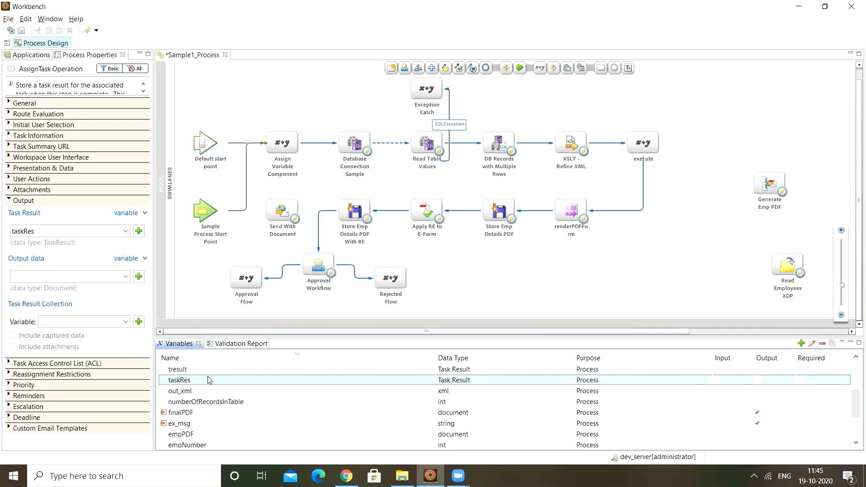
{"action": "right_click", "coordinate": [210, 380]}
{"action": "left_click", "coordinate": [276, 406]}
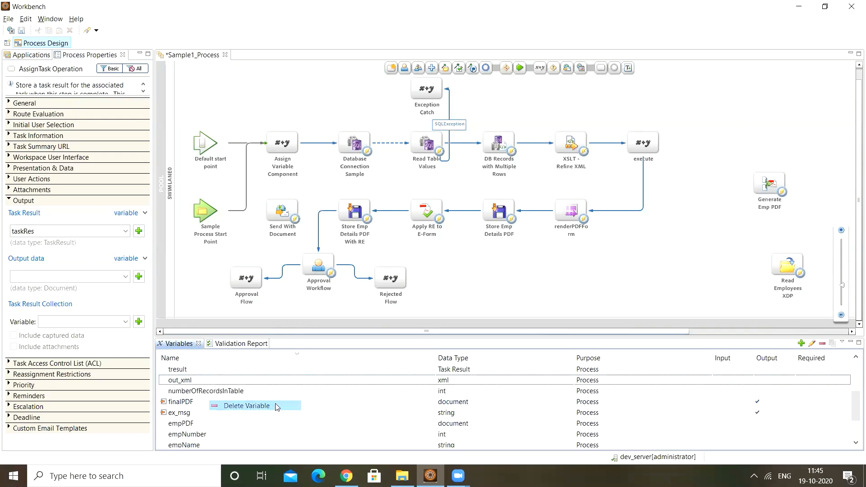
{"action": "key", "text": "ctrl+s"}
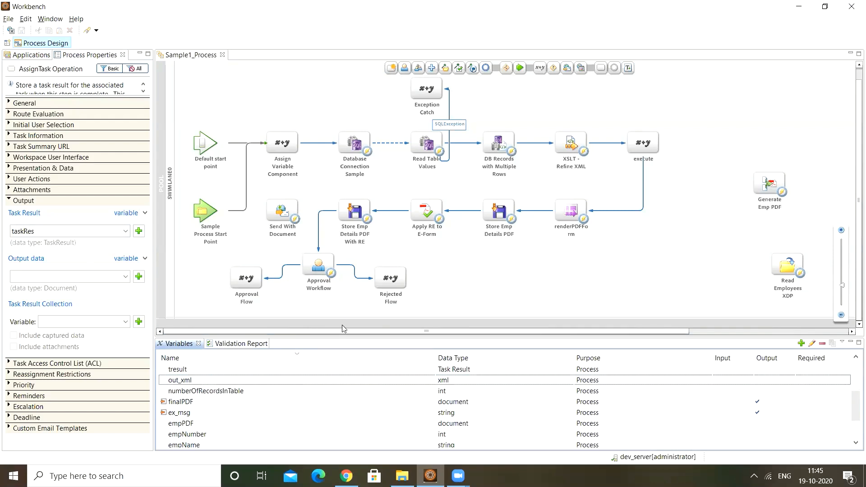
Create a new Task Result process variable named taskRes for the Approval Workflow task's Task Result output, and save the process
{"action": "left_click", "coordinate": [125, 231]}
{"action": "left_click", "coordinate": [125, 231]}
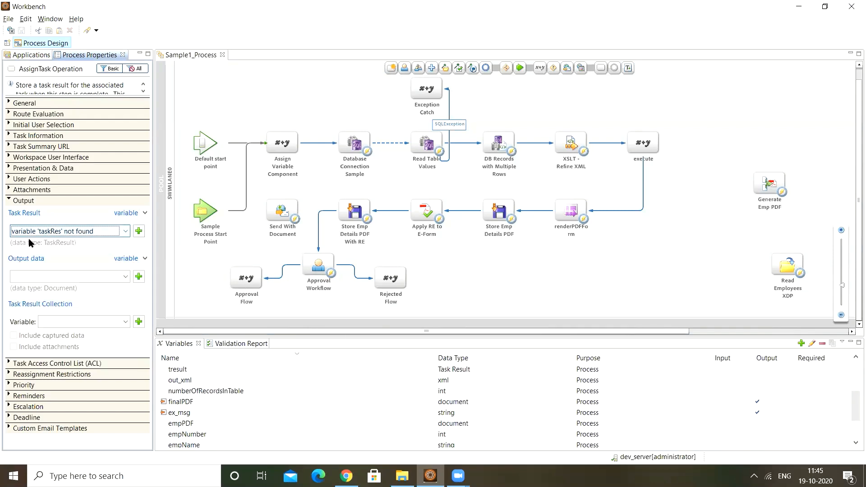
{"action": "left_click", "coordinate": [140, 230]}
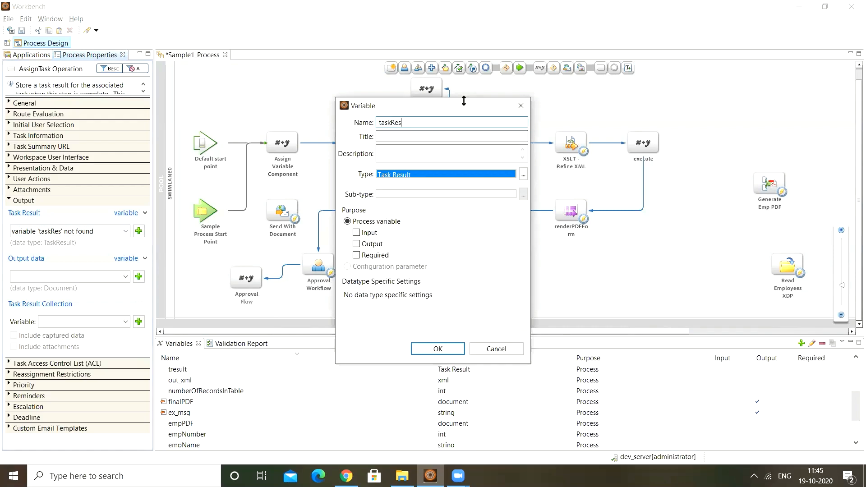
{"action": "left_click_drag", "start_coordinate": [463, 101], "coordinate": [466, 58]}
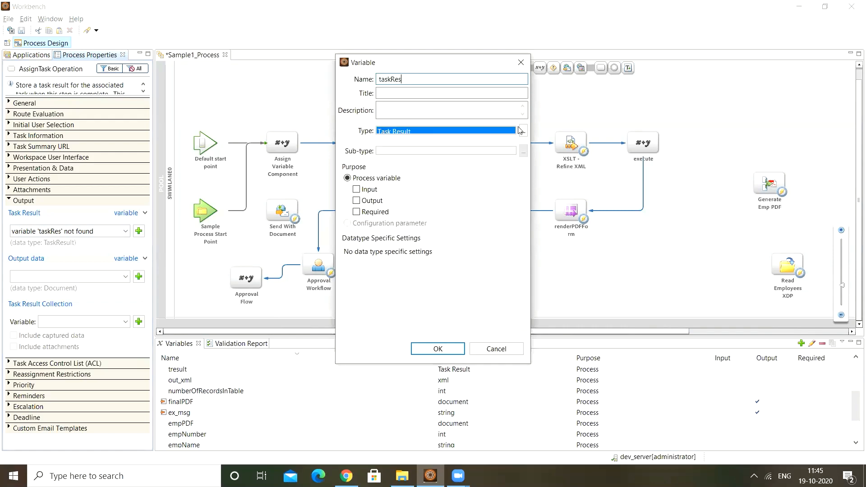
{"action": "left_click", "coordinate": [427, 347]}
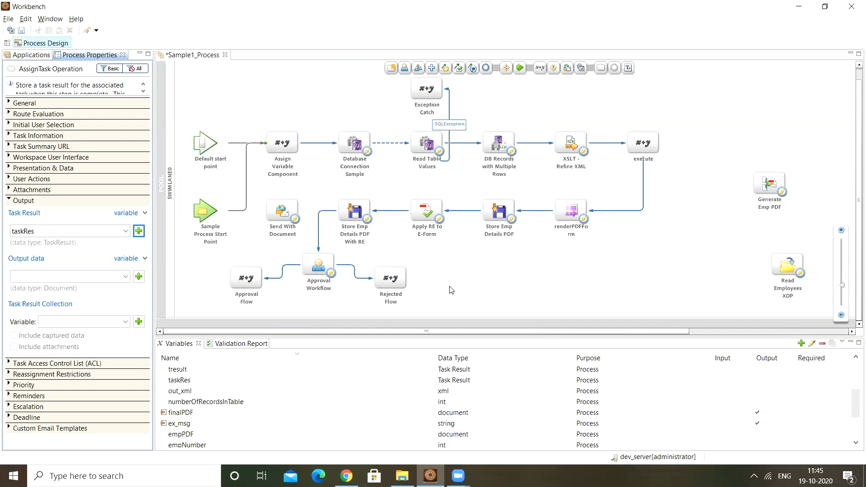
{"action": "key", "text": "ctrl+s"}
Review the definition of the taskRes variable without changing it
{"action": "left_click", "coordinate": [199, 381]}
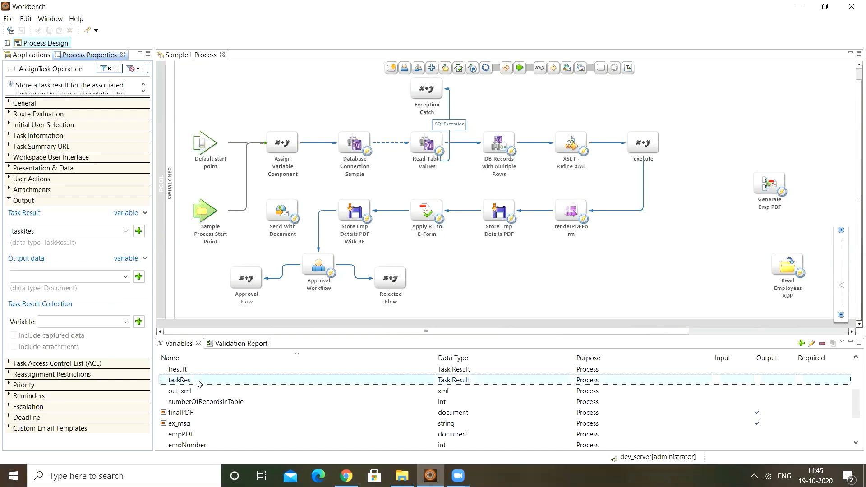
{"action": "double_click", "coordinate": [458, 381]}
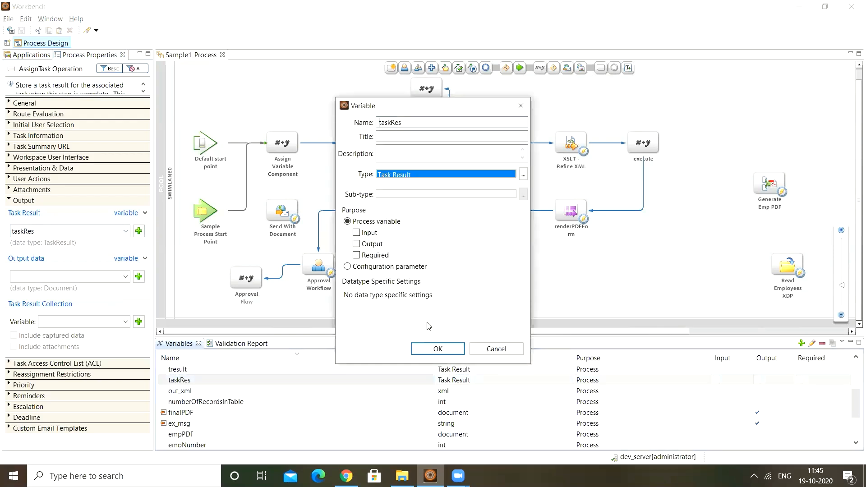
{"action": "left_click", "coordinate": [496, 349]}
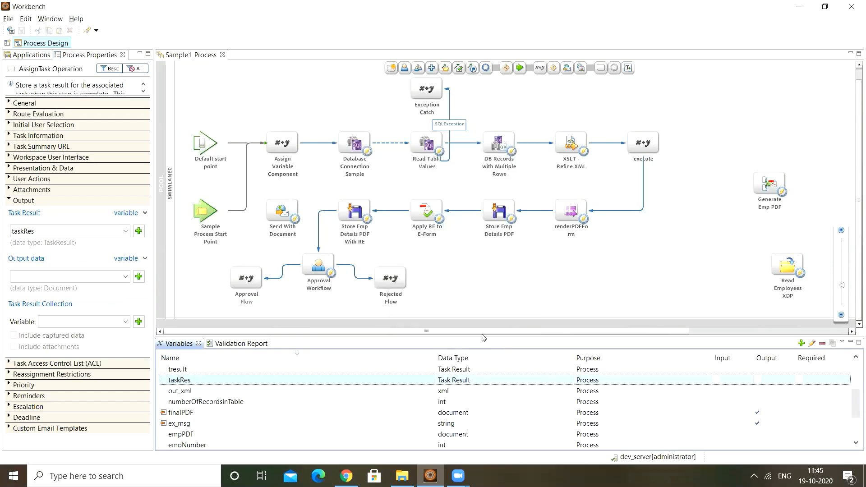
Add a condition to the route leading to Approval Flow, with selectedUserAction from the taskRes object as its first expression
{"action": "left_click", "coordinate": [283, 272]}
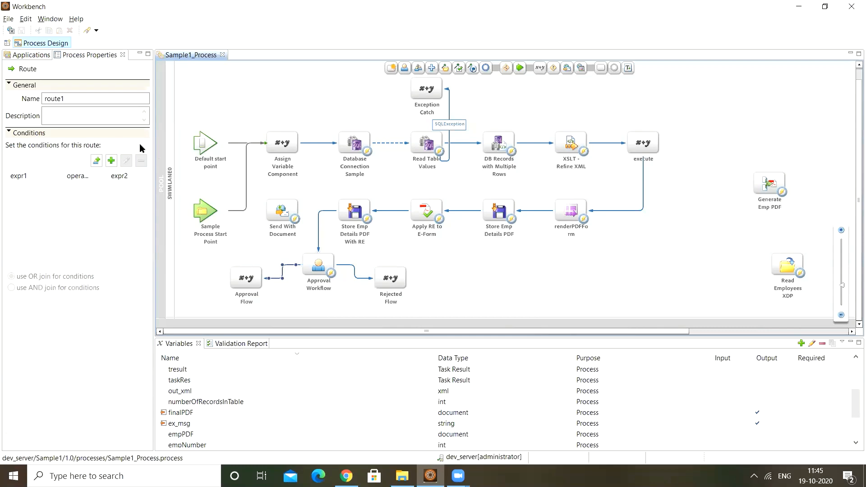
{"action": "left_click", "coordinate": [111, 161]}
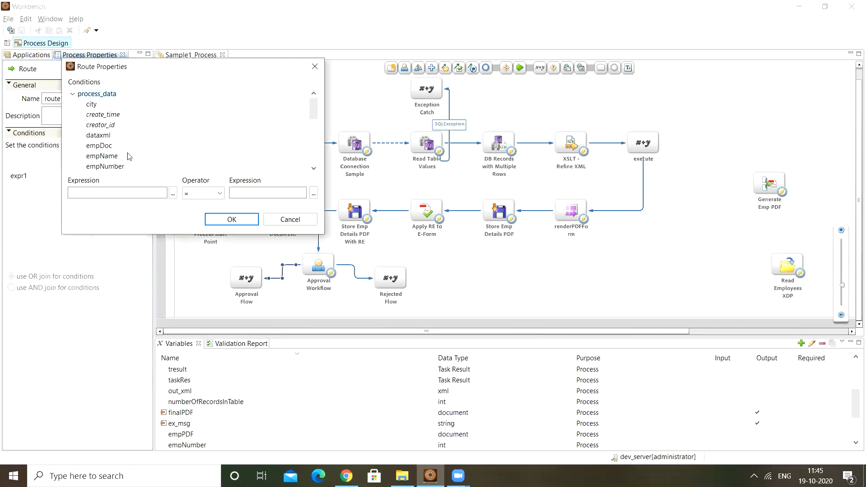
{"action": "scroll", "coordinate": [130, 144], "scroll_direction": "down", "scroll_amount": 3}
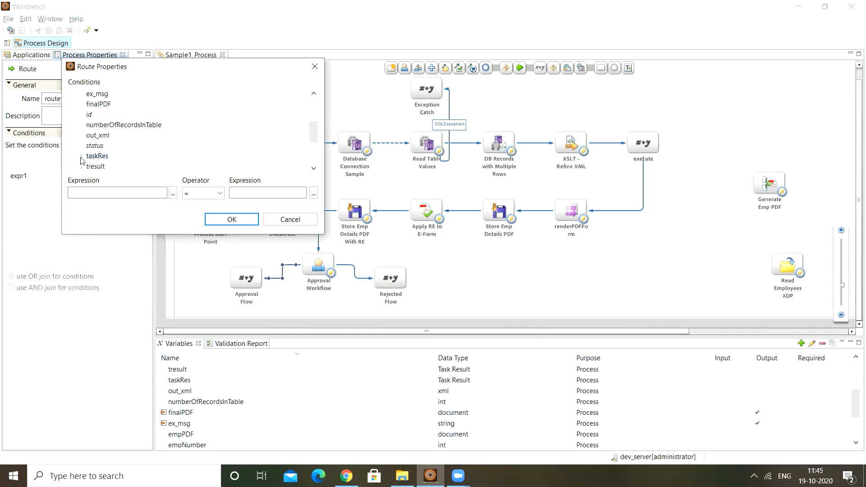
{"action": "left_click", "coordinate": [81, 156]}
{"action": "scroll", "coordinate": [164, 158], "scroll_direction": "down", "scroll_amount": 1}
{"action": "left_click", "coordinate": [90, 136]}
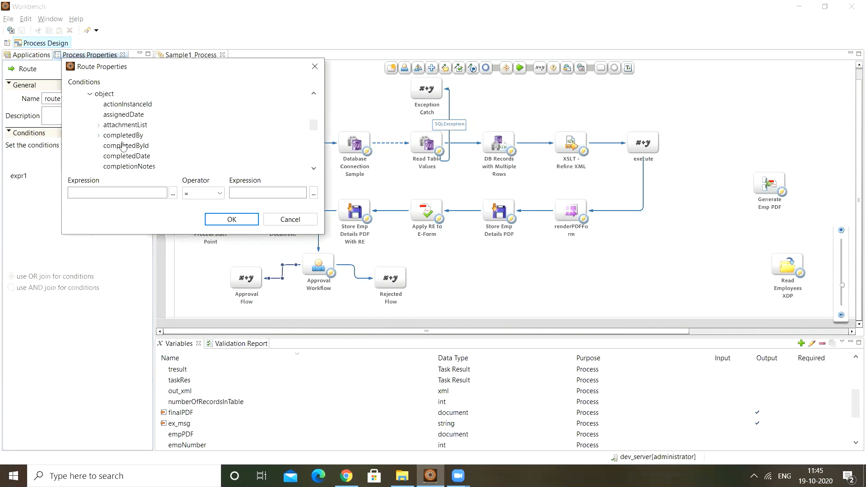
{"action": "scroll", "coordinate": [190, 159], "scroll_direction": "down", "scroll_amount": 2}
{"action": "scroll", "coordinate": [189, 159], "scroll_direction": "up", "scroll_amount": 3}
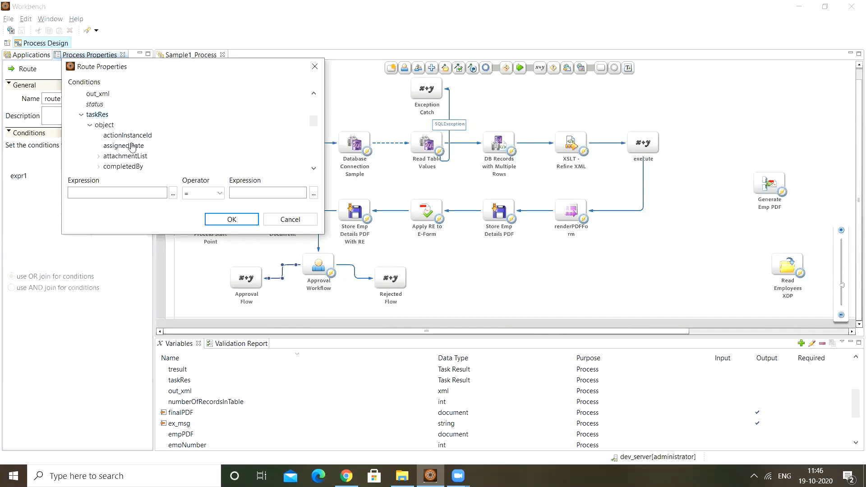
{"action": "scroll", "coordinate": [147, 151], "scroll_direction": "down", "scroll_amount": 1}
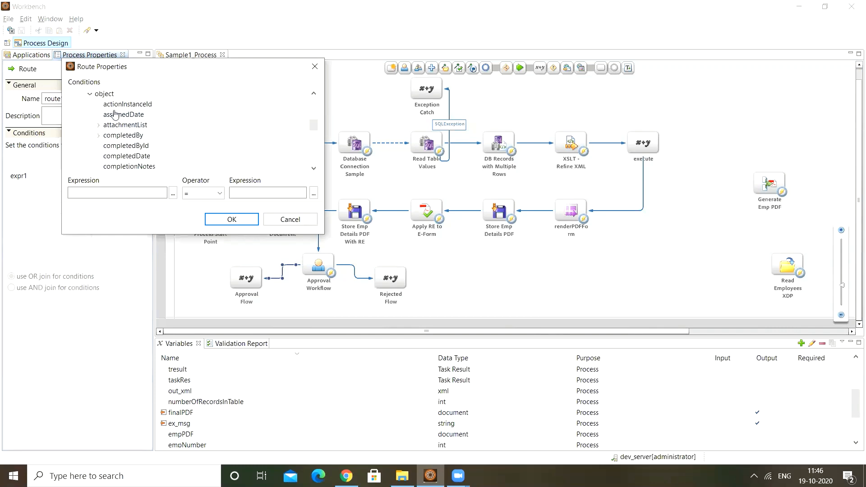
{"action": "scroll", "coordinate": [171, 150], "scroll_direction": "down", "scroll_amount": 1}
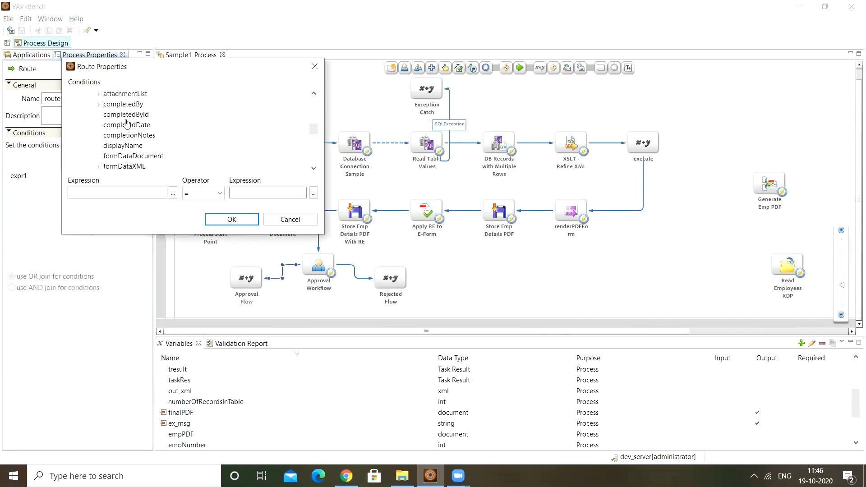
{"action": "scroll", "coordinate": [169, 147], "scroll_direction": "down", "scroll_amount": 1}
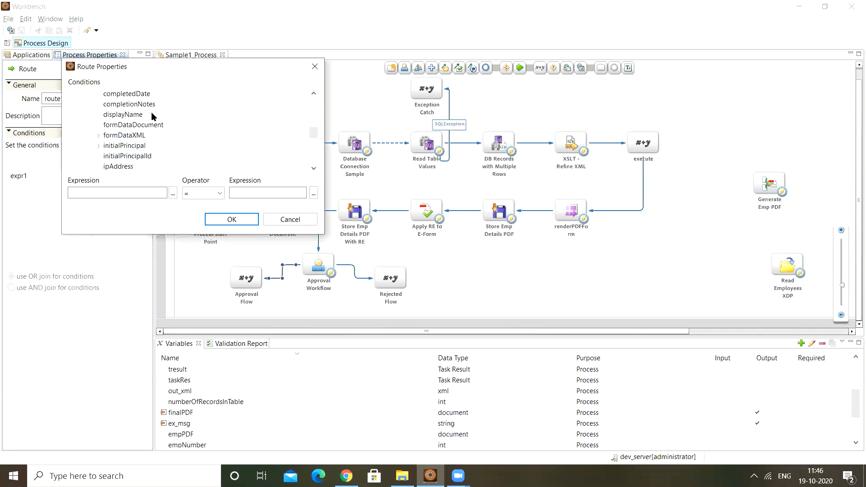
{"action": "scroll", "coordinate": [178, 144], "scroll_direction": "down", "scroll_amount": 1}
{"action": "scroll", "coordinate": [178, 146], "scroll_direction": "down", "scroll_amount": 1}
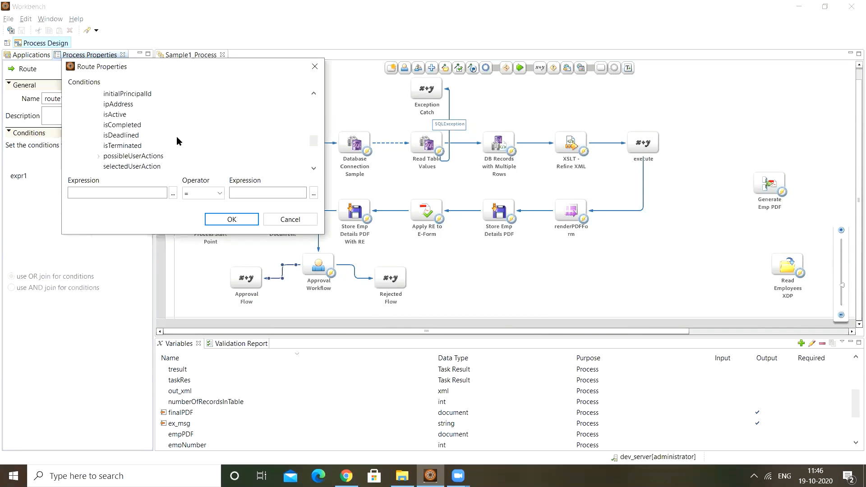
{"action": "scroll", "coordinate": [192, 127], "scroll_direction": "down", "scroll_amount": 1}
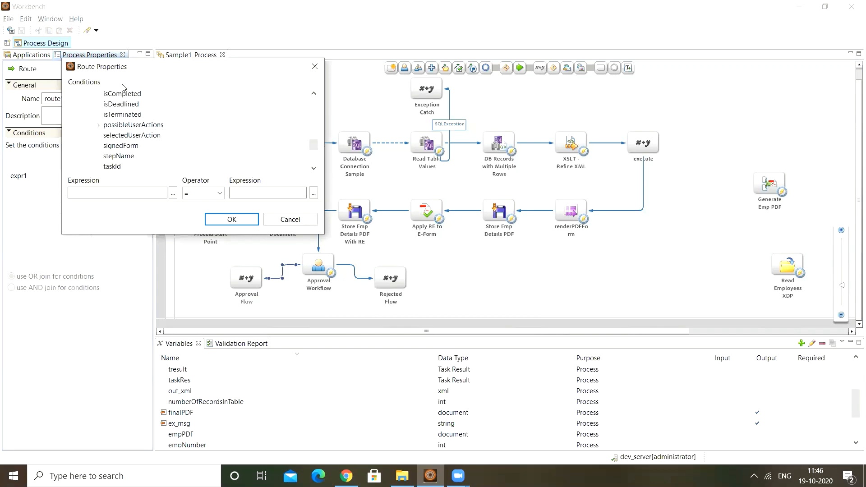
{"action": "scroll", "coordinate": [165, 138], "scroll_direction": "down", "scroll_amount": 1}
{"action": "scroll", "coordinate": [167, 137], "scroll_direction": "up", "scroll_amount": 1}
{"action": "double_click", "coordinate": [142, 135]}
Complete the Approval Flow route condition by requiring the expression to equal 'Approve'
{"action": "left_click_drag", "start_coordinate": [109, 193], "coordinate": [222, 192]}
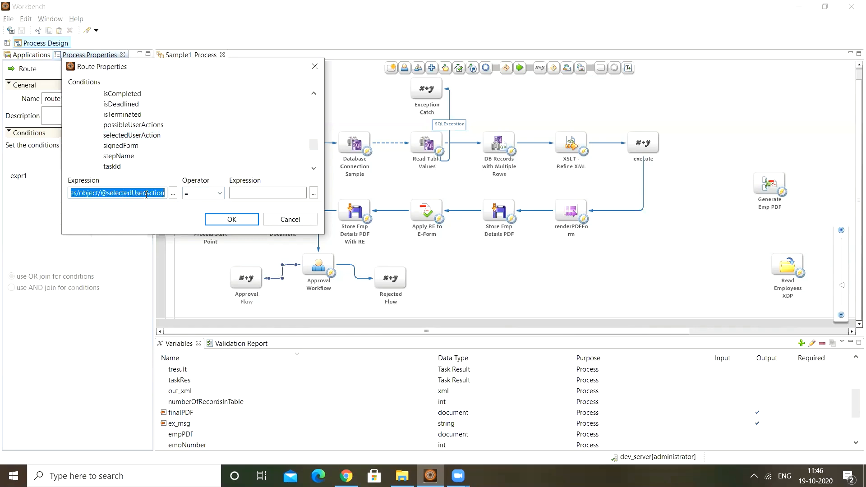
{"action": "left_click", "coordinate": [266, 193]}
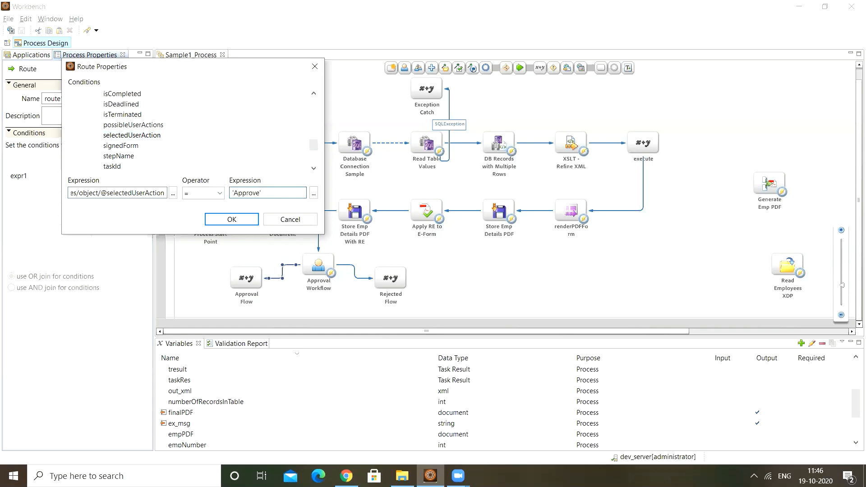
{"action": "left_click", "coordinate": [232, 220]}
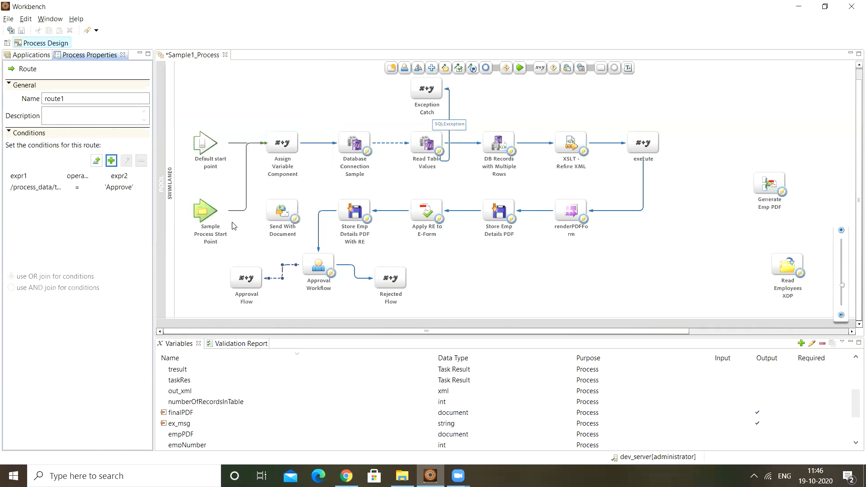
Add a condition to the route leading to Rejected Flow requiring taskRes's selectedUserAction to equal 'Reject', and save the process
{"action": "left_click", "coordinate": [355, 275]}
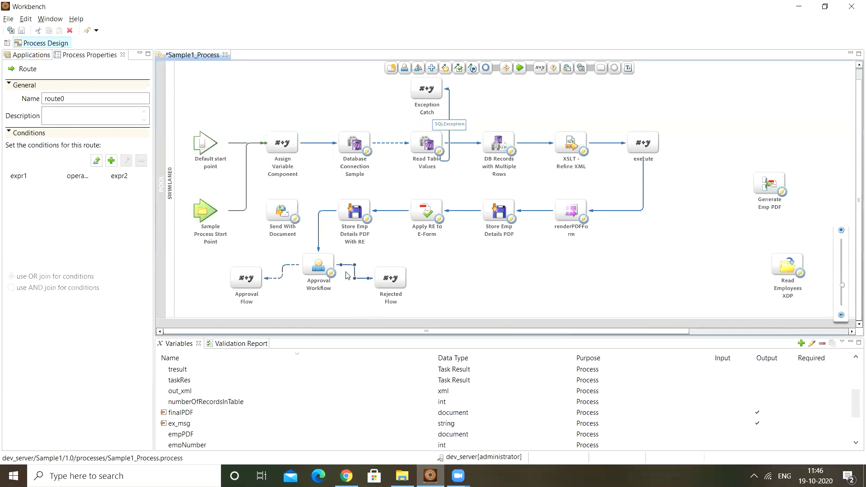
{"action": "left_click", "coordinate": [111, 161]}
{"action": "scroll", "coordinate": [77, 127], "scroll_direction": "down", "scroll_amount": 3}
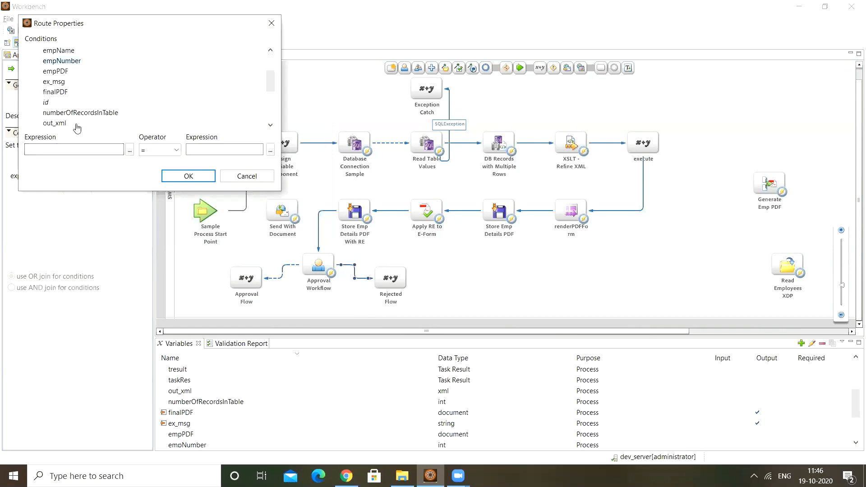
{"action": "left_click", "coordinate": [39, 114]}
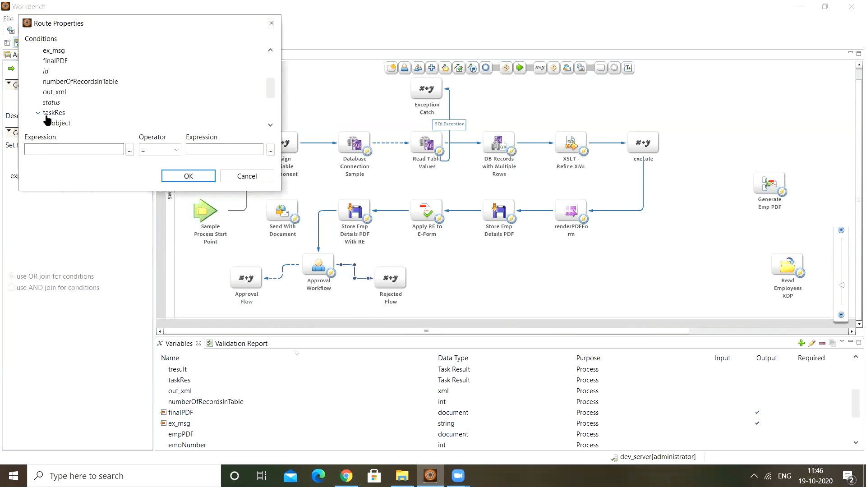
{"action": "left_click", "coordinate": [47, 123]}
{"action": "scroll", "coordinate": [130, 117], "scroll_direction": "down", "scroll_amount": 6}
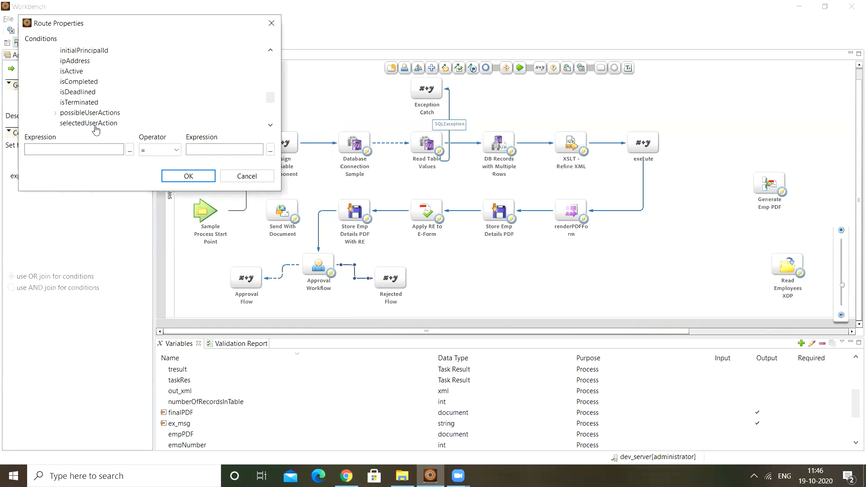
{"action": "double_click", "coordinate": [97, 124]}
{"action": "left_click", "coordinate": [197, 149]}
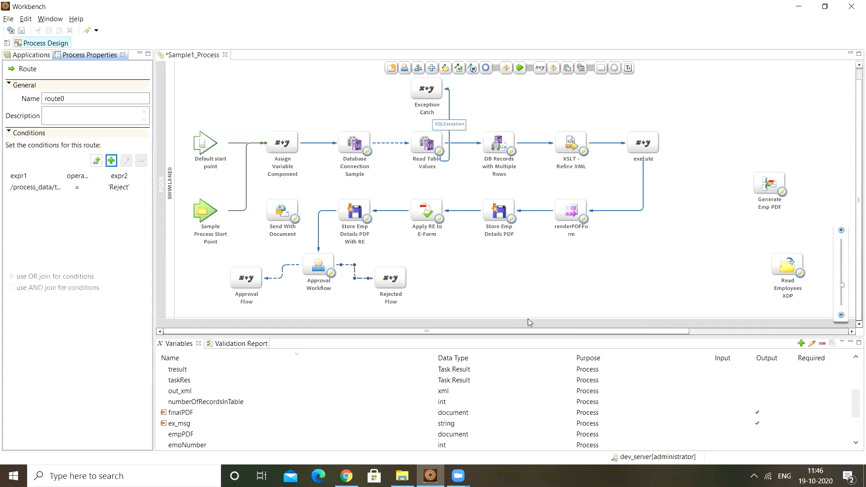
{"action": "key", "text": "ctrl+s"}
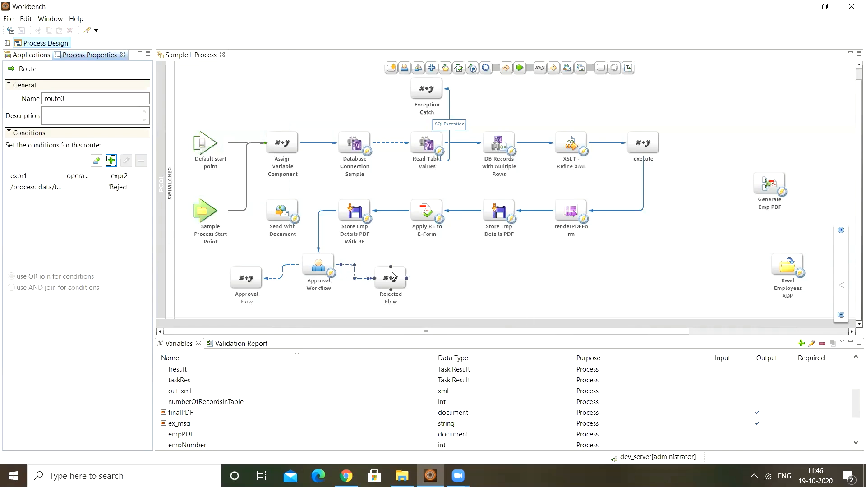
Open employees_form from the forms folder of Sample1/1.0 in Designer, dismiss the missing-file warning, and maximize the Designer window
{"action": "left_click", "coordinate": [38, 55]}
{"action": "left_click", "coordinate": [27, 111]}
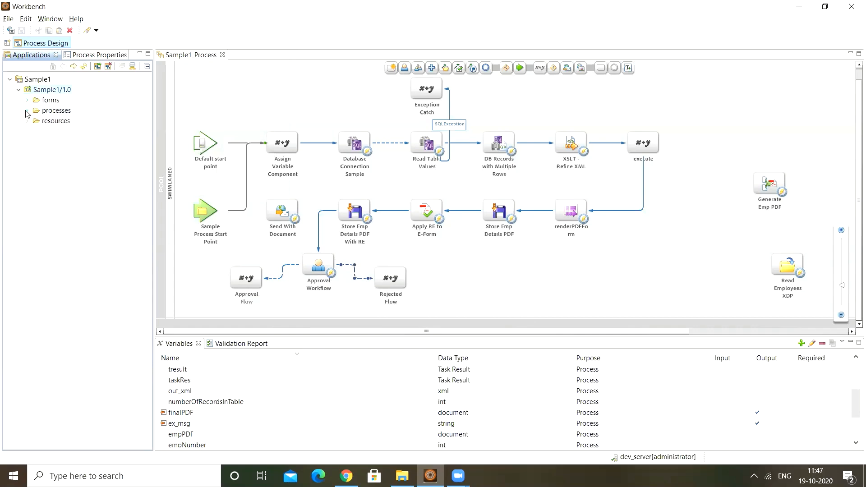
{"action": "left_click", "coordinate": [27, 100]}
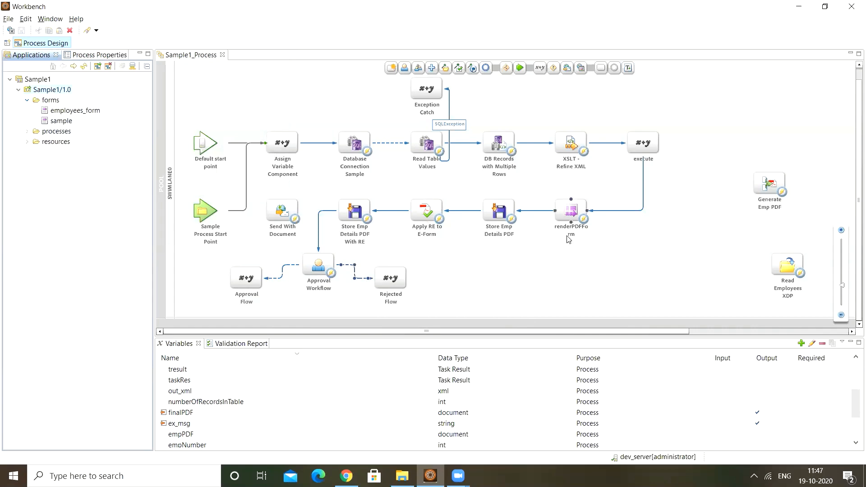
{"action": "double_click", "coordinate": [85, 112]}
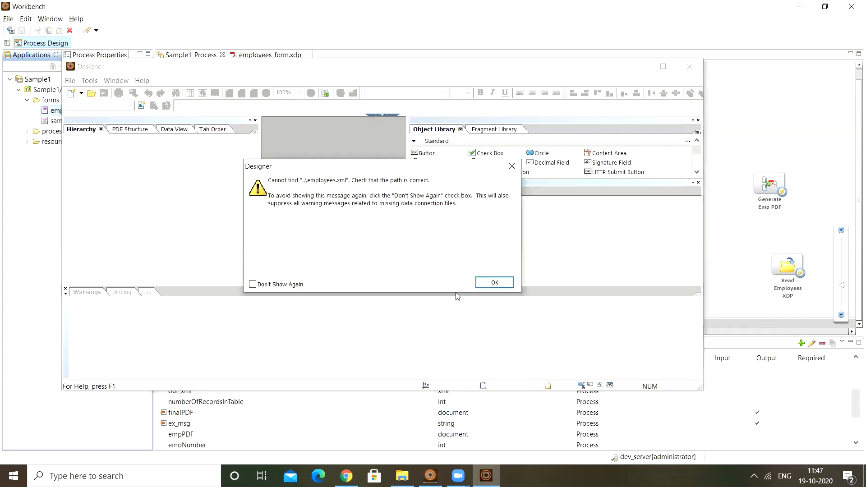
{"action": "left_click", "coordinate": [493, 282]}
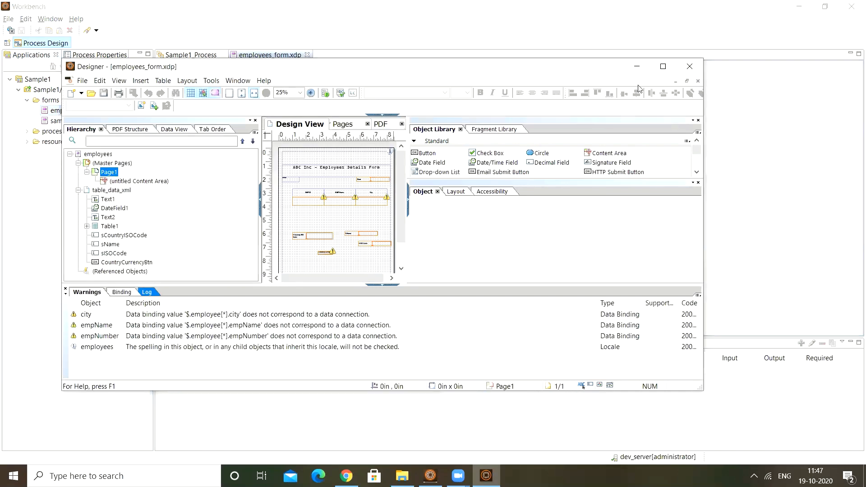
{"action": "left_click", "coordinate": [662, 66]}
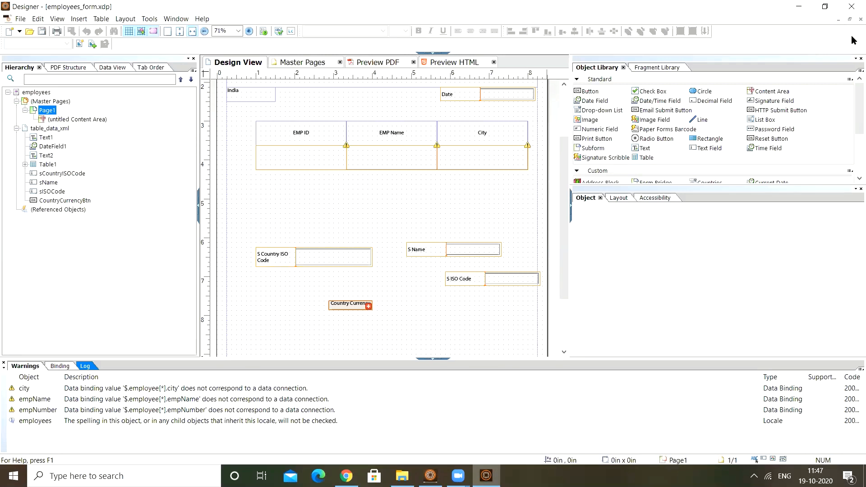
Close the form and Designer, and review the Default action profile of employees_form without changing it
{"action": "left_click", "coordinate": [860, 20]}
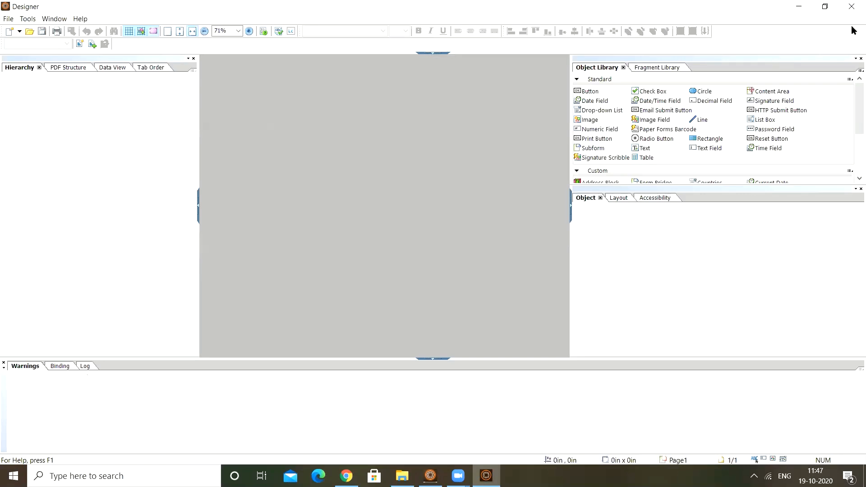
{"action": "left_click", "coordinate": [851, 7]}
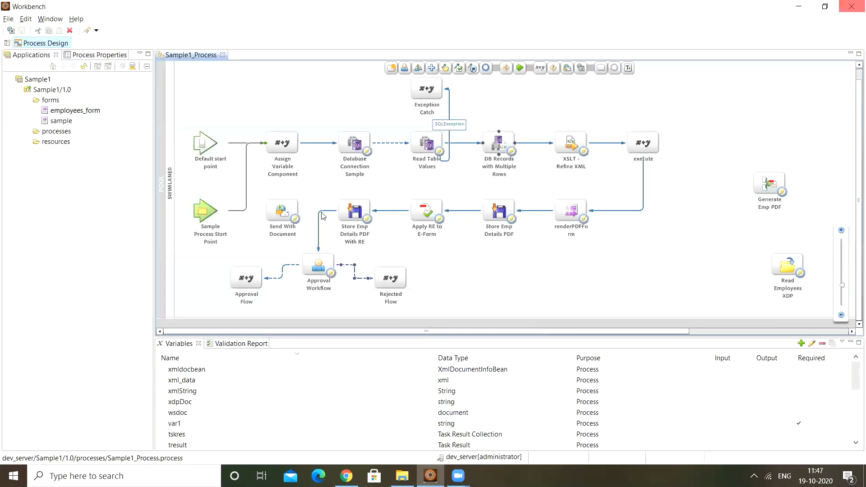
{"action": "double_click", "coordinate": [72, 110]}
{"action": "right_click", "coordinate": [73, 109]}
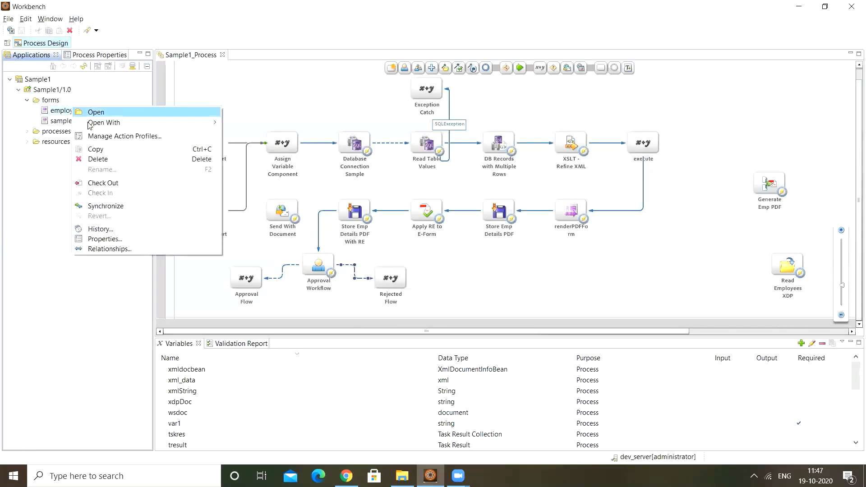
{"action": "left_click", "coordinate": [135, 136]}
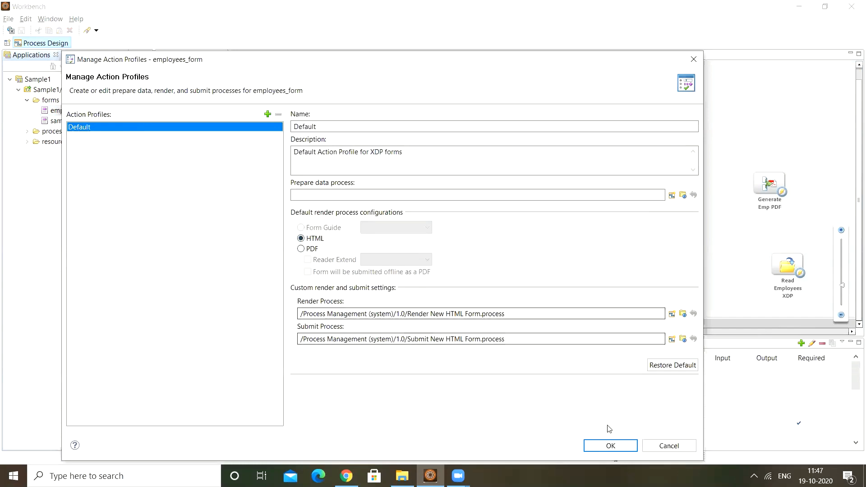
{"action": "left_click", "coordinate": [669, 446]}
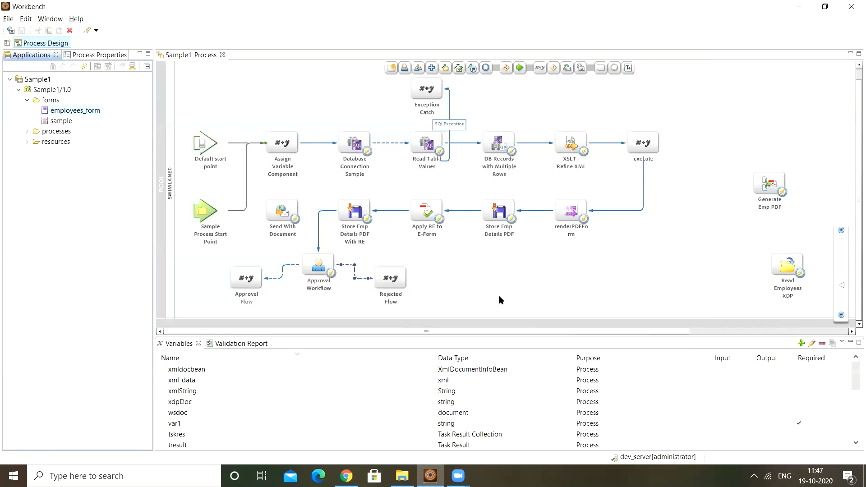
Check in the Sample1/1.0 application version and deploy it to the server
{"action": "left_click", "coordinate": [18, 90]}
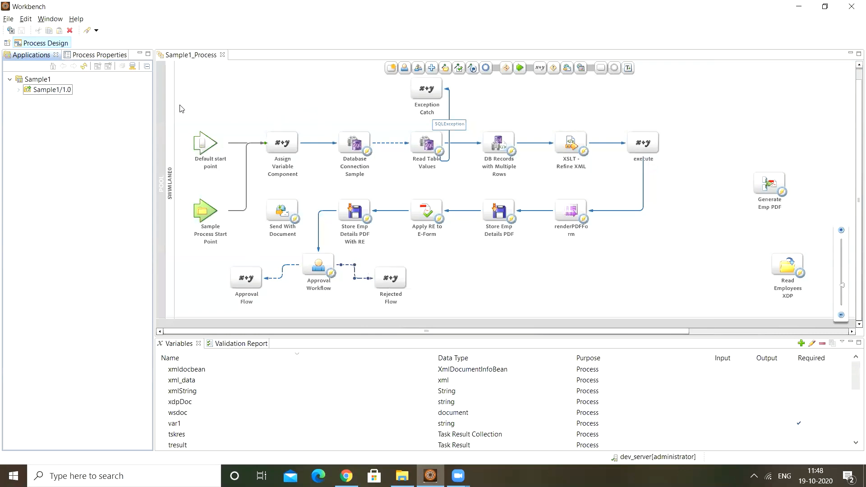
{"action": "right_click", "coordinate": [51, 92]}
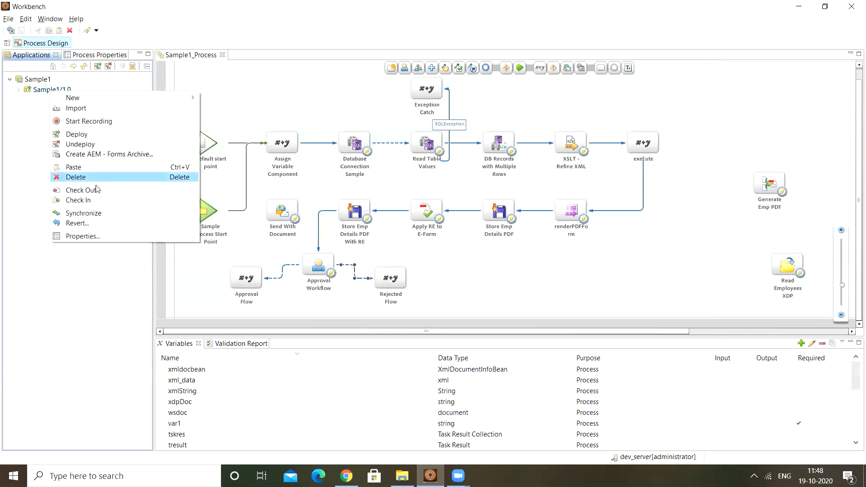
{"action": "left_click", "coordinate": [105, 201]}
{"action": "left_click", "coordinate": [265, 207]}
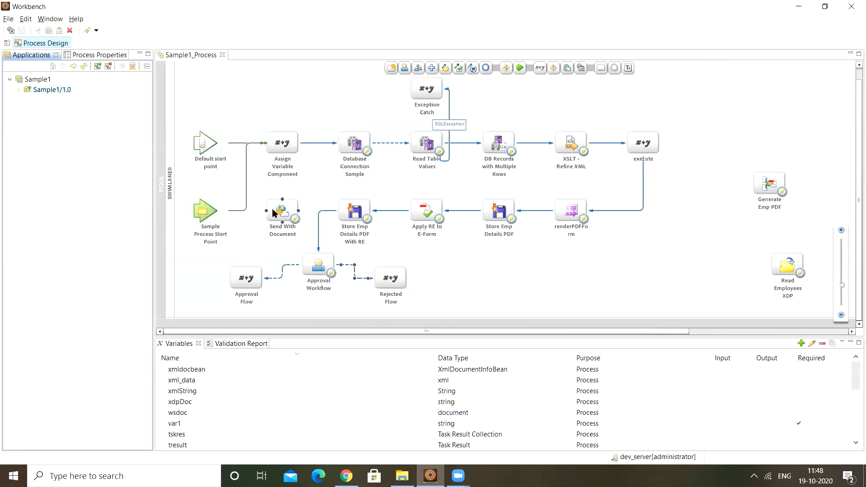
{"action": "right_click", "coordinate": [58, 90]}
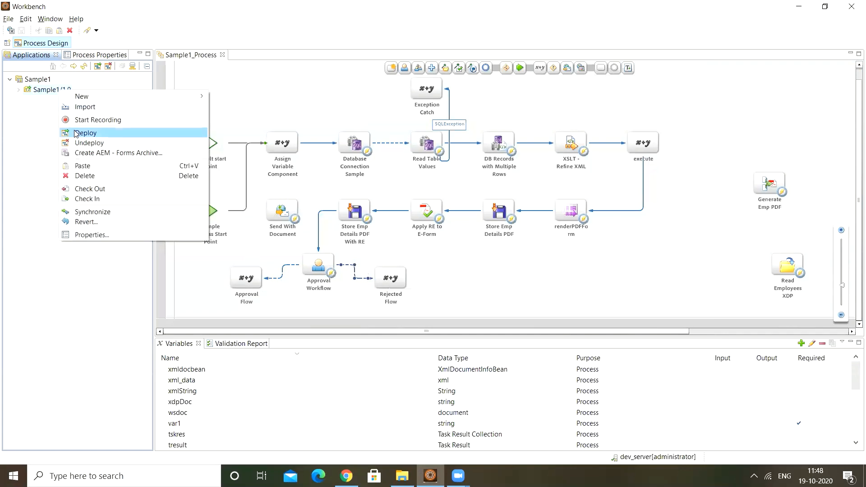
{"action": "left_click", "coordinate": [76, 133]}
{"action": "left_click", "coordinate": [480, 228]}
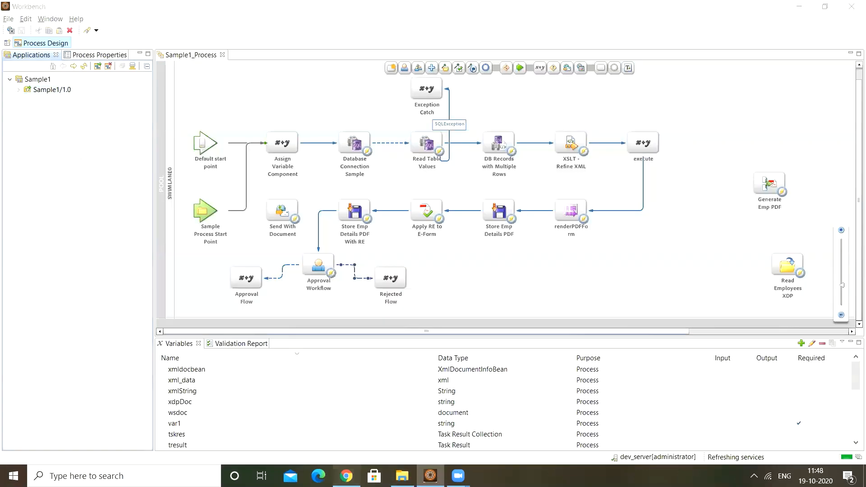
Switch to Chrome, reload the AEM Forms to-do page to view the existing tasks, and return to Workbench
{"action": "left_click", "coordinate": [346, 475]}
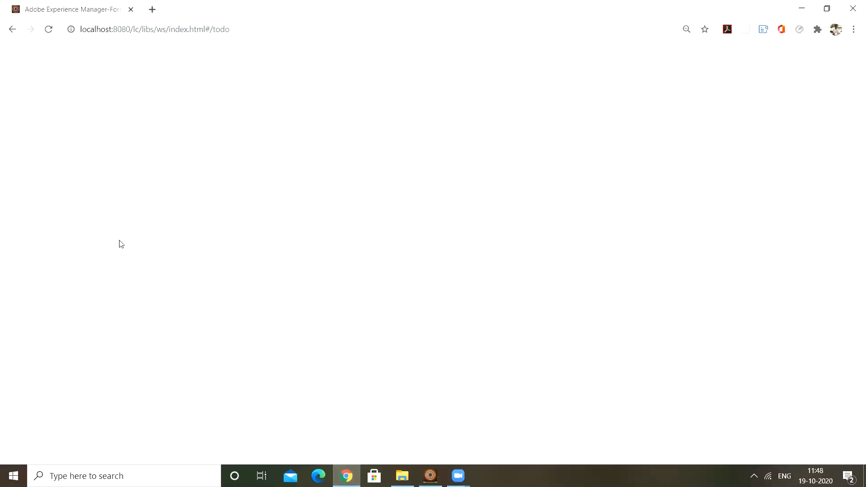
{"action": "left_click", "coordinate": [49, 29]}
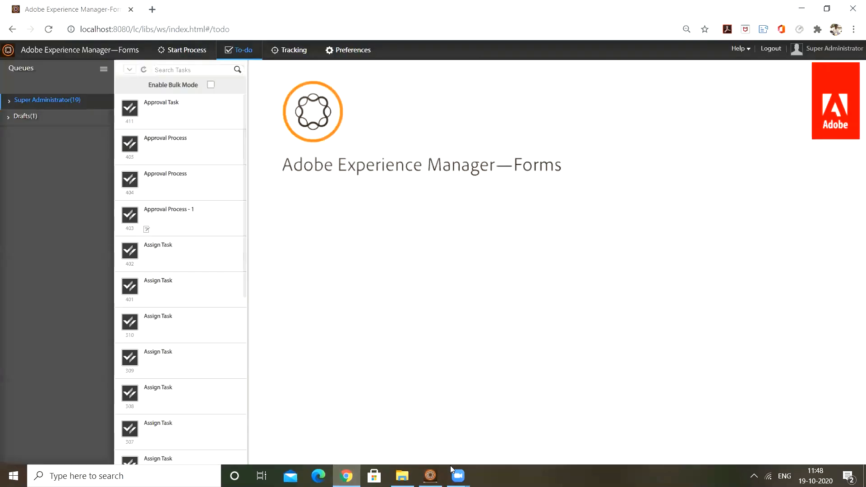
{"action": "left_click", "coordinate": [430, 475]}
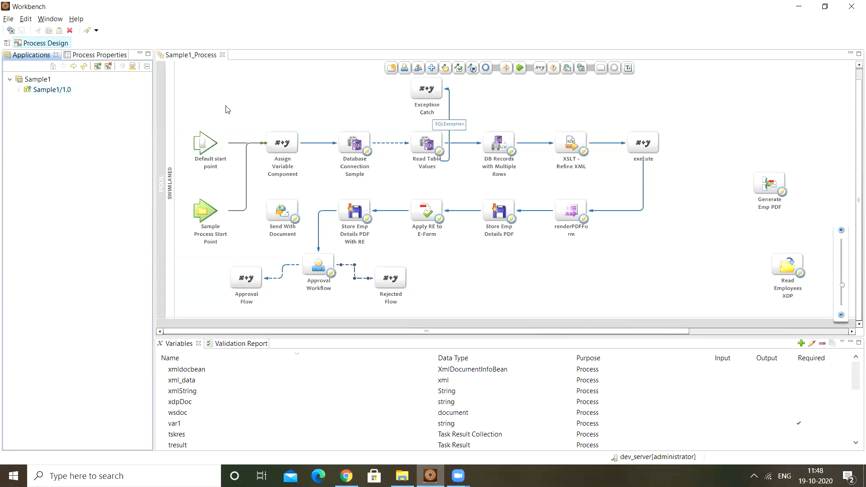
Invoke Sample1_Process from the processes folder of Sample1/1.0 with the dataxml input left empty, and dismiss the invocation result
{"action": "left_click", "coordinate": [19, 90]}
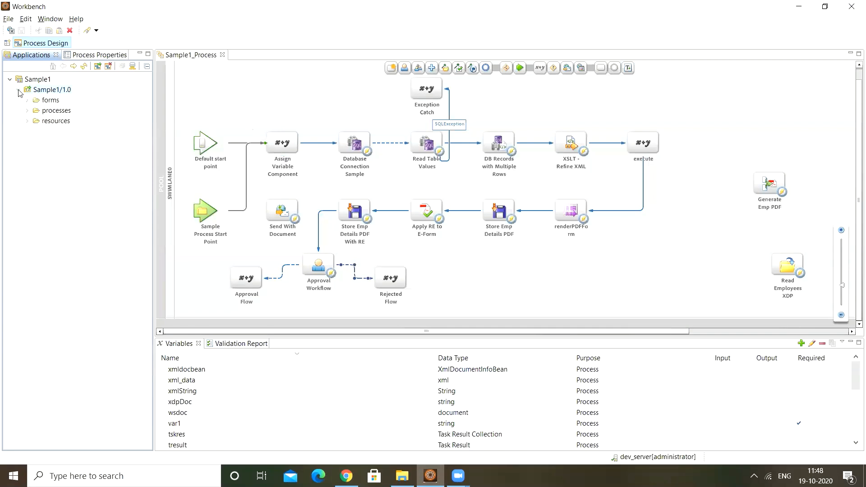
{"action": "left_click", "coordinate": [27, 111]}
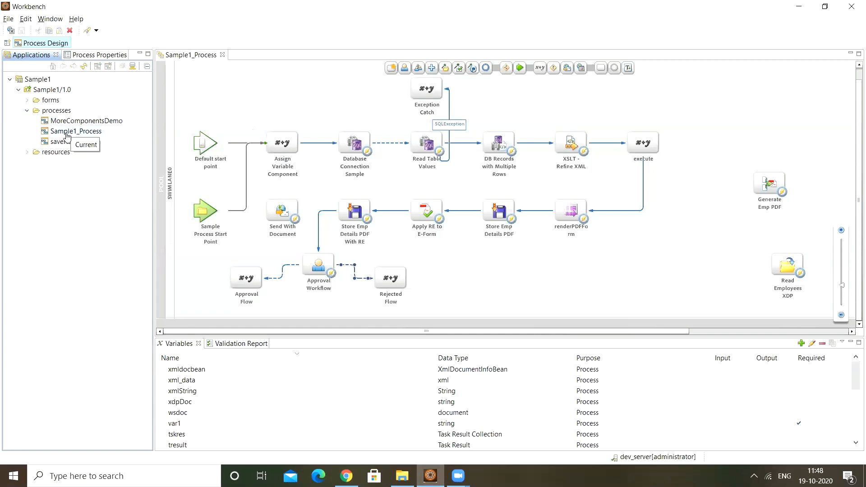
{"action": "right_click", "coordinate": [67, 133]}
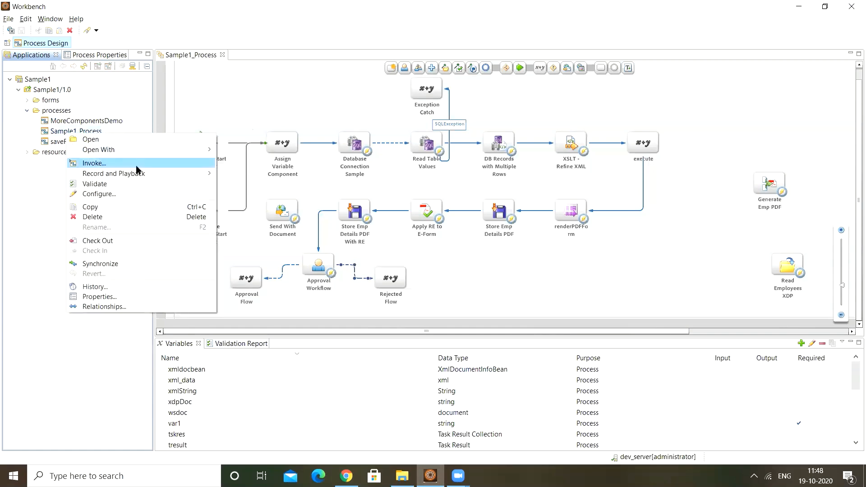
{"action": "left_click", "coordinate": [106, 164]}
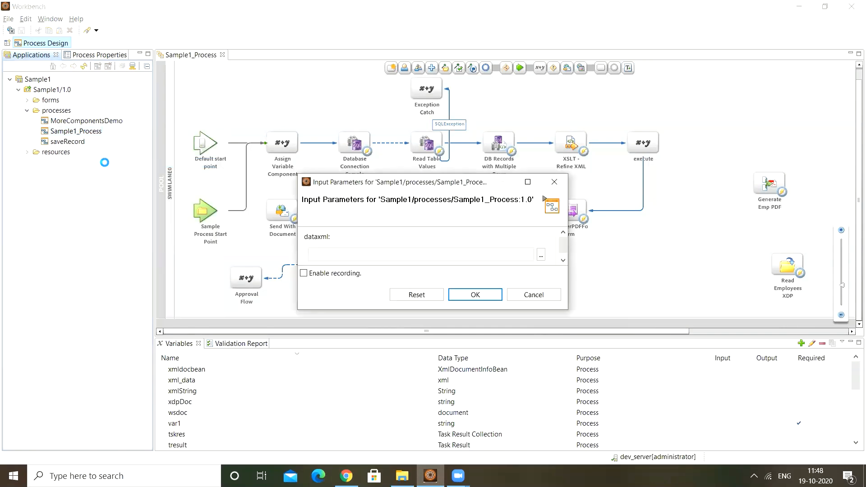
{"action": "left_click", "coordinate": [475, 295]}
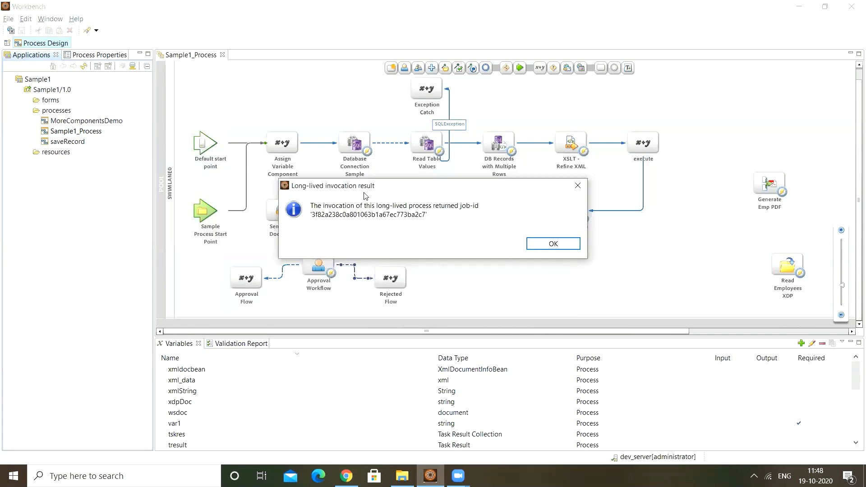
{"action": "left_click", "coordinate": [552, 244]}
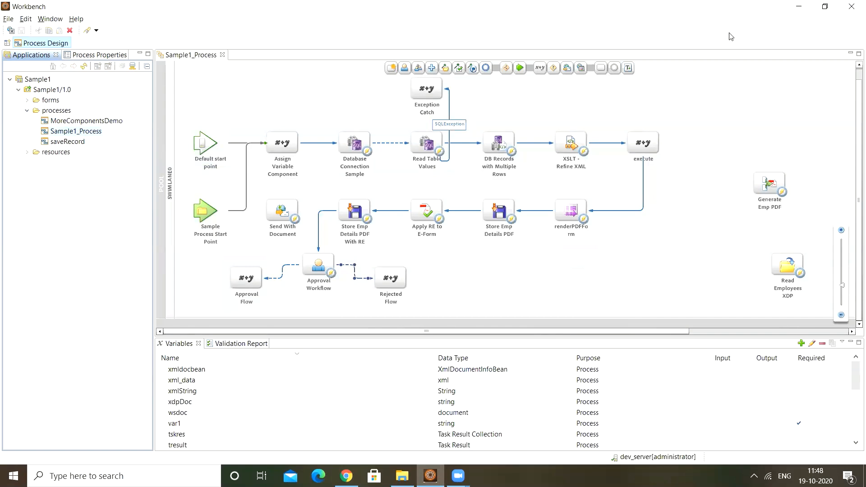
Minimize Workbench to return to Chrome, open the new Approval Workflow task, and review its employee details form
{"action": "left_click", "coordinate": [799, 6]}
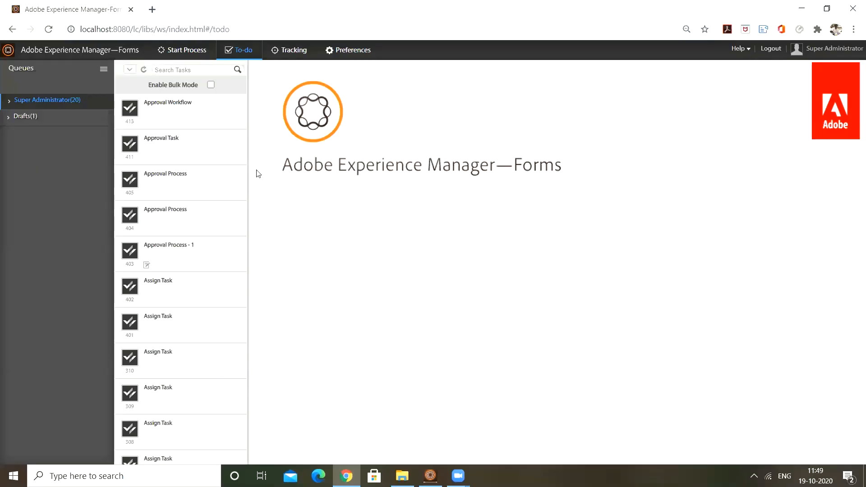
{"action": "left_click", "coordinate": [160, 116]}
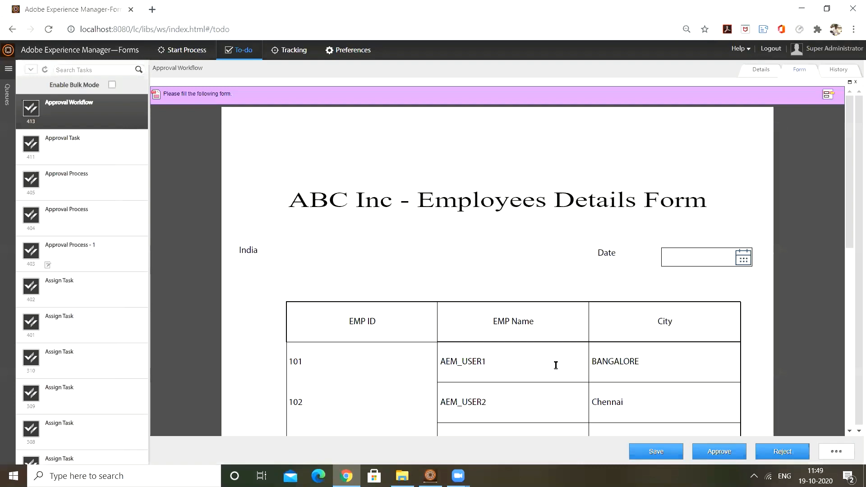
{"action": "left_click_drag", "start_coordinate": [336, 192], "coordinate": [431, 257]}
{"action": "left_click", "coordinate": [432, 257]}
{"action": "scroll", "coordinate": [443, 259], "scroll_direction": "down", "scroll_amount": 9}
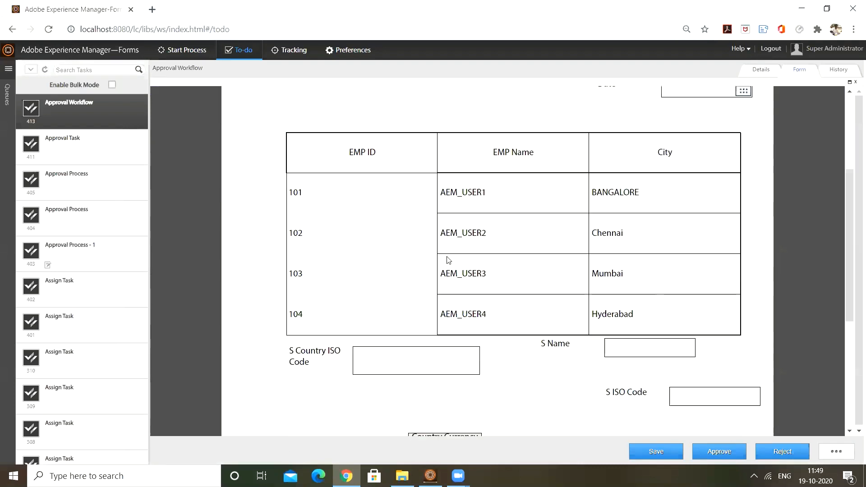
{"action": "scroll", "coordinate": [447, 253], "scroll_direction": "up", "scroll_amount": 8}
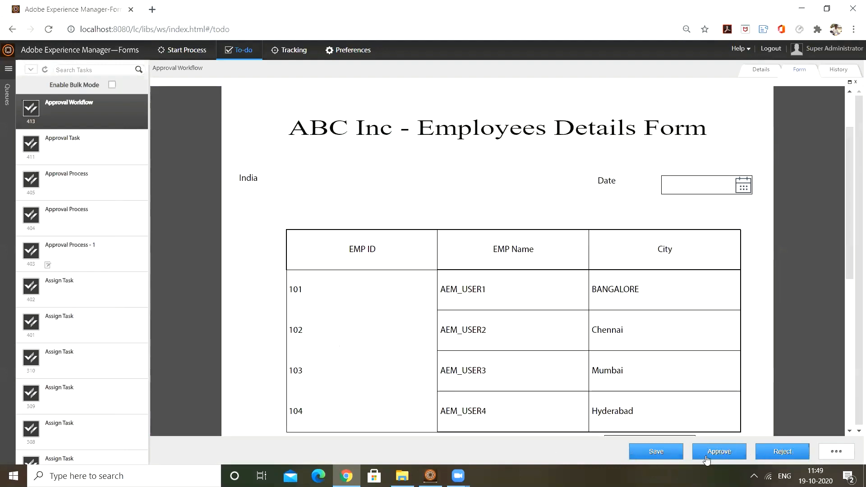
Switch to Workbench, compare the Approval Workflow step's User Actions with the buttons on the task form, and return to Chrome
{"action": "left_click", "coordinate": [430, 476]}
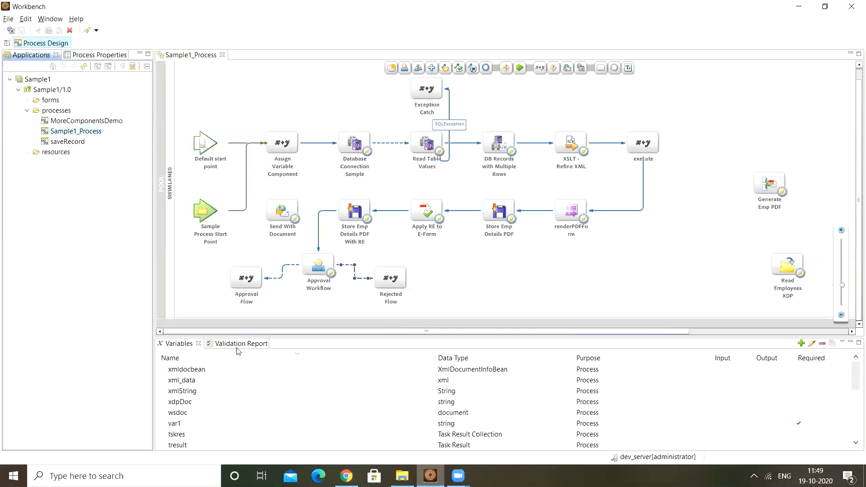
{"action": "double_click", "coordinate": [318, 267]}
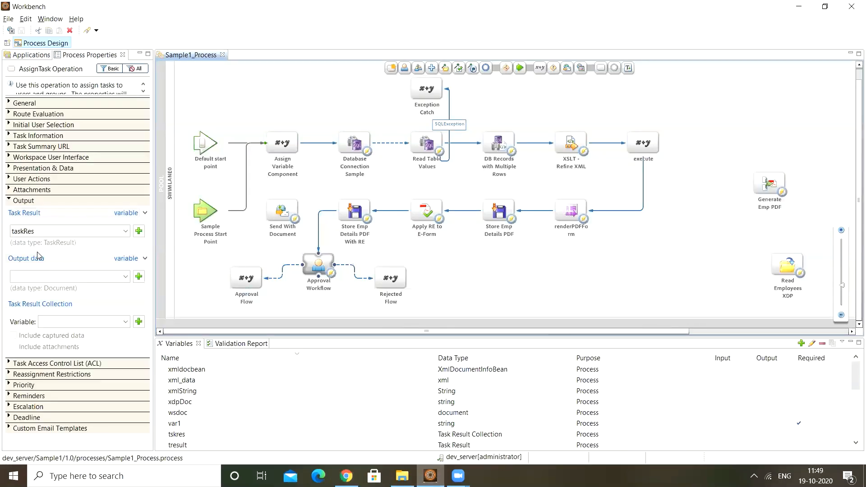
{"action": "left_click", "coordinate": [4, 202]}
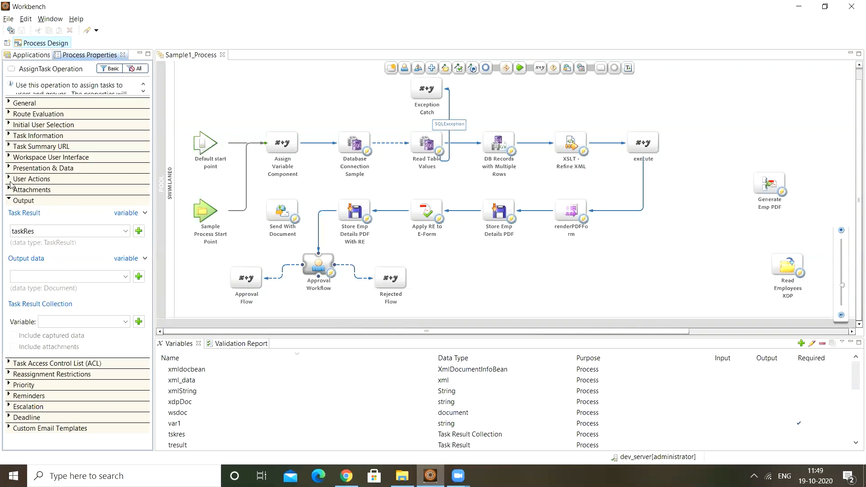
{"action": "left_click", "coordinate": [8, 178]}
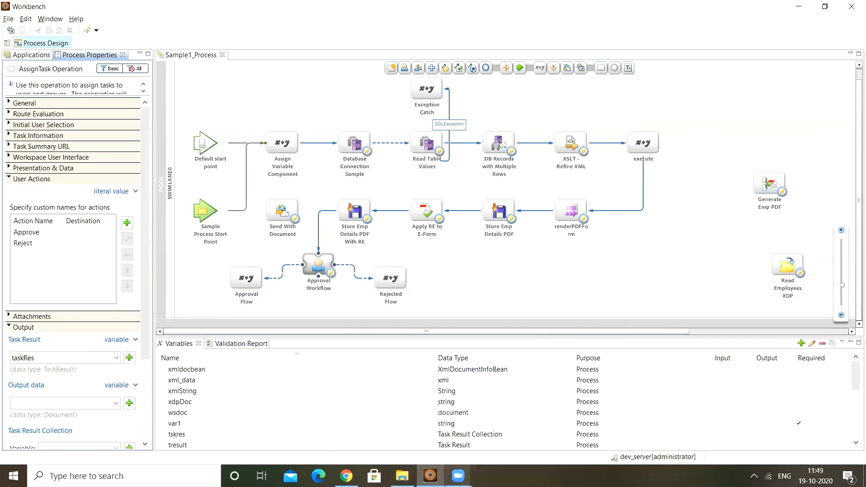
{"action": "left_click", "coordinate": [346, 476]}
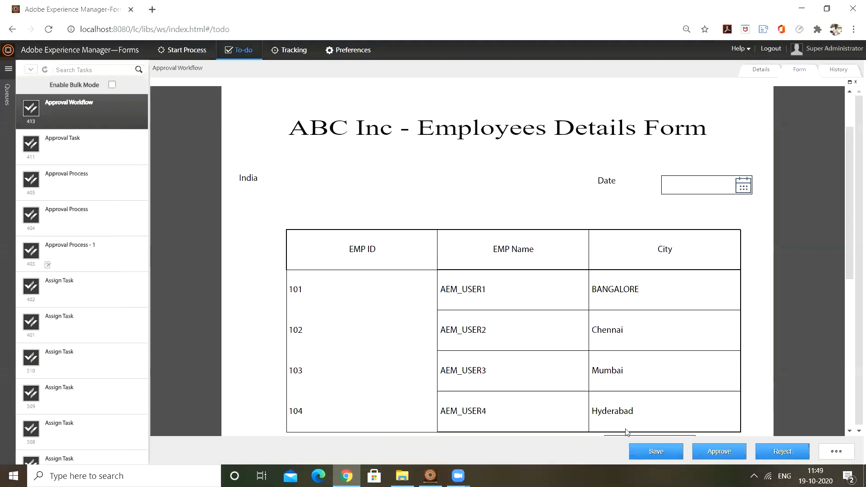
{"action": "key", "text": "alt+Tab"}
{"action": "key", "text": "alt+Tab"}
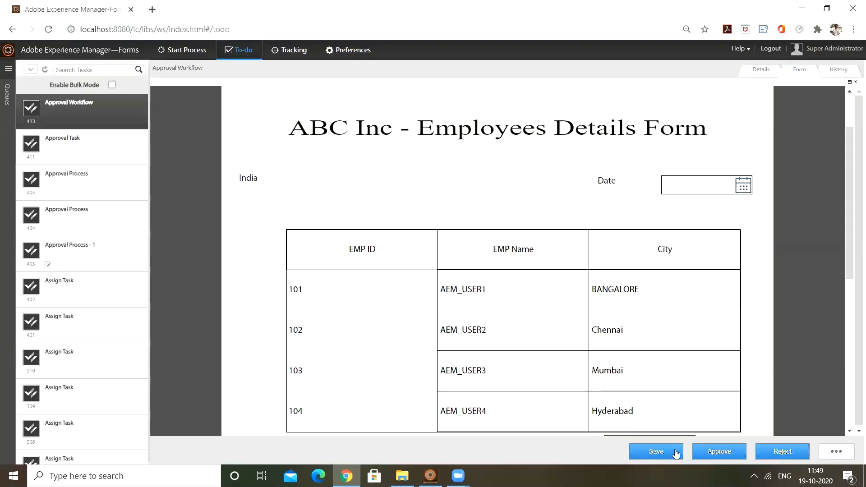
Save the task as a draft named Approval Workflow, and reopen that draft from the Drafts queue
{"action": "left_click", "coordinate": [656, 451]}
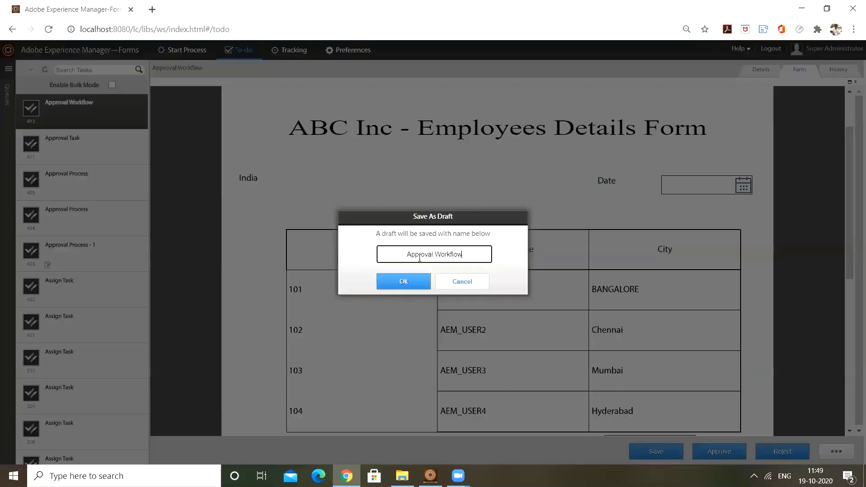
{"action": "left_click", "coordinate": [402, 284]}
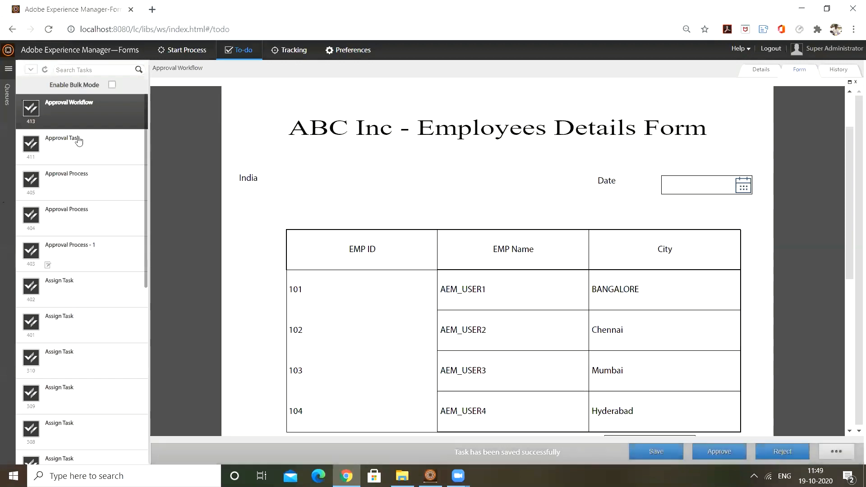
{"action": "left_click", "coordinate": [6, 80]}
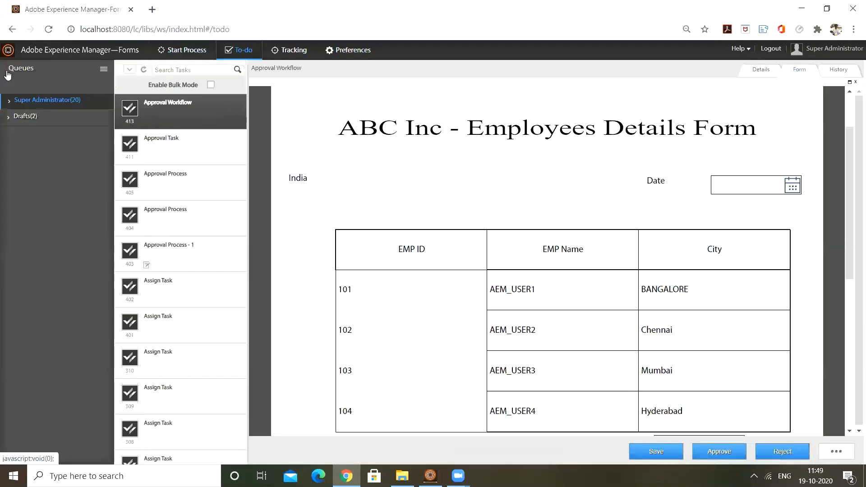
{"action": "left_click", "coordinate": [28, 117]}
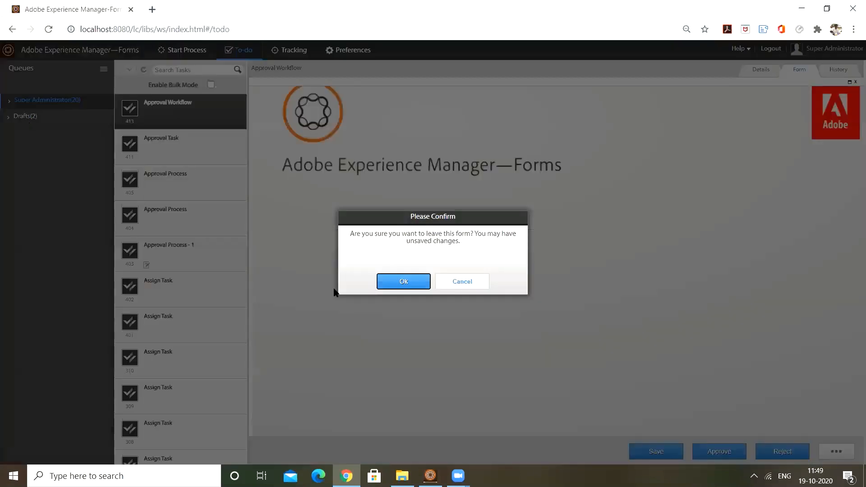
{"action": "left_click", "coordinate": [425, 282]}
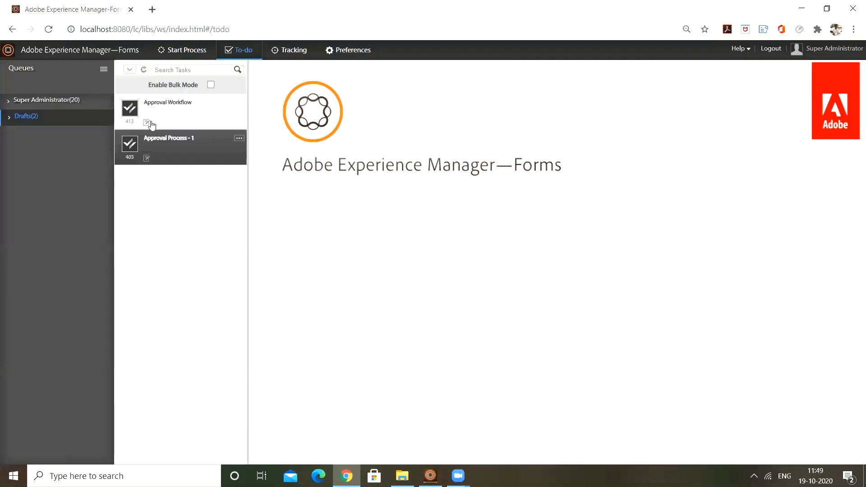
{"action": "left_click", "coordinate": [172, 120]}
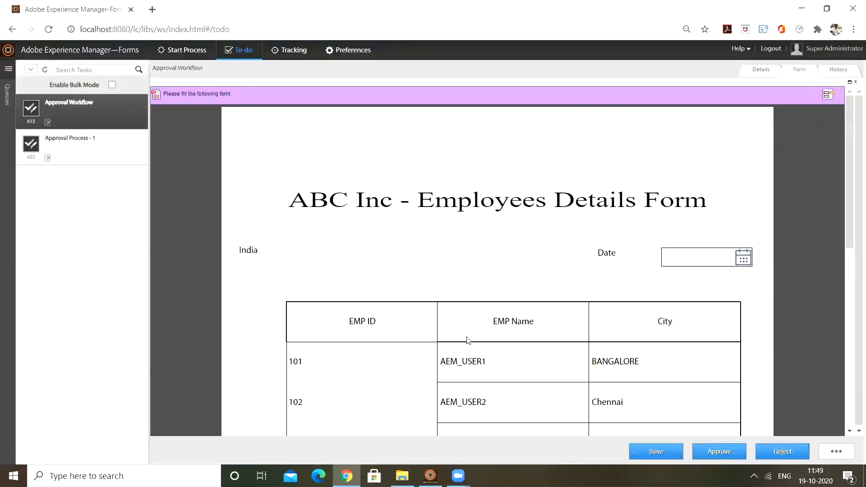
Review the employee details form and set its Date field to 19 October 2020
{"action": "scroll", "coordinate": [467, 338], "scroll_direction": "down", "scroll_amount": 2}
{"action": "scroll", "coordinate": [465, 338], "scroll_direction": "down", "scroll_amount": 3}
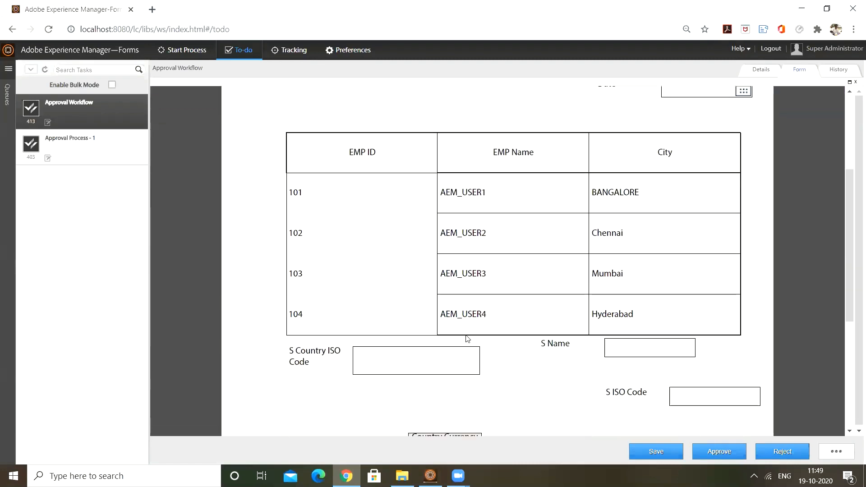
{"action": "scroll", "coordinate": [469, 338], "scroll_direction": "up", "scroll_amount": 4}
{"action": "left_click", "coordinate": [734, 200]}
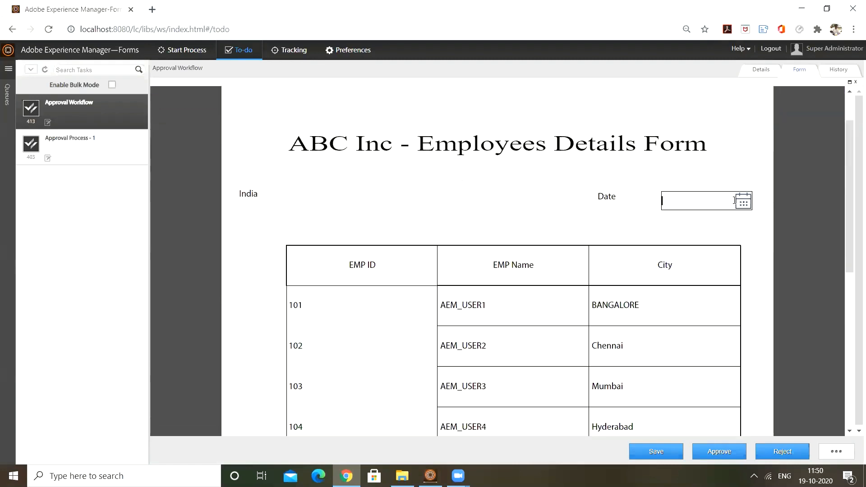
{"action": "left_click", "coordinate": [742, 202]}
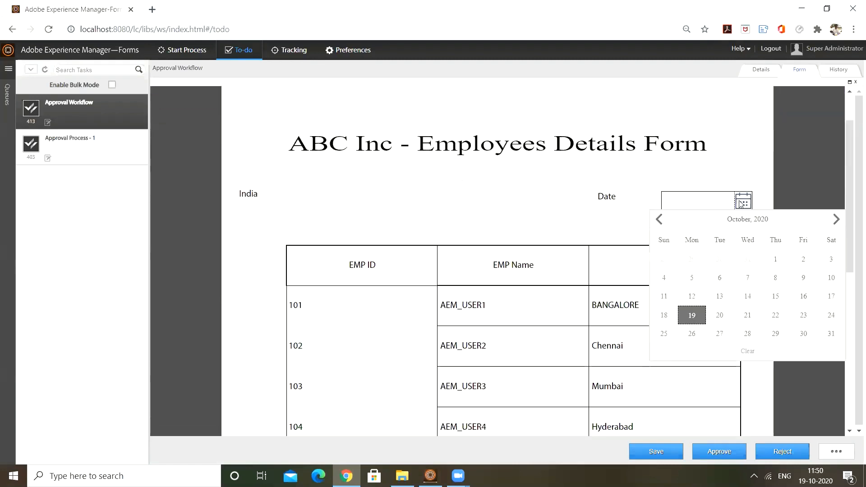
{"action": "left_click", "coordinate": [690, 316]}
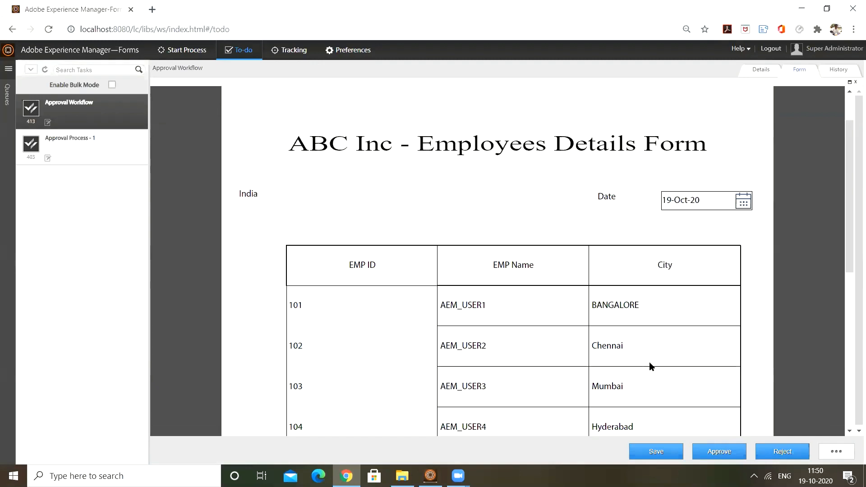
{"action": "scroll", "coordinate": [649, 366], "scroll_direction": "down", "scroll_amount": 1}
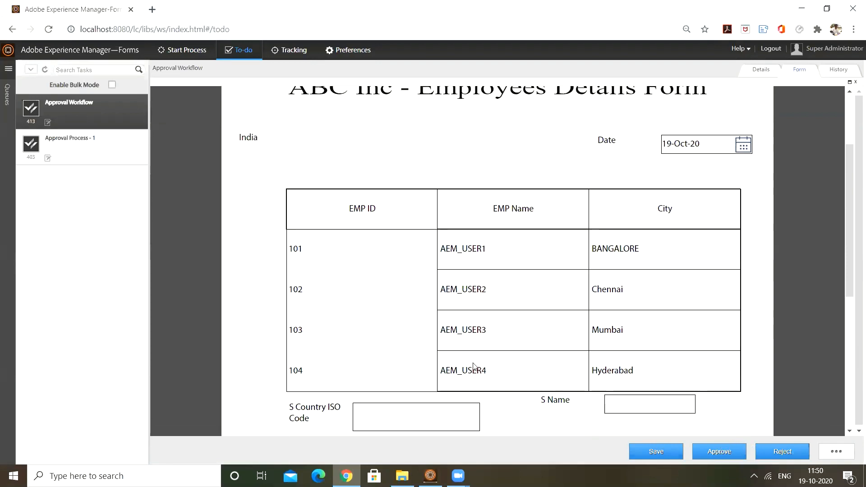
Switch to Workbench, start recording Sample1_Process from the processes folder, and return to the task form in Chrome
{"action": "key", "text": "alt+Tab"}
{"action": "left_click", "coordinate": [30, 55]}
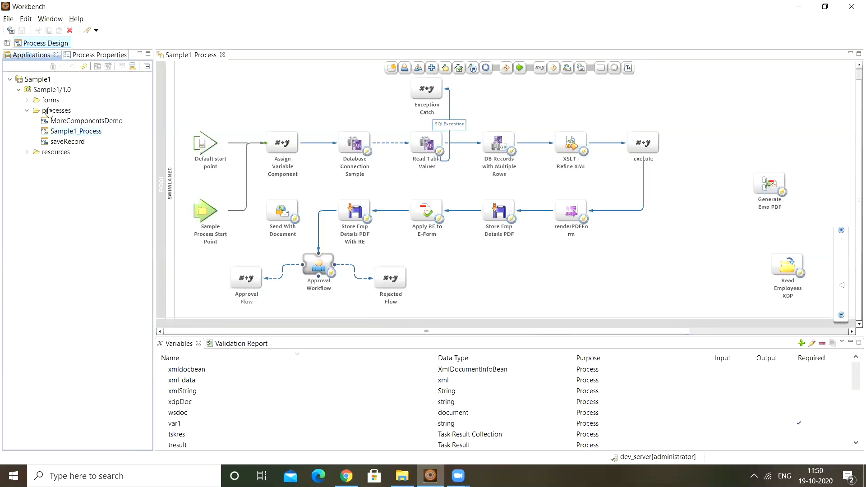
{"action": "right_click", "coordinate": [89, 131]}
{"action": "mouse_move", "coordinate": [192, 171]}
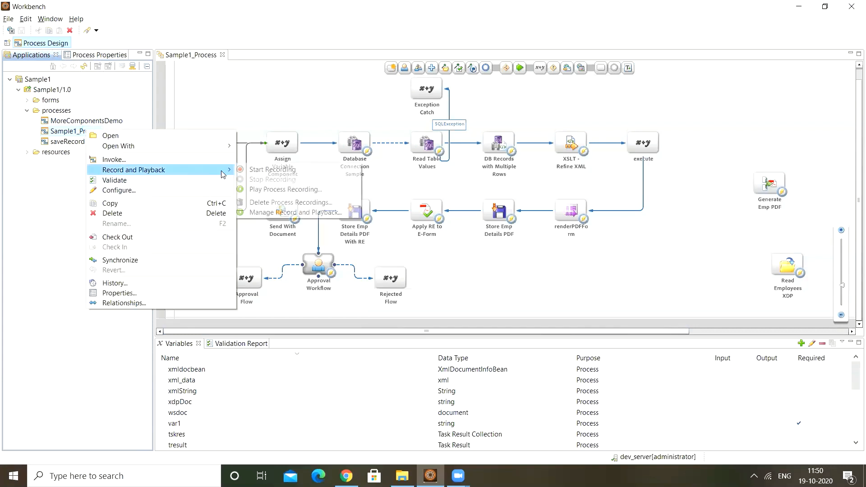
{"action": "left_click", "coordinate": [270, 170]}
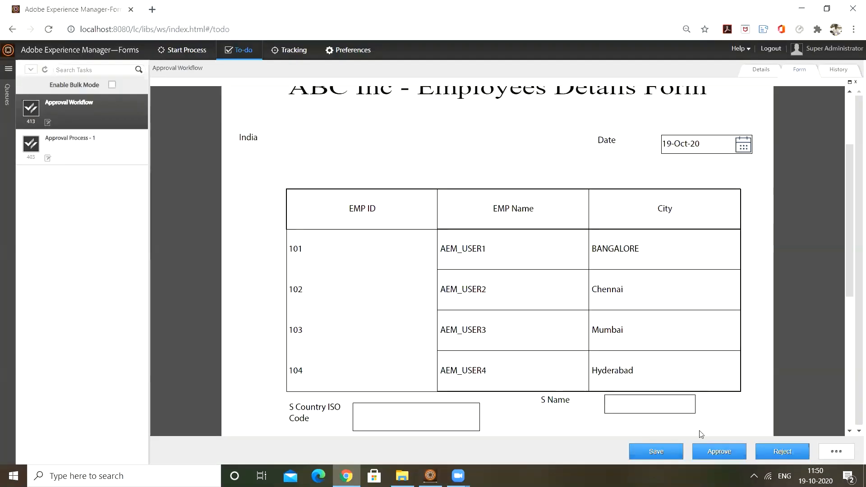
Approve the Approval Workflow task, compare its confirmation message with the Approve action's configured text in Workbench, and return to Chrome
{"action": "left_click", "coordinate": [720, 451]}
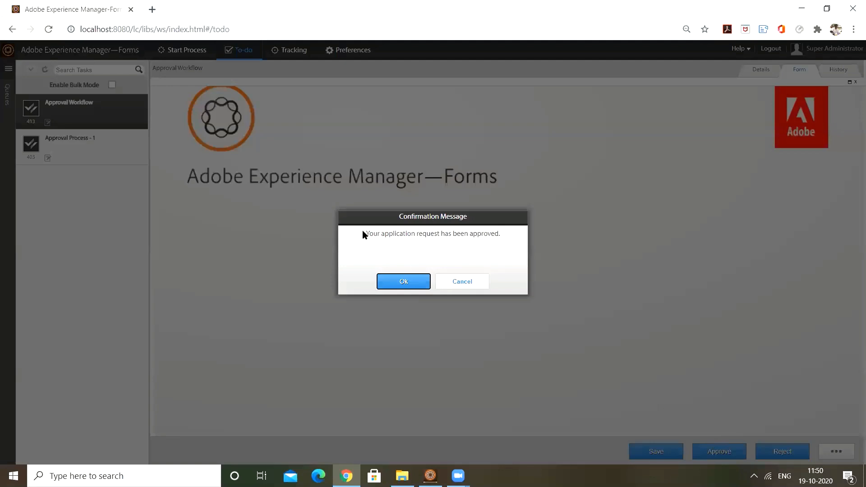
{"action": "left_click_drag", "start_coordinate": [363, 233], "coordinate": [507, 233]}
{"action": "key", "text": "alt+Tab"}
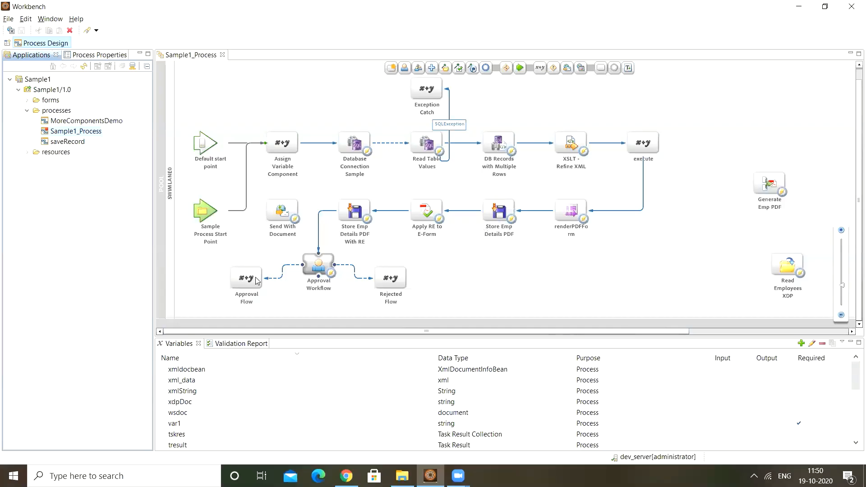
{"action": "left_click", "coordinate": [316, 269]}
{"action": "double_click", "coordinate": [317, 269]}
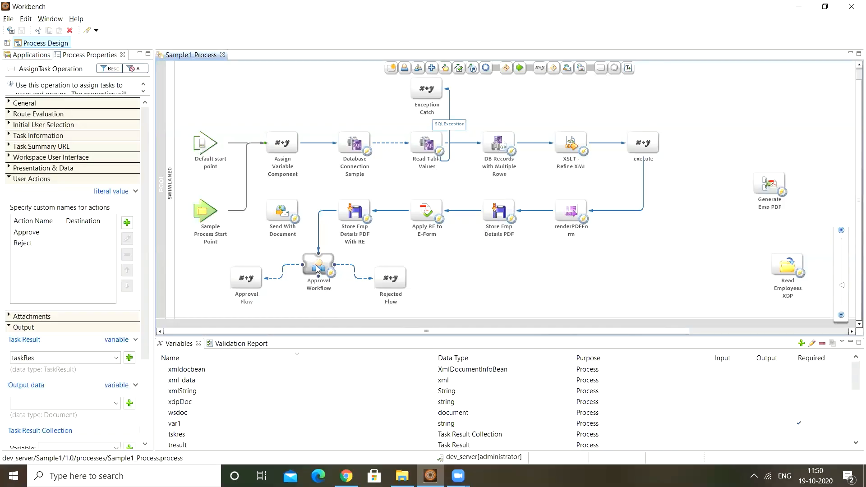
{"action": "left_click", "coordinate": [46, 234]}
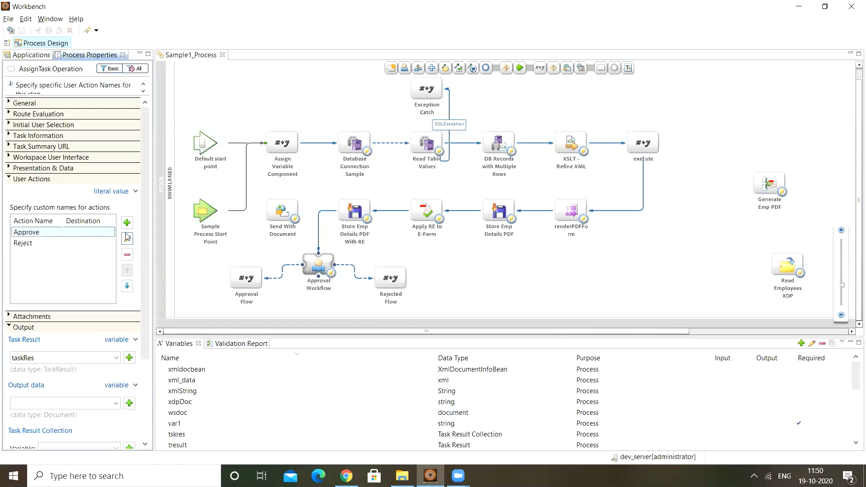
{"action": "left_click", "coordinate": [127, 238]}
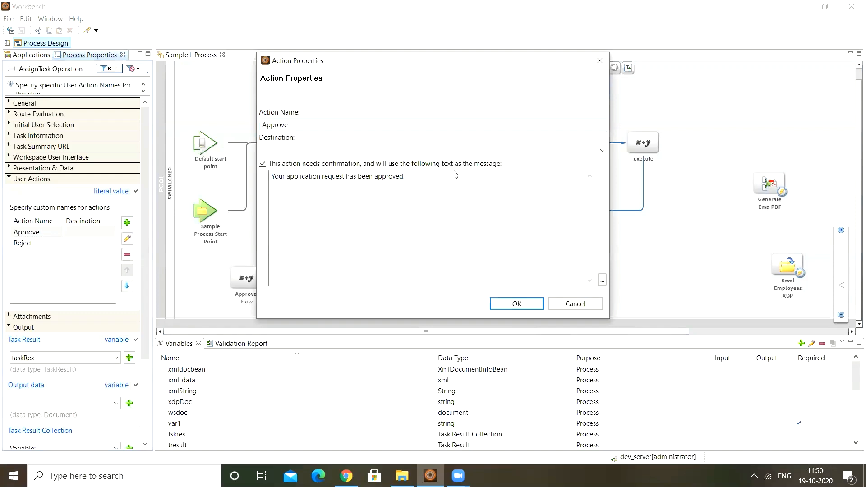
{"action": "left_click_drag", "start_coordinate": [270, 178], "coordinate": [461, 178]}
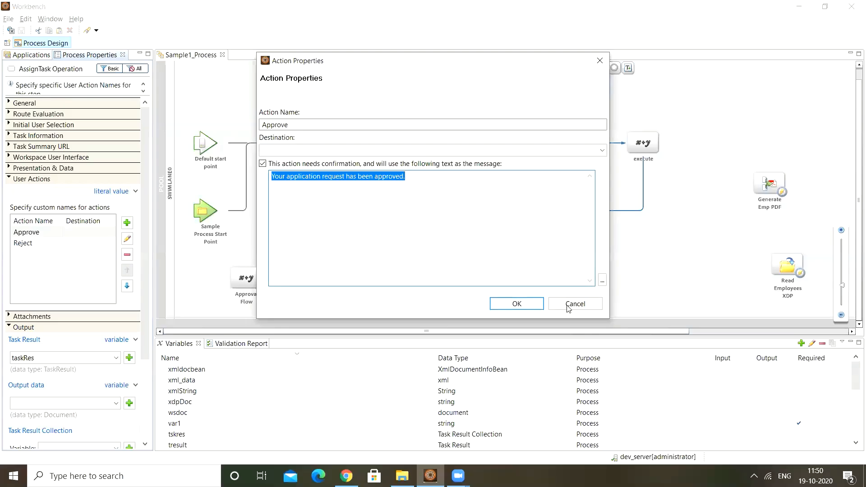
{"action": "left_click", "coordinate": [571, 303]}
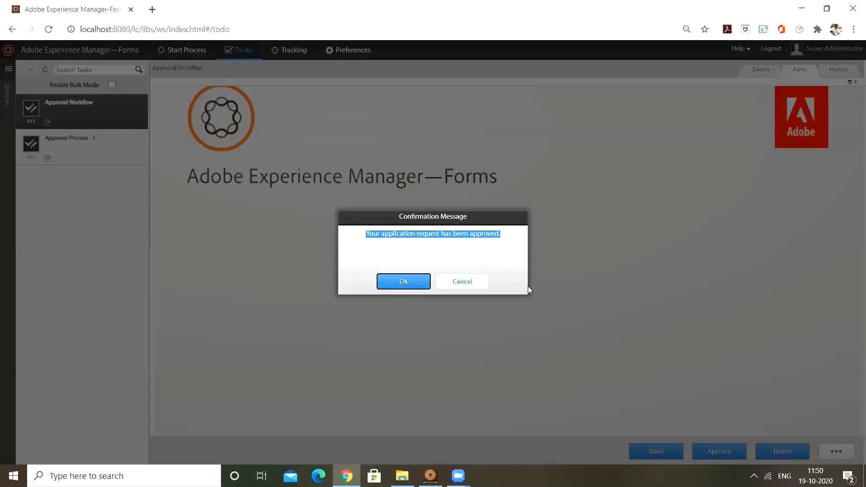
Confirm the approval of the task and expand the Queues list
{"action": "left_click", "coordinate": [393, 284]}
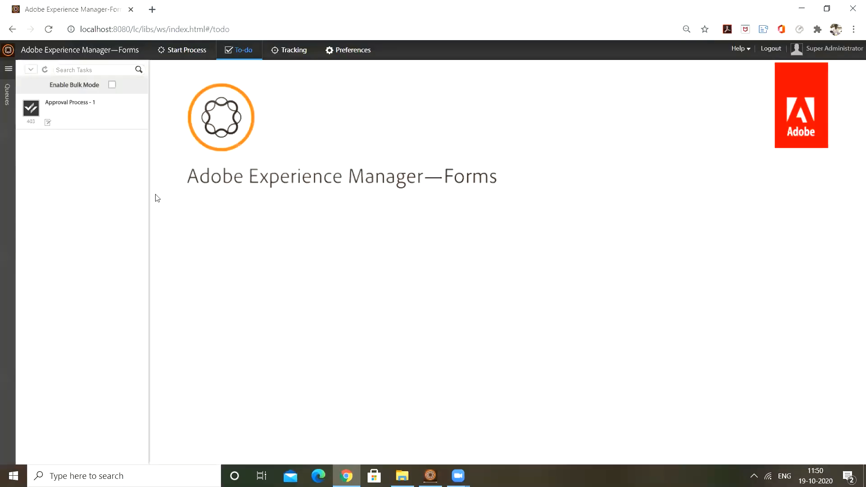
{"action": "left_click", "coordinate": [9, 68]}
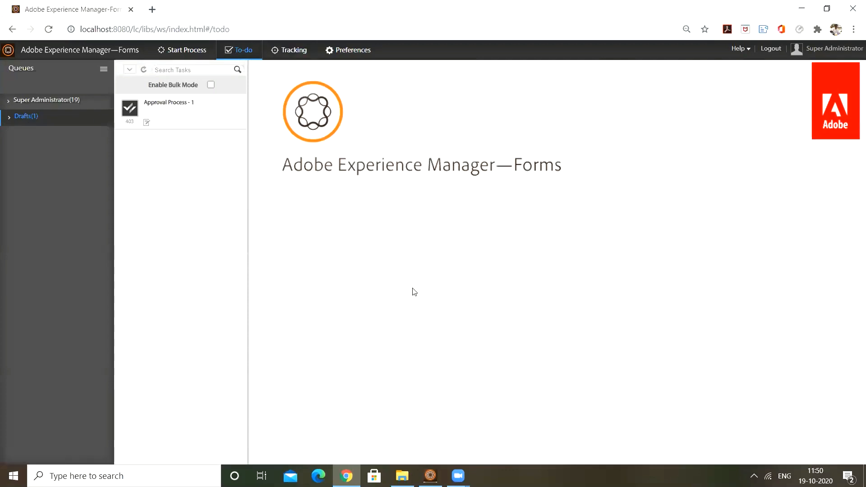
Switch to Workbench, open the listed Sample1_Process recording for playback, and skip to its end
{"action": "key", "text": "alt+Tab"}
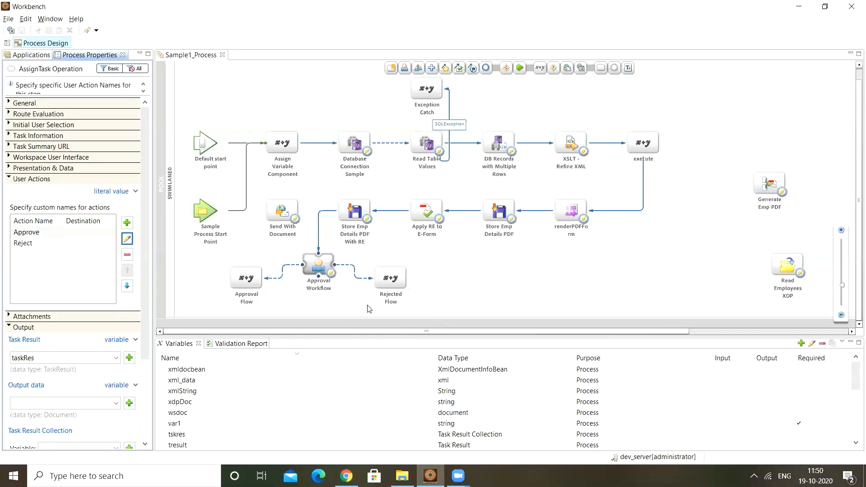
{"action": "right_click", "coordinate": [386, 173]}
{"action": "mouse_move", "coordinate": [473, 257]}
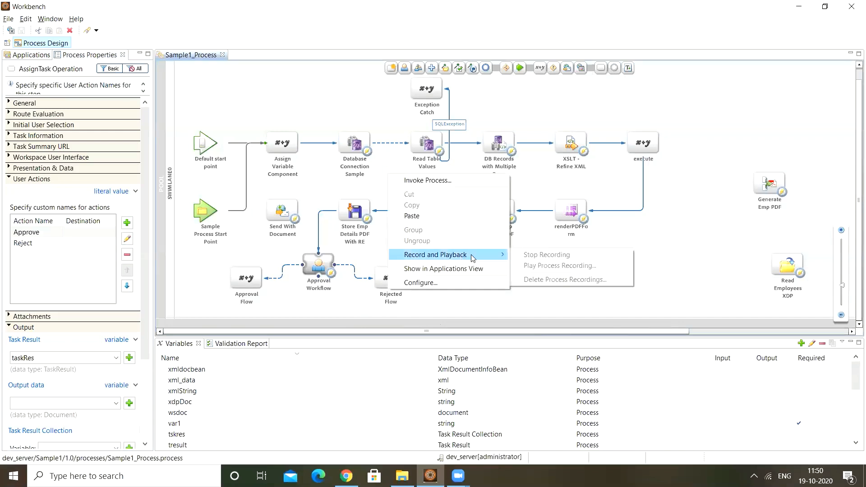
{"action": "left_click", "coordinate": [559, 265]}
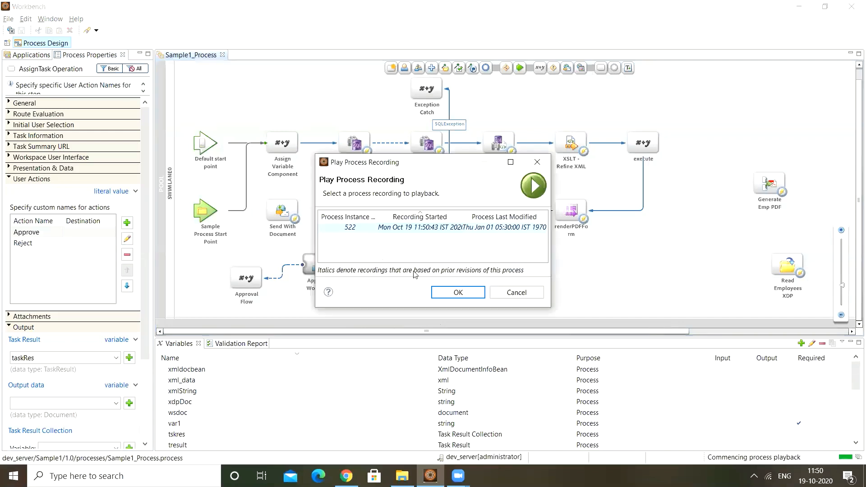
{"action": "left_click", "coordinate": [453, 292]}
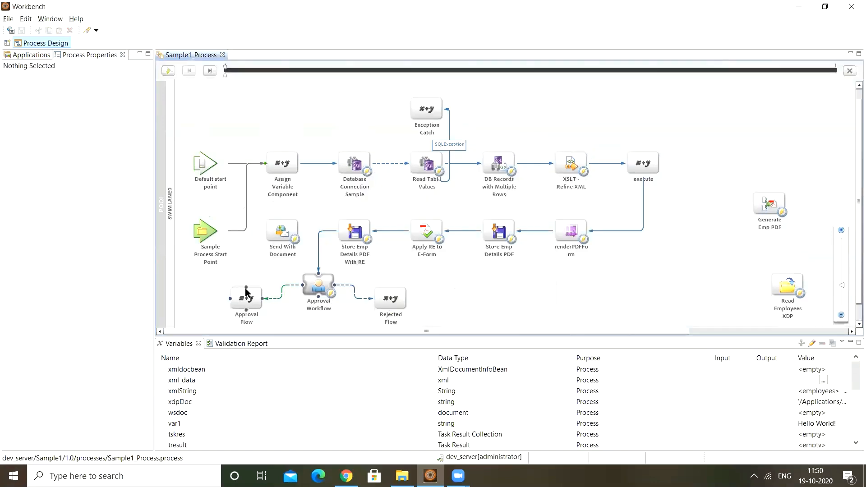
{"action": "left_click", "coordinate": [209, 70]}
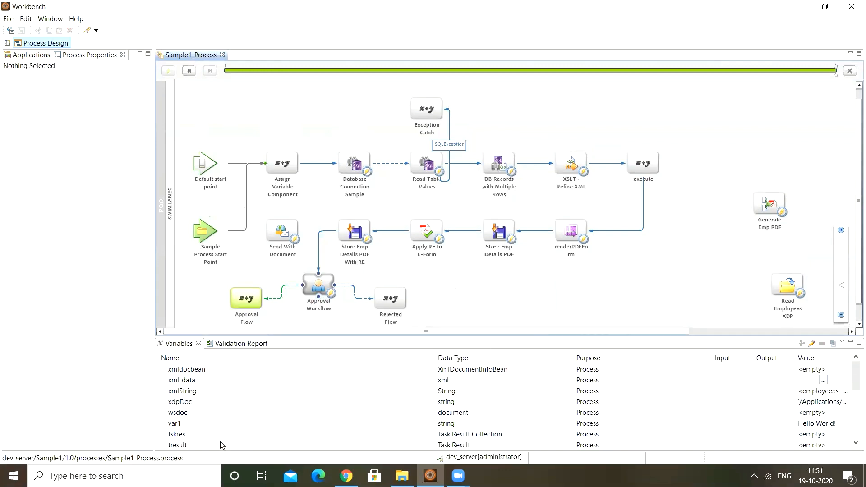
Inspect the tresult variable and the Approval Flow step at the end of the playback, and rewind the recording to its start
{"action": "left_click", "coordinate": [207, 446]}
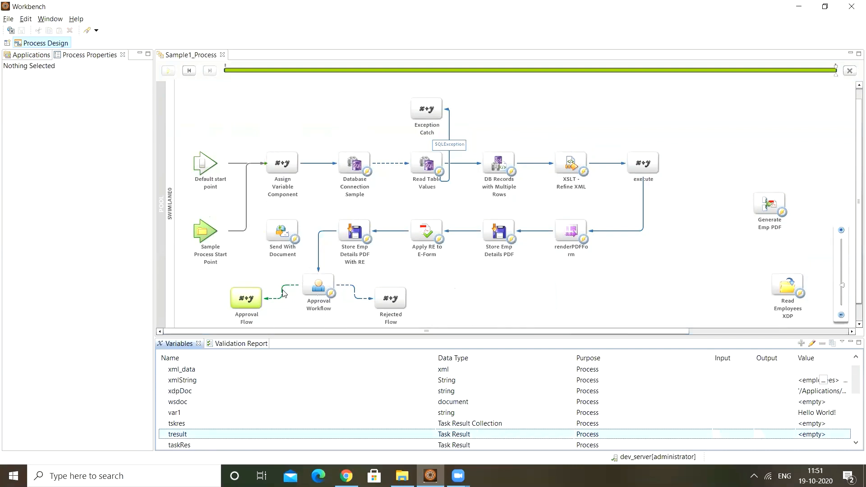
{"action": "left_click", "coordinate": [247, 300]}
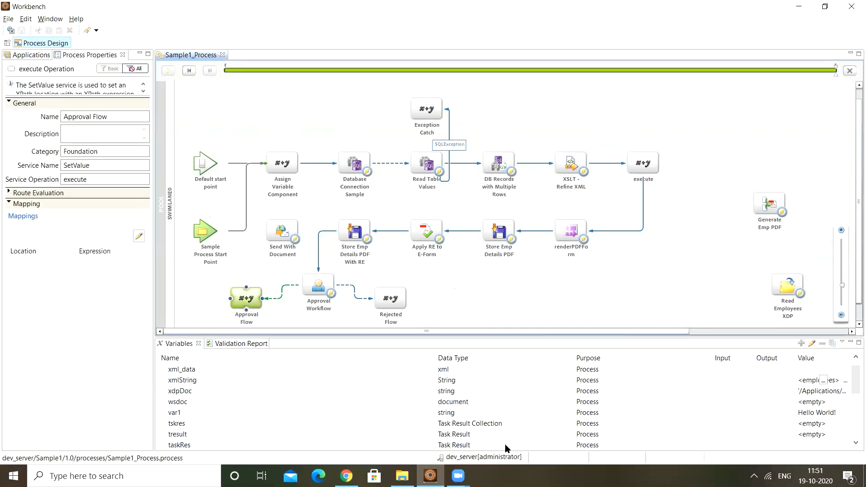
{"action": "left_click", "coordinate": [462, 434]}
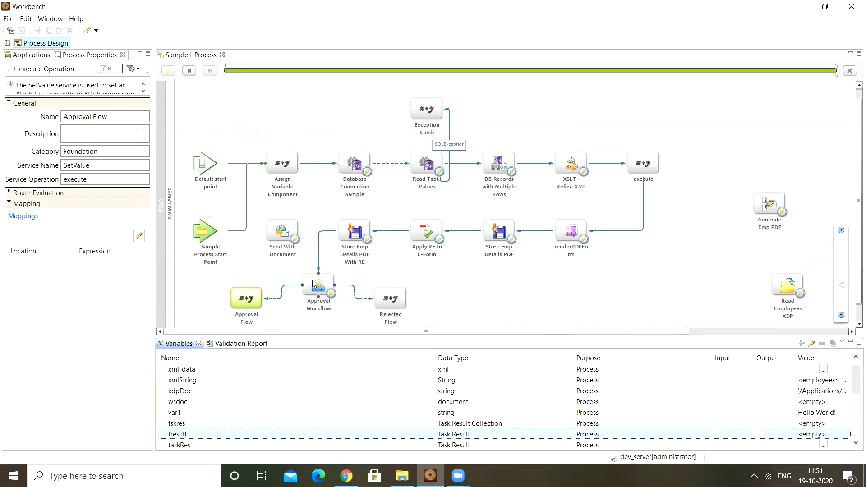
{"action": "left_click", "coordinate": [190, 74]}
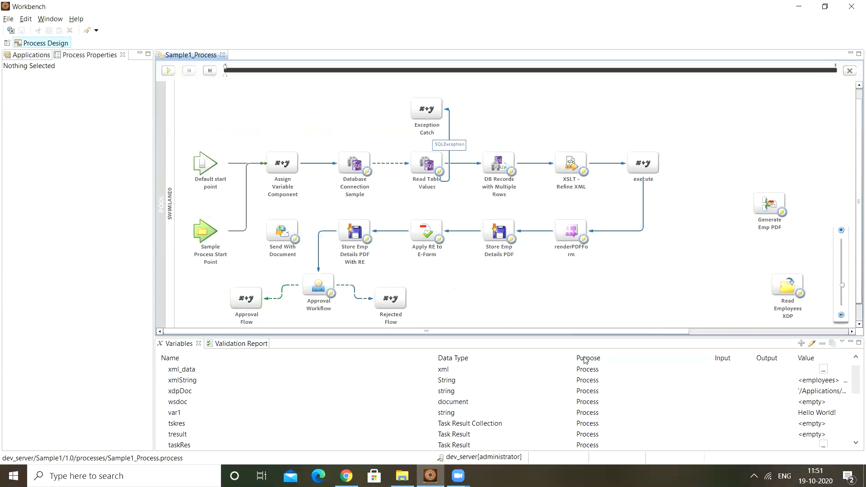
Find the taskRes variable in the recording's variables, examine its full content, and close the content view
{"action": "scroll", "coordinate": [621, 411], "scroll_direction": "down", "scroll_amount": 5}
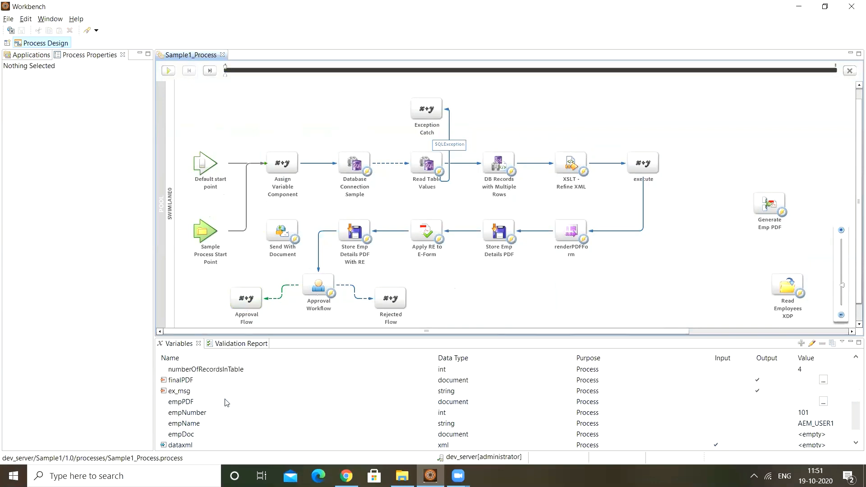
{"action": "left_click", "coordinate": [243, 395]}
{"action": "key", "text": "Up"}
{"action": "key", "text": "Up"}
{"action": "key", "text": "Up"}
{"action": "key", "text": "Up"}
{"action": "key", "text": "Up"}
{"action": "key", "text": "Up"}
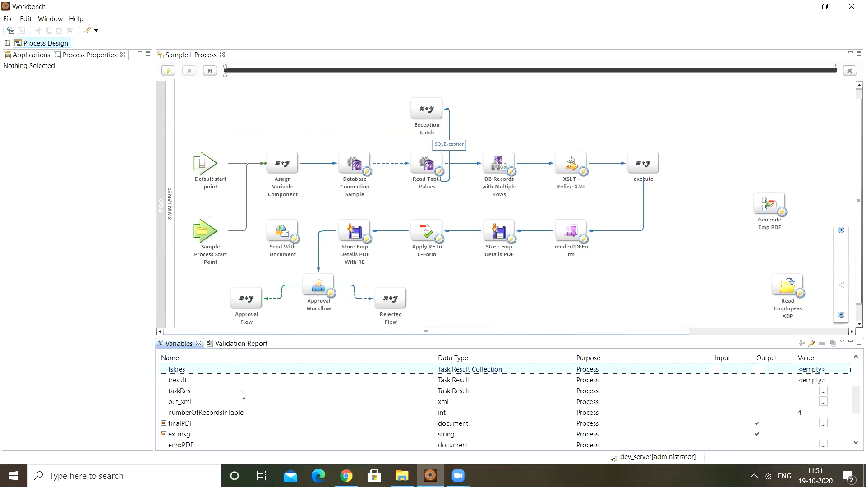
{"action": "left_click", "coordinate": [198, 396]}
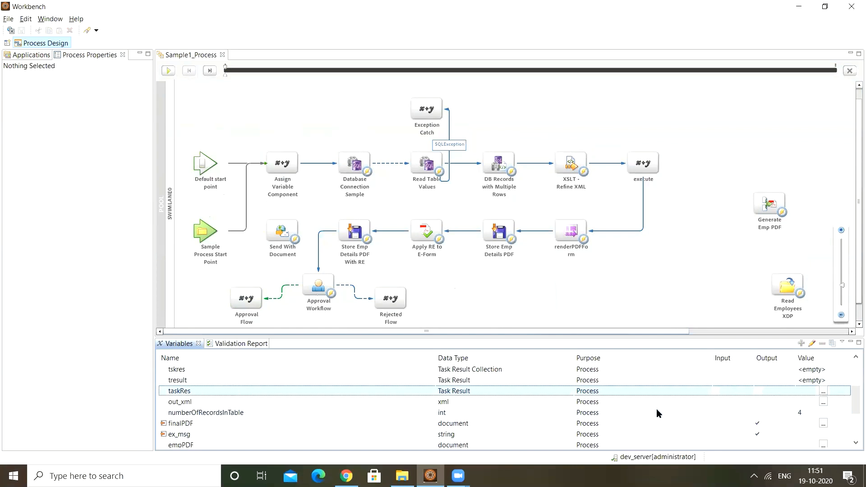
{"action": "left_click", "coordinate": [823, 391]}
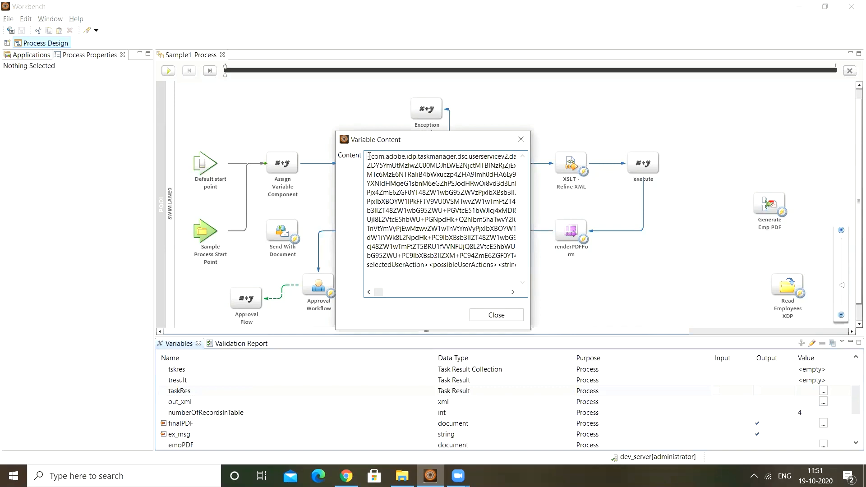
{"action": "left_click_drag", "start_coordinate": [368, 156], "coordinate": [501, 265]}
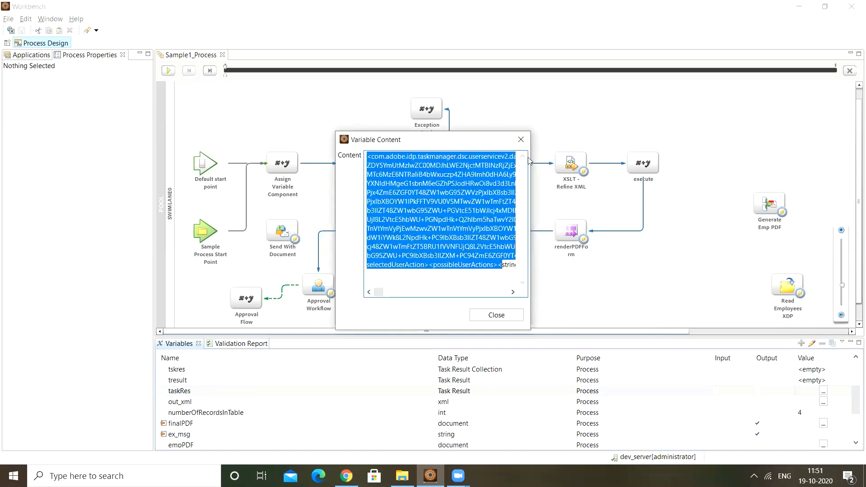
{"action": "left_click", "coordinate": [521, 139]}
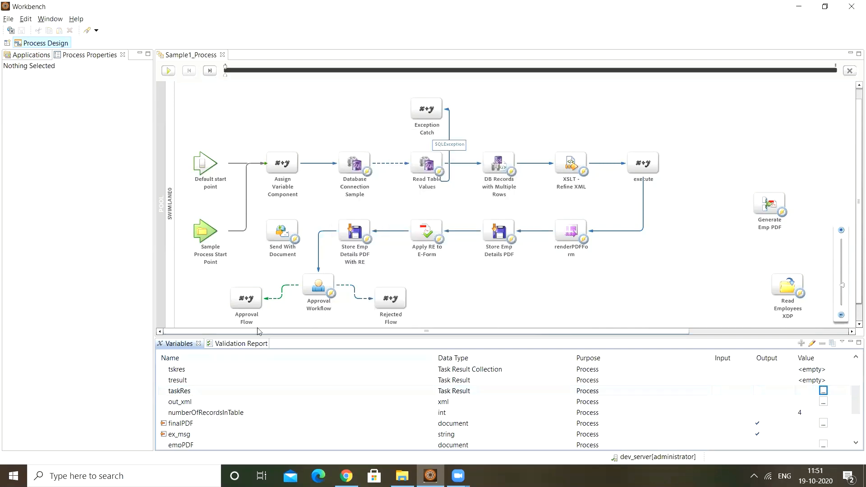
Examine the route to Approval Flow and that step's properties, and select the numberOfRecordsInTable variable
{"action": "left_click", "coordinate": [281, 296]}
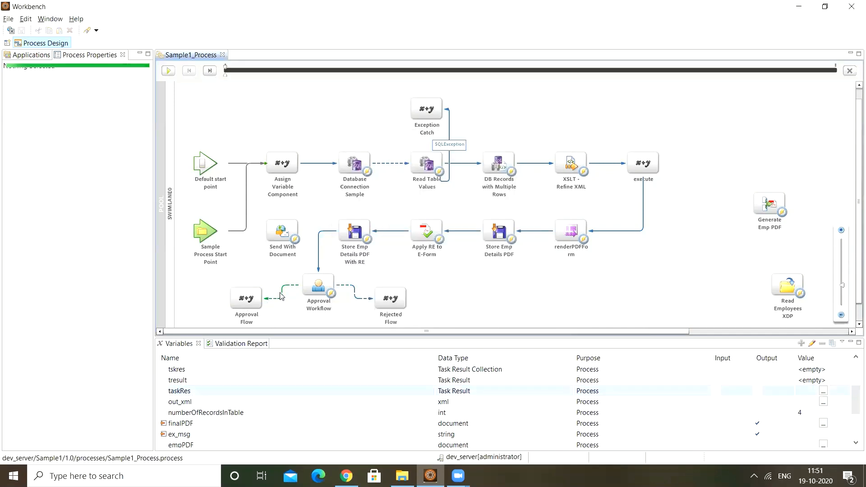
{"action": "left_click", "coordinate": [239, 302]}
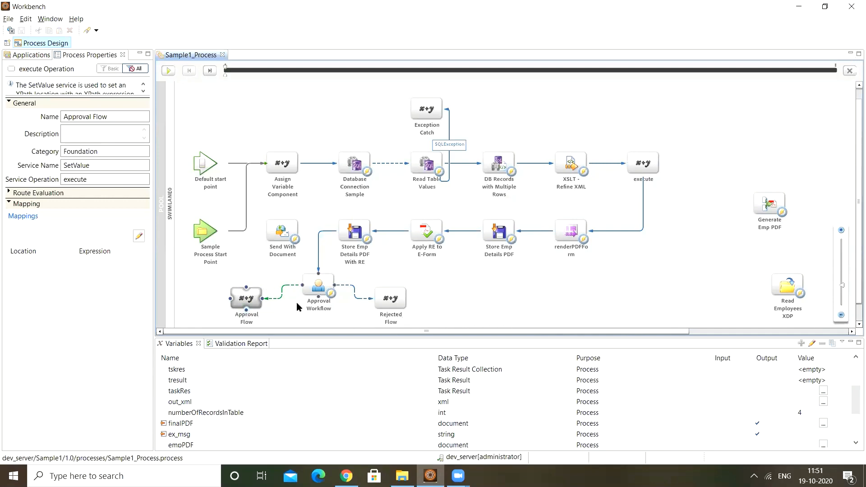
{"action": "left_click", "coordinate": [257, 414]}
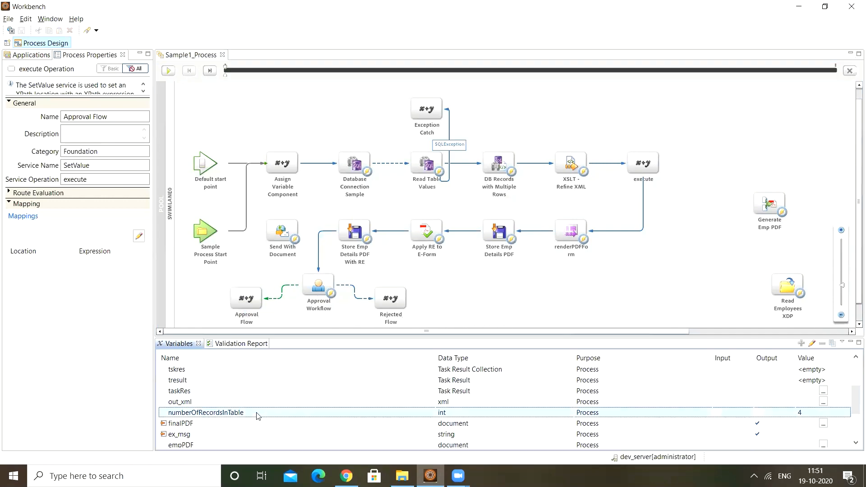
Open the full content of the taskRes variable and locate its selectedUserAction entry
{"action": "double_click", "coordinate": [207, 392]}
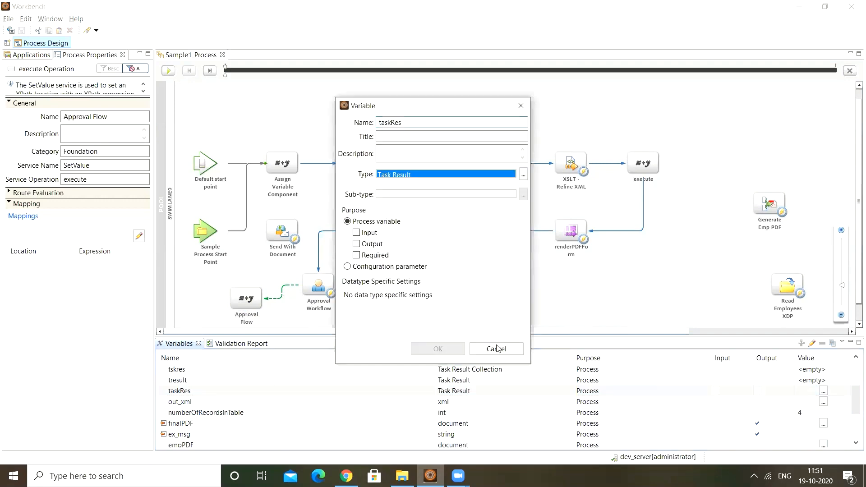
{"action": "left_click", "coordinate": [497, 348]}
{"action": "left_click", "coordinate": [822, 391]}
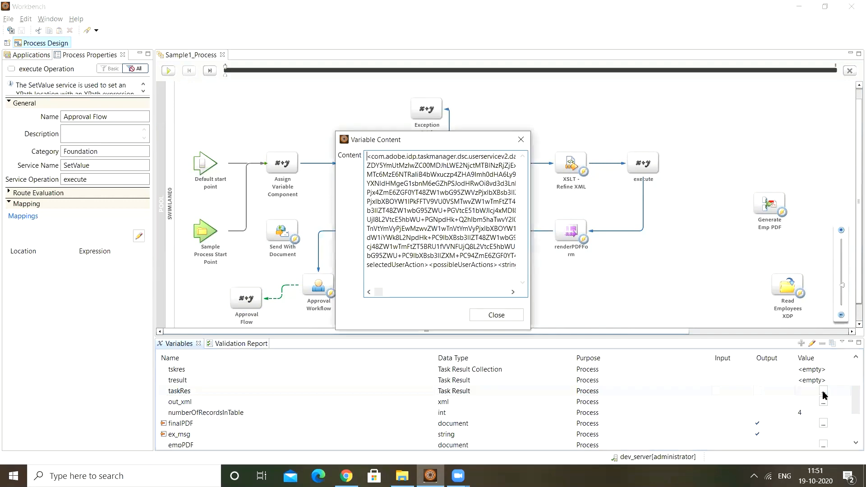
{"action": "left_click_drag", "start_coordinate": [532, 320], "coordinate": [861, 320]}
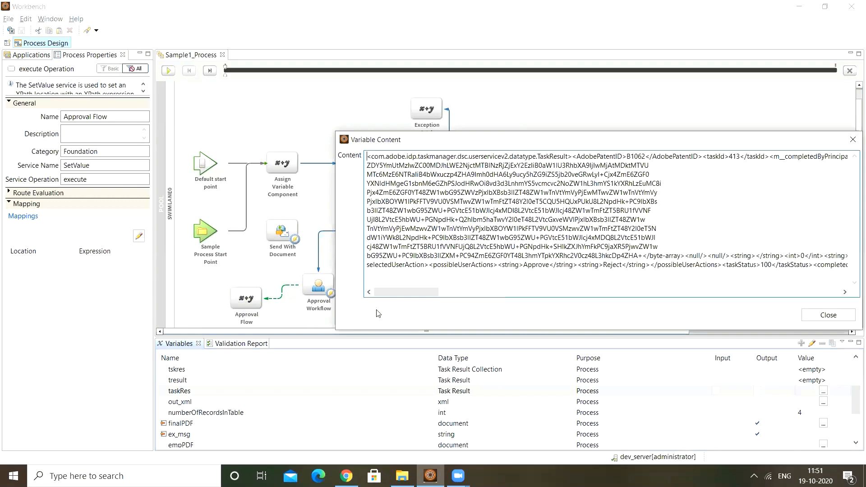
{"action": "left_click_drag", "start_coordinate": [389, 293], "coordinate": [557, 265]}
{"action": "left_click_drag", "start_coordinate": [419, 292], "coordinate": [795, 292]}
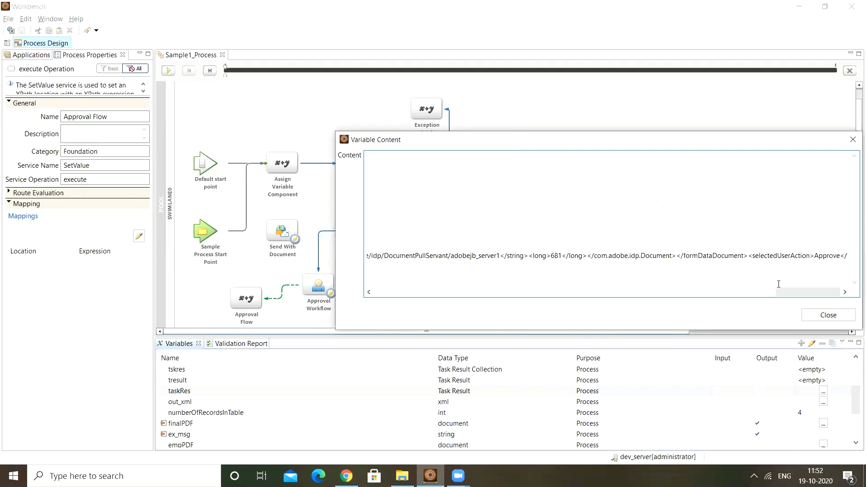
{"action": "left_click_drag", "start_coordinate": [748, 255], "coordinate": [837, 256]}
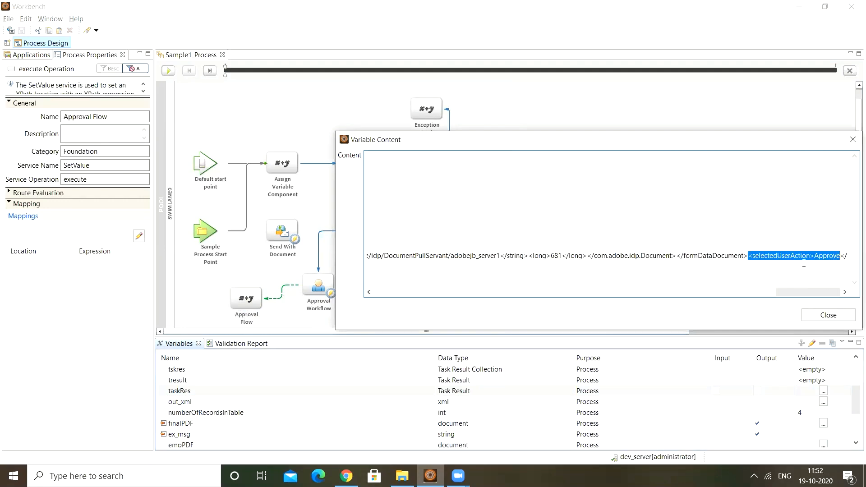
Examine the selectedUserAction element and its value in the taskRes content, and close the content view
{"action": "key", "text": "shift+Right"}
{"action": "key", "text": "shift+Right"}
{"action": "key", "text": "shift+Right"}
{"action": "key", "text": "shift+Right"}
{"action": "key", "text": "shift+Right"}
{"action": "key", "text": "shift+Right"}
{"action": "key", "text": "shift+Right"}
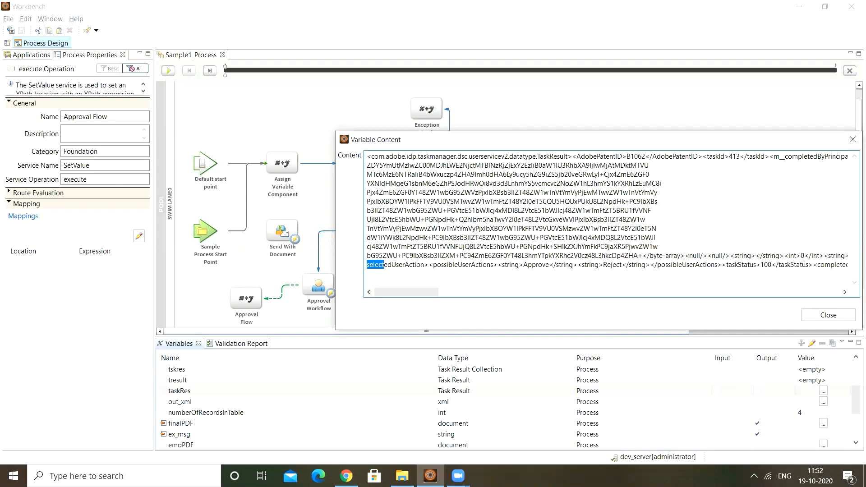
{"action": "key", "text": "shift+Right"}
{"action": "key", "text": "shift+Right"}
{"action": "key", "text": "shift+Right"}
{"action": "left_click_drag", "start_coordinate": [405, 292], "coordinate": [807, 292]}
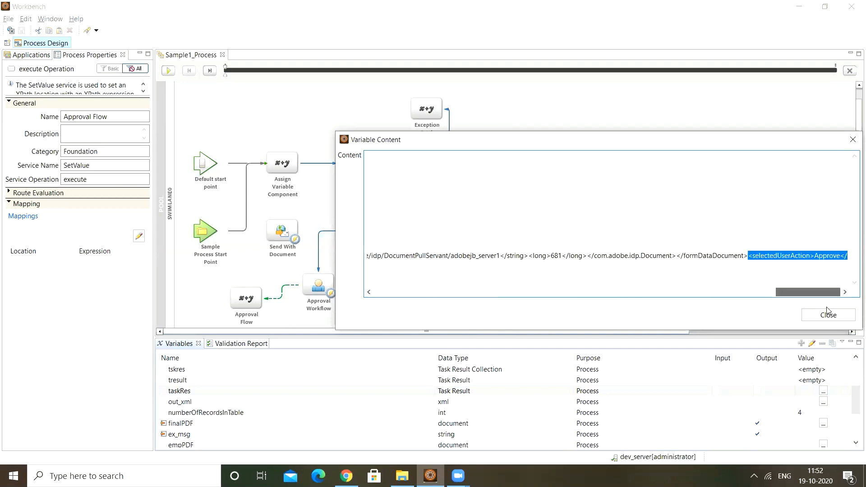
{"action": "left_click", "coordinate": [797, 256]}
{"action": "left_click_drag", "start_coordinate": [822, 255], "coordinate": [769, 267]}
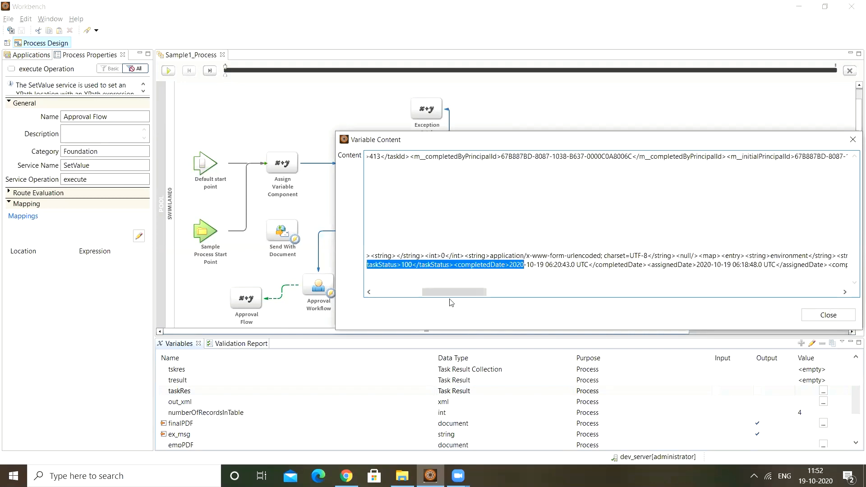
{"action": "left_click_drag", "start_coordinate": [449, 295], "coordinate": [847, 307]}
{"action": "left_click", "coordinate": [829, 259]}
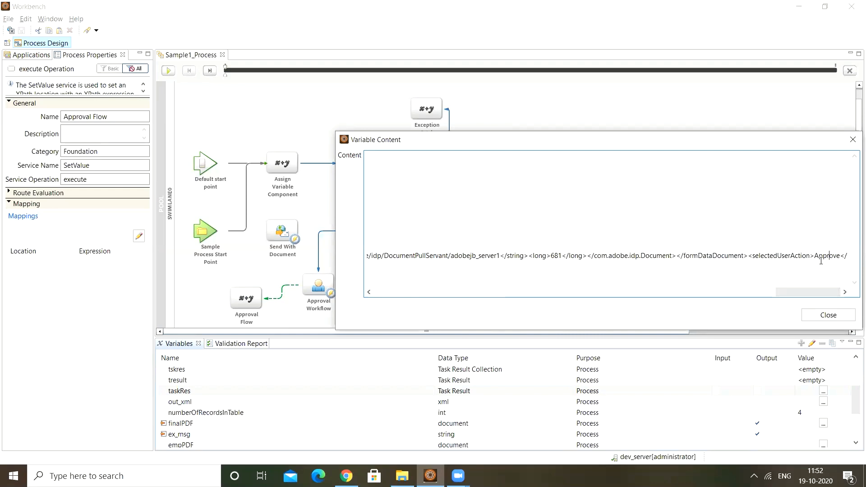
{"action": "left_click_drag", "start_coordinate": [751, 255], "coordinate": [805, 254]}
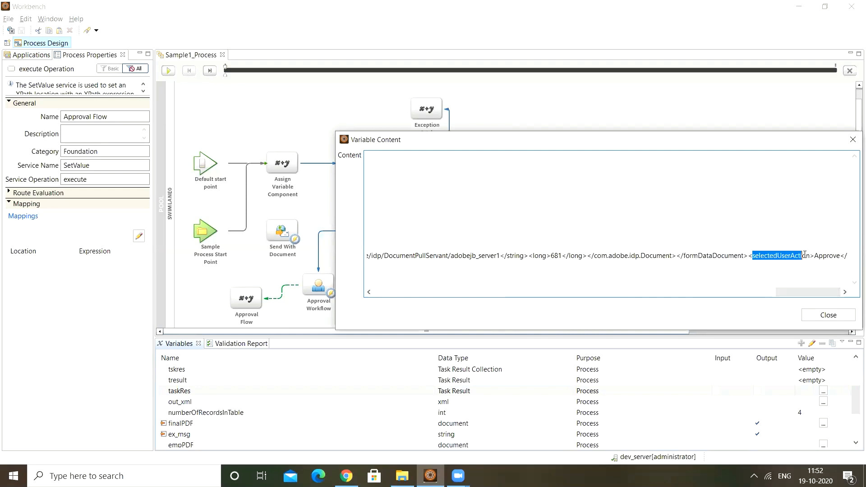
{"action": "left_click", "coordinate": [841, 314]}
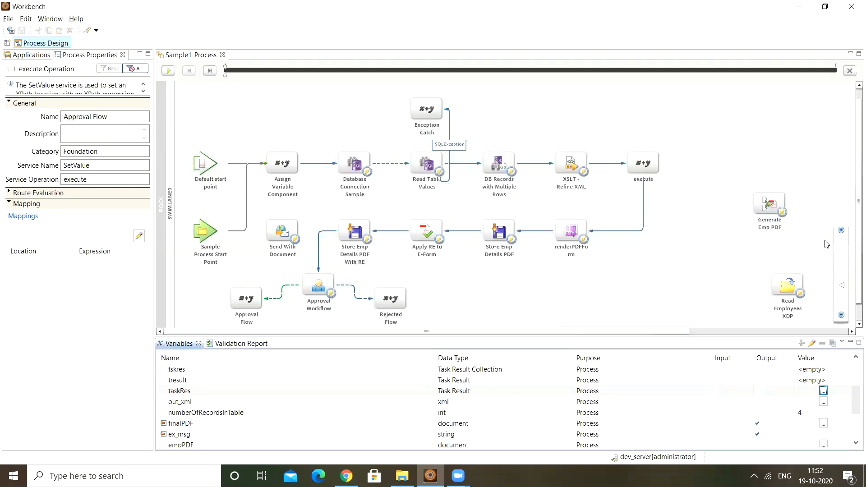
Close the recording playback and delete the process recordings of Sample1_Process
{"action": "left_click", "coordinate": [850, 71]}
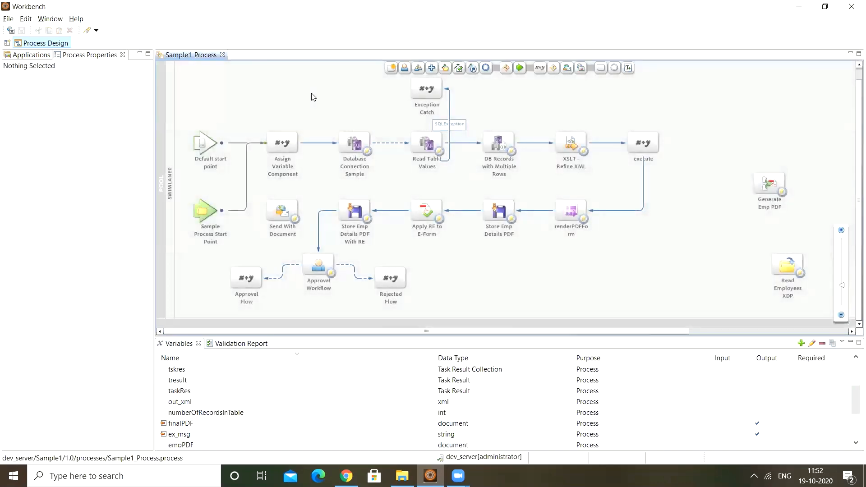
{"action": "right_click", "coordinate": [313, 96]}
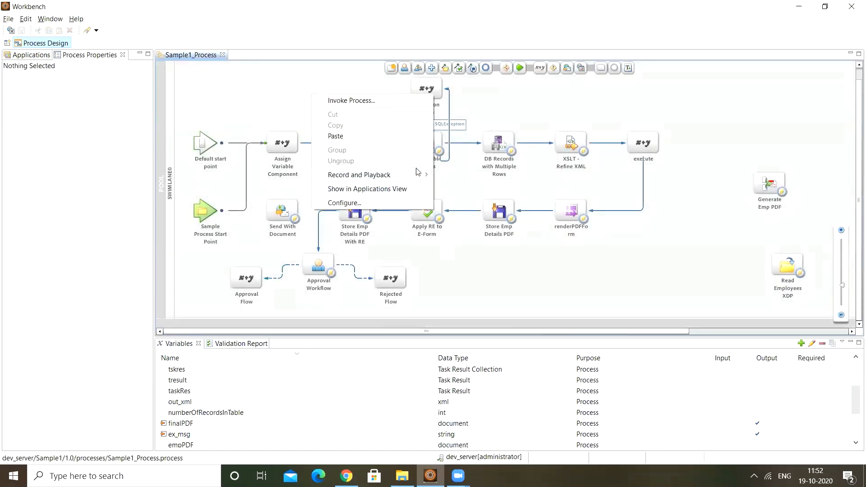
{"action": "mouse_move", "coordinate": [411, 175]}
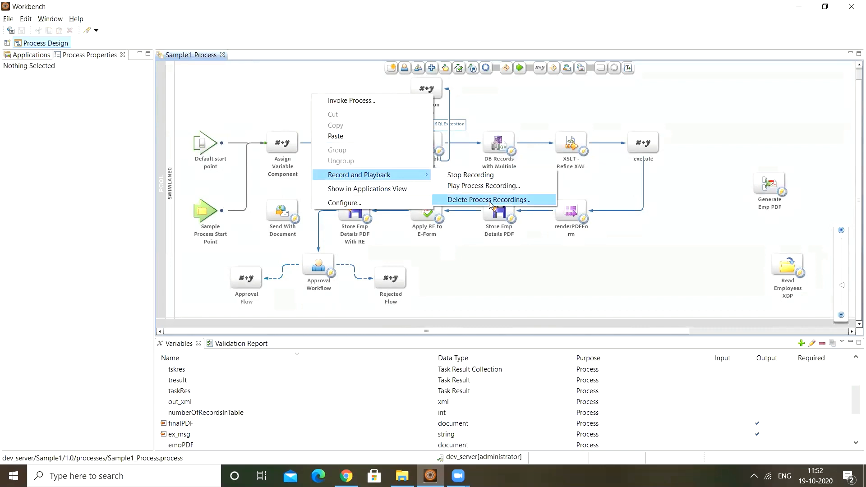
{"action": "left_click", "coordinate": [489, 200]}
{"action": "left_click", "coordinate": [230, 203]}
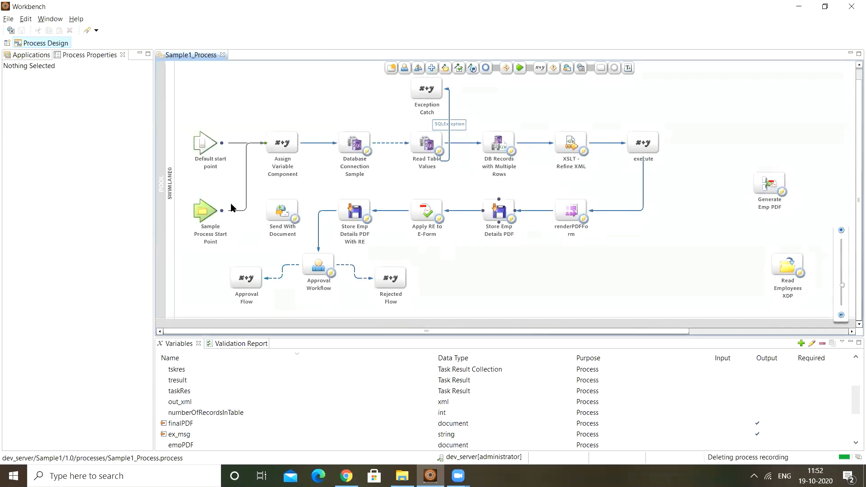
Invoke Sample1_Process with the dataxml input left empty and dismiss the invocation result
{"action": "right_click", "coordinate": [227, 91]}
{"action": "left_click", "coordinate": [239, 92]}
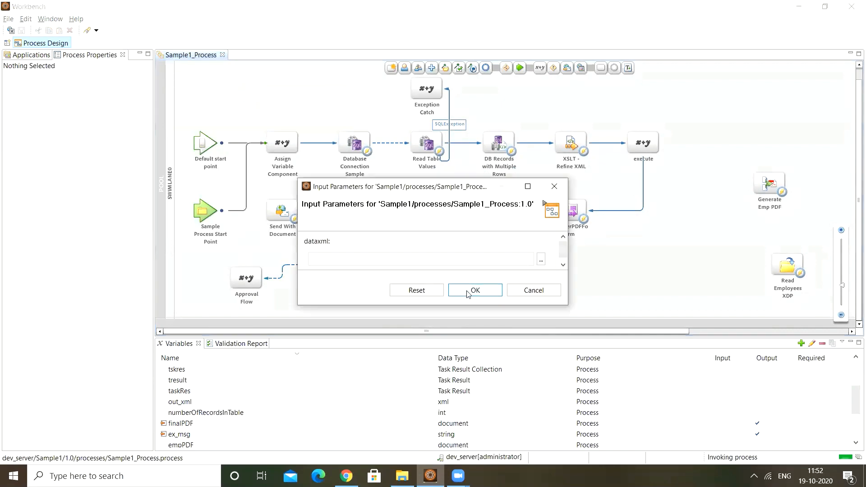
{"action": "left_click", "coordinate": [468, 294]}
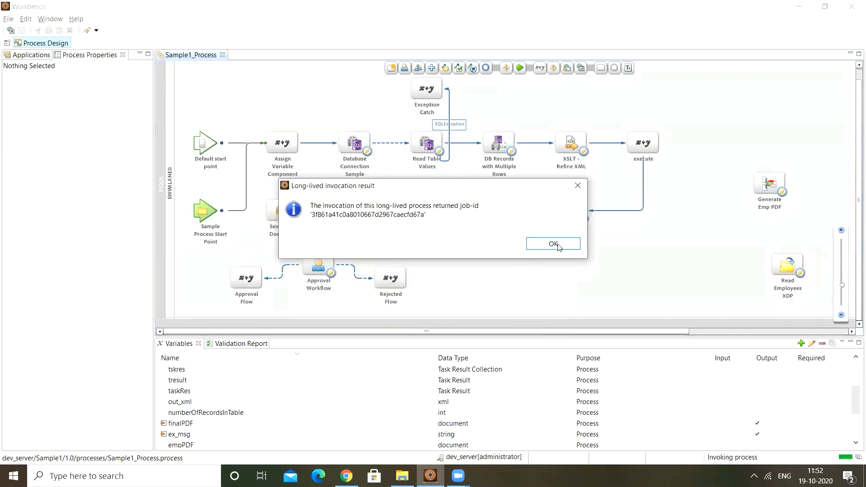
{"action": "left_click", "coordinate": [554, 244]}
Switch to the AEM Forms workspace in Chrome, reload the to-do list, and open the newest Approval Workflow task
{"action": "left_click", "coordinate": [346, 475]}
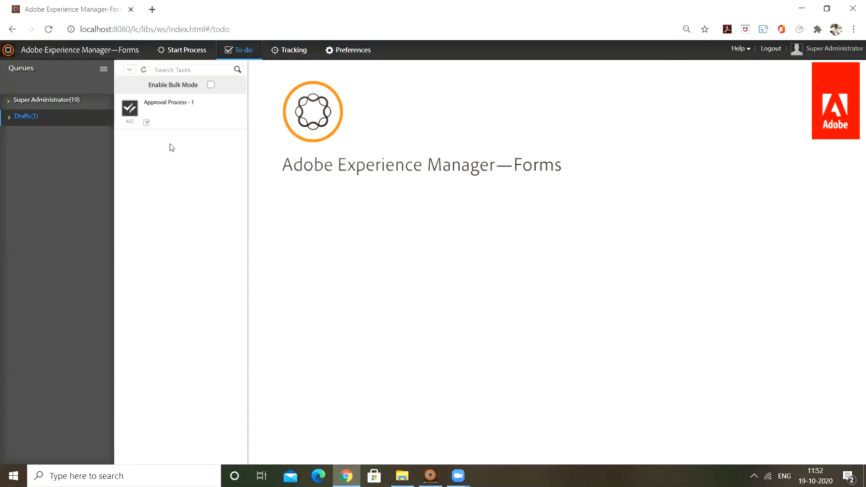
{"action": "left_click", "coordinate": [194, 50]}
{"action": "left_click", "coordinate": [242, 50]}
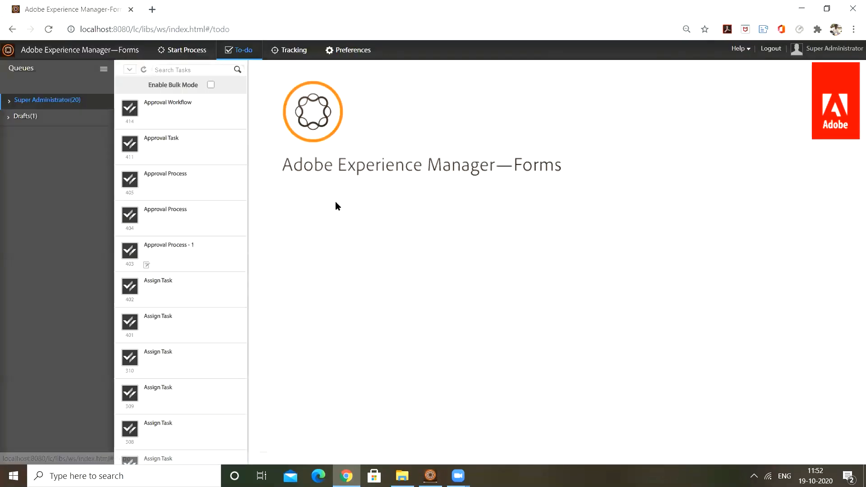
{"action": "left_click", "coordinate": [176, 114]}
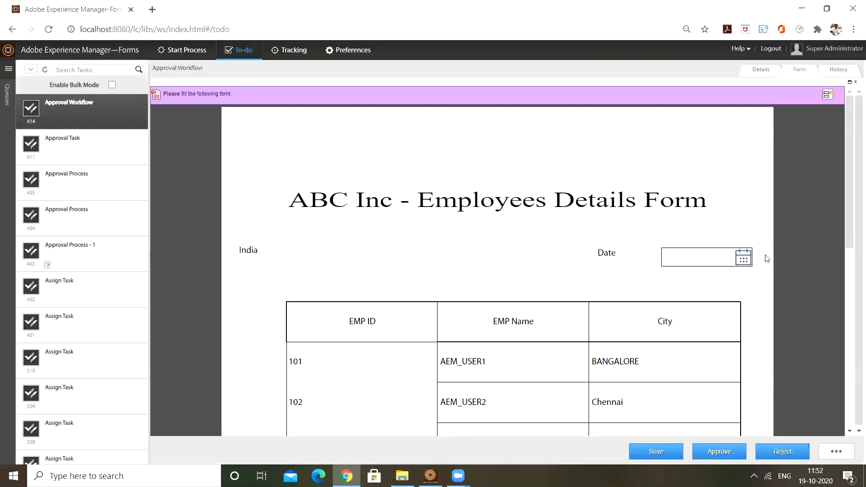
Reject the Approval Workflow task and accept the confirmation message
{"action": "left_click", "coordinate": [782, 451]}
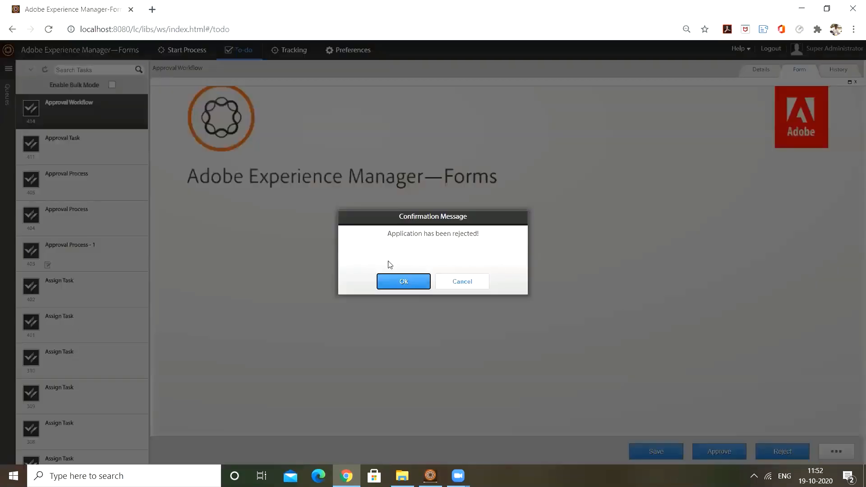
{"action": "left_click_drag", "start_coordinate": [389, 235], "coordinate": [491, 238]}
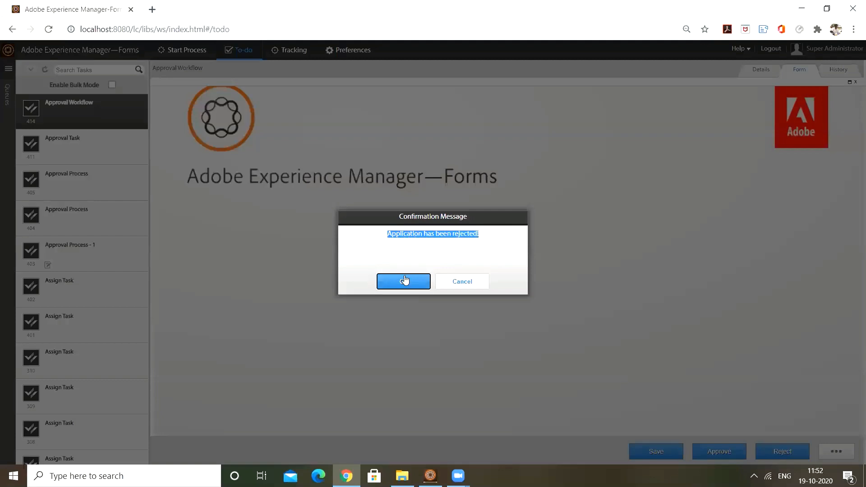
{"action": "left_click", "coordinate": [404, 280]}
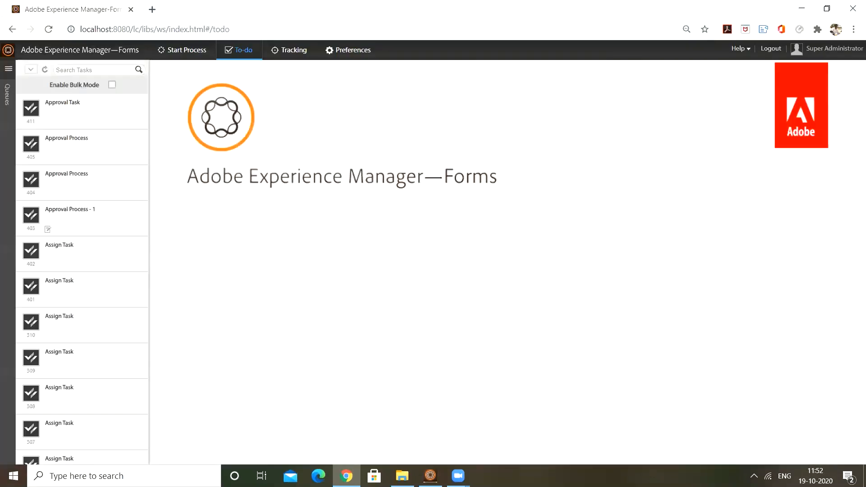
Switch to Workbench, open the new Sample1_Process recording for playback, and jump to the Approval Workflow step
{"action": "left_click", "coordinate": [430, 475]}
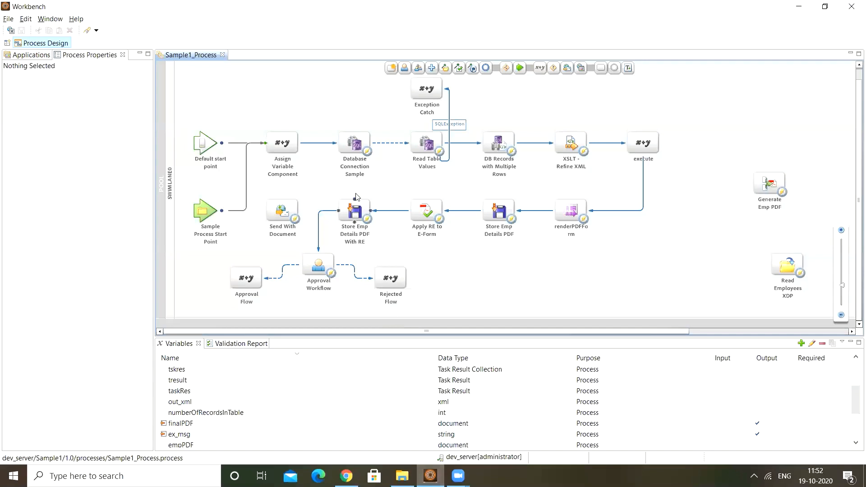
{"action": "right_click", "coordinate": [323, 102]}
{"action": "mouse_move", "coordinate": [395, 183]}
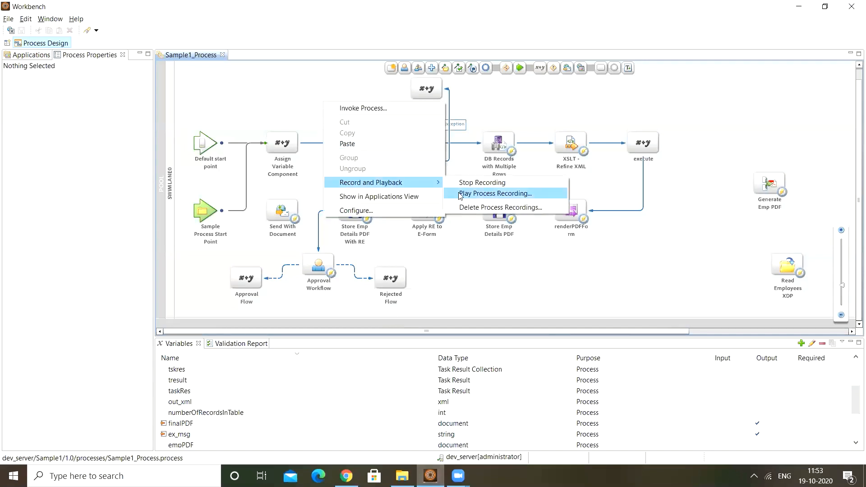
{"action": "left_click", "coordinate": [459, 194]}
{"action": "left_click", "coordinate": [465, 293]}
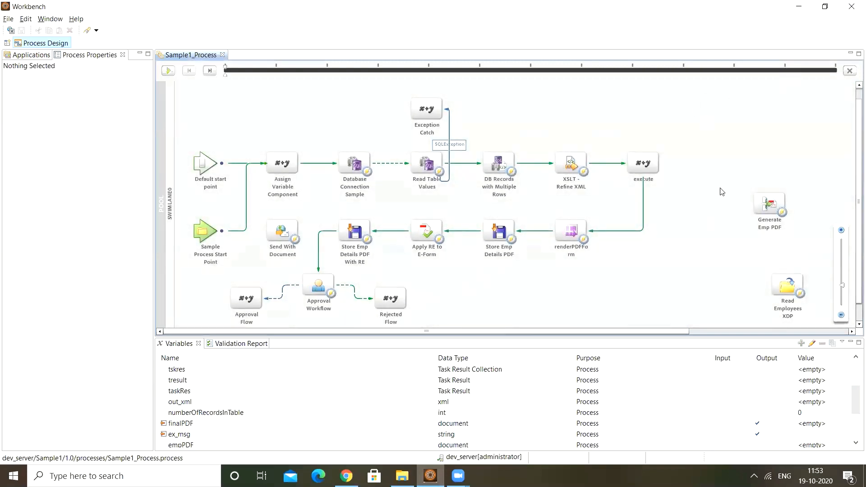
{"action": "left_click", "coordinate": [787, 70]}
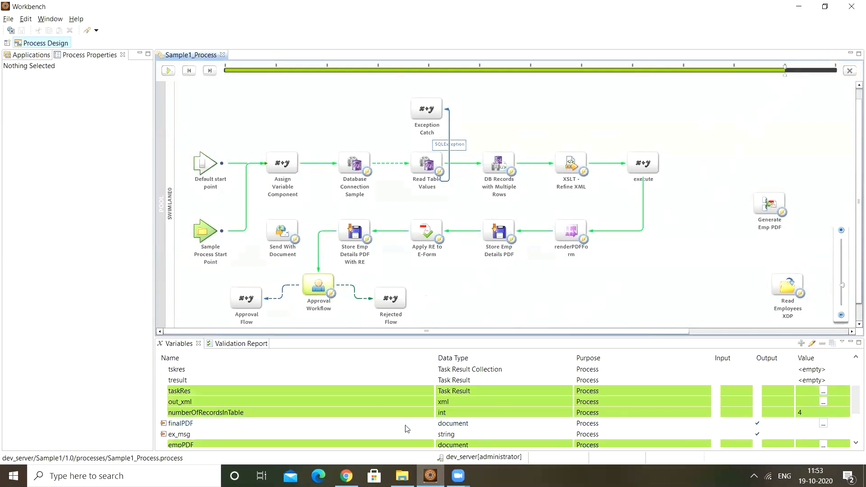
Examine the full XML content of the out_xml variable and close its content views
{"action": "left_click", "coordinate": [823, 402]}
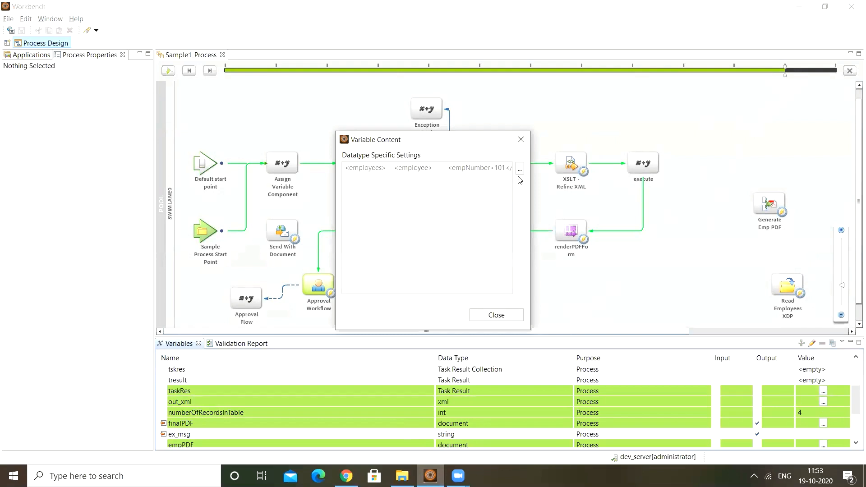
{"action": "left_click", "coordinate": [519, 169]}
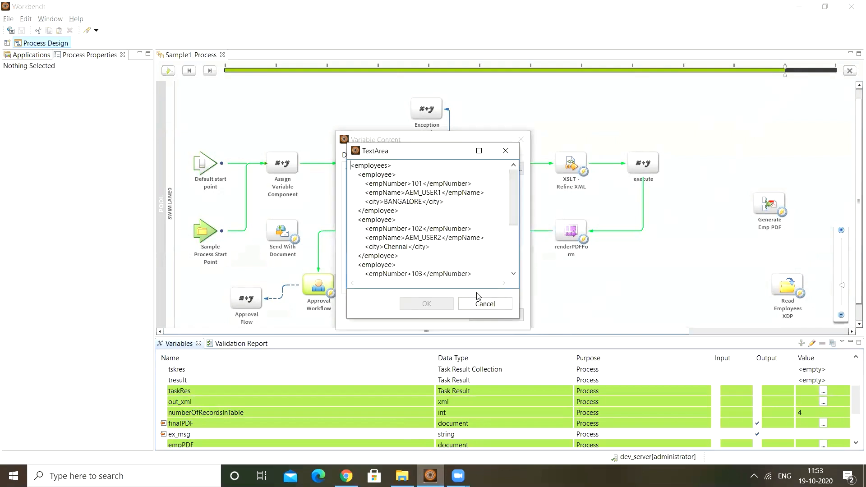
{"action": "left_click", "coordinate": [484, 304]}
{"action": "left_click", "coordinate": [504, 313]}
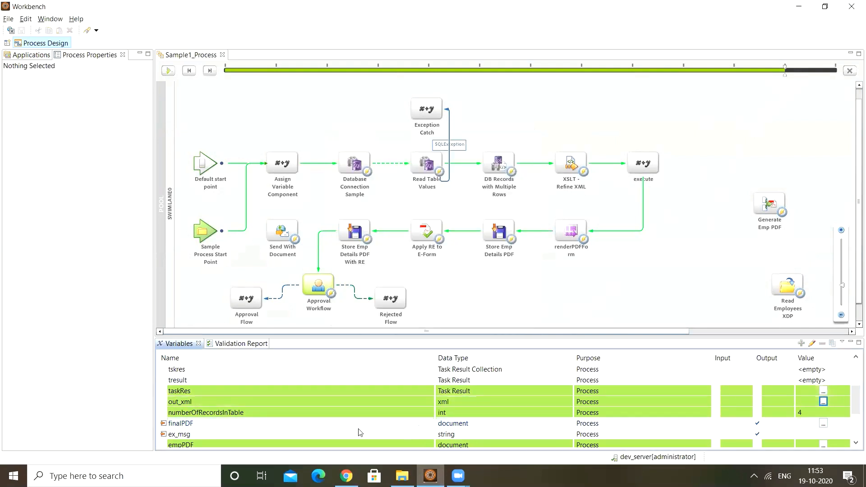
Examine the selectedUserAction value in the taskRes variable's full content, and close the content view
{"action": "left_click", "coordinate": [228, 392]}
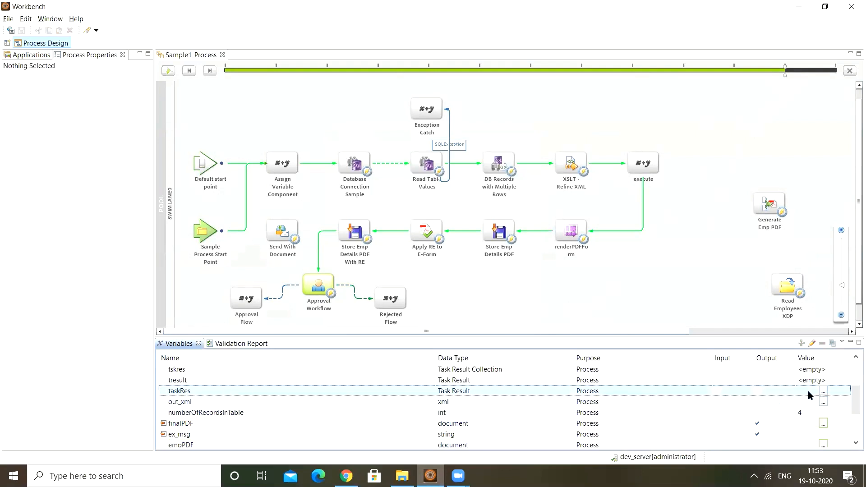
{"action": "left_click", "coordinate": [822, 391]}
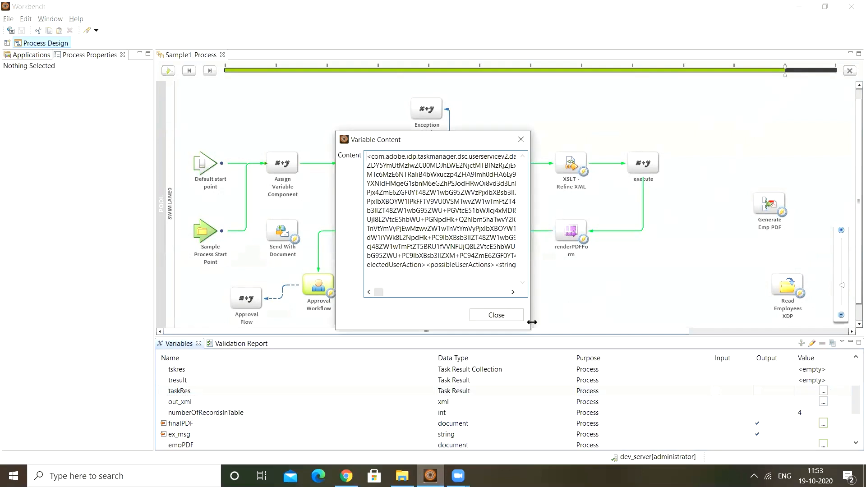
{"action": "left_click_drag", "start_coordinate": [531, 322], "coordinate": [861, 323]}
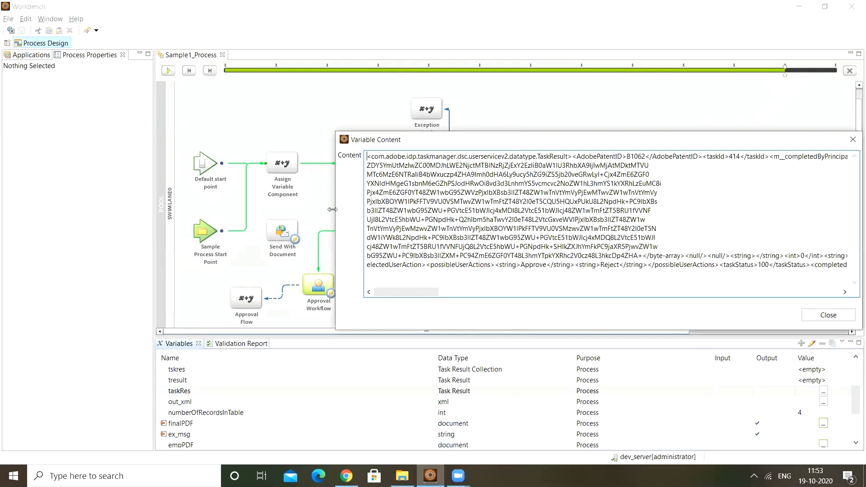
{"action": "left_click_drag", "start_coordinate": [37, 199], "coordinate": [4, 199]}
{"action": "left_click_drag", "start_coordinate": [113, 293], "coordinate": [736, 287]}
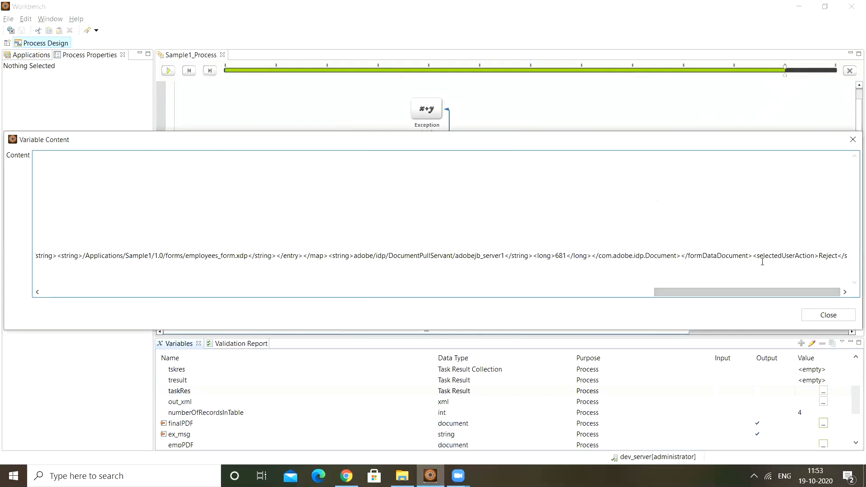
{"action": "left_click_drag", "start_coordinate": [752, 256], "coordinate": [835, 256]}
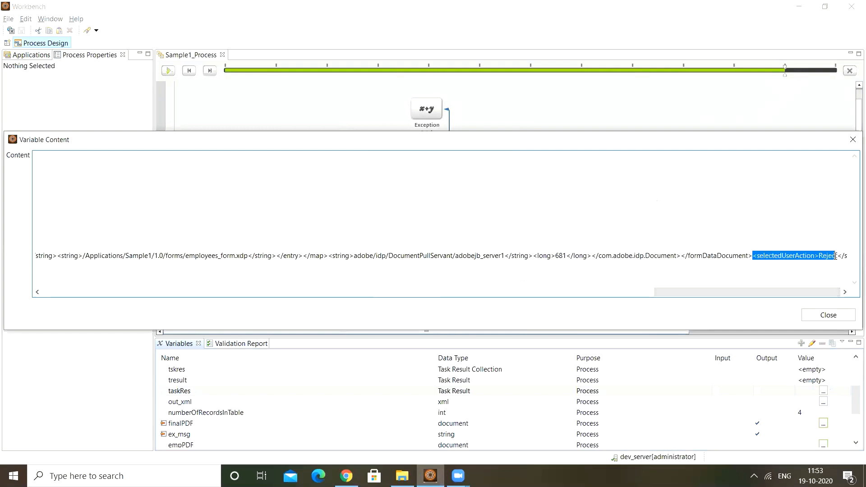
{"action": "left_click", "coordinate": [828, 315]}
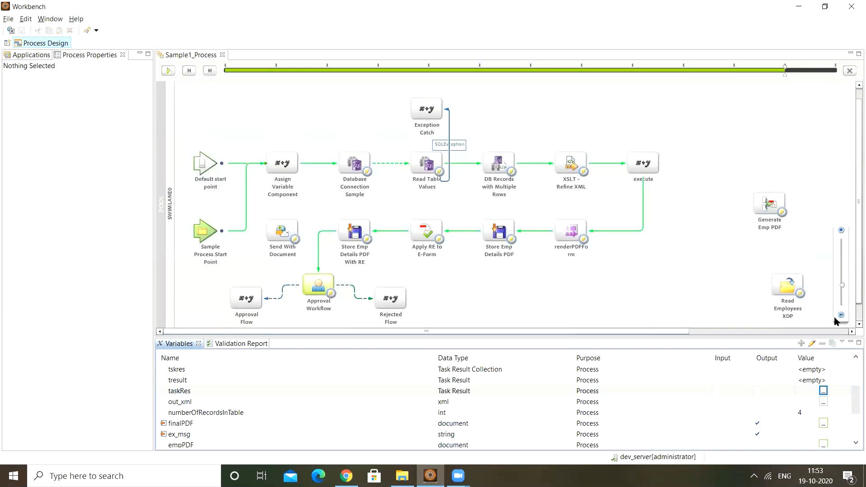
Inspect the route to Rejected Flow and that step's properties, and skip to the end of the playback before closing it
{"action": "left_click", "coordinate": [348, 287]}
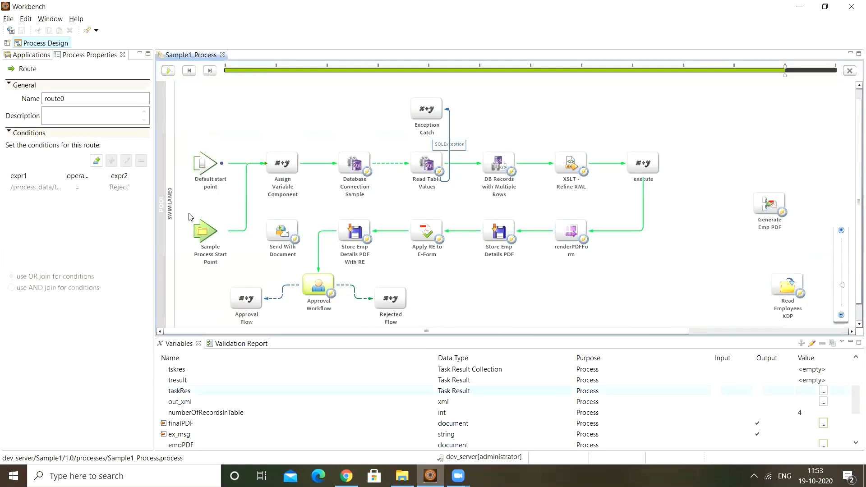
{"action": "left_click", "coordinate": [381, 303]}
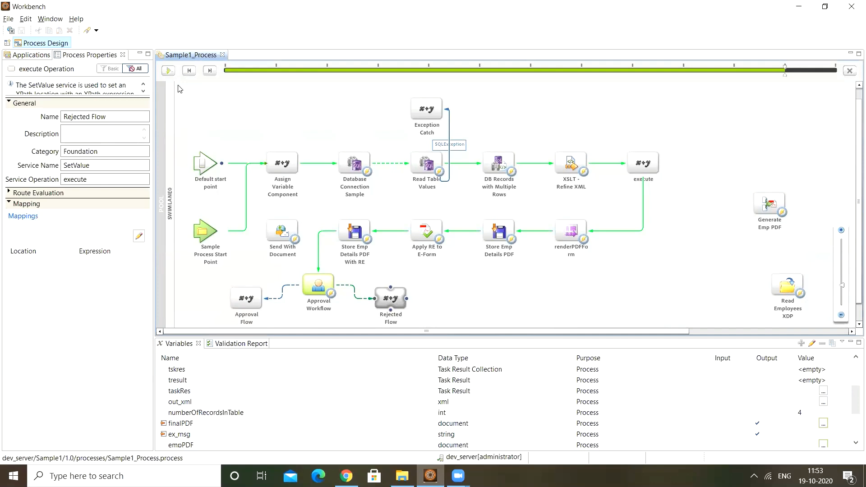
{"action": "left_click", "coordinate": [209, 70]}
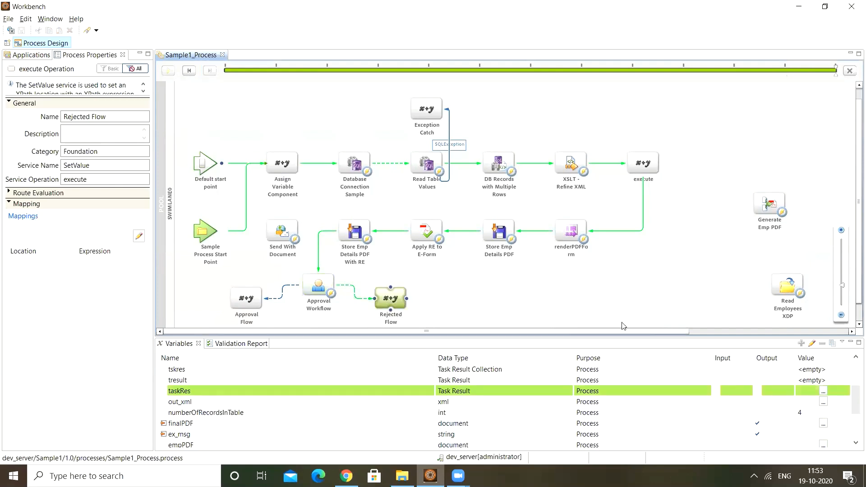
{"action": "left_click", "coordinate": [849, 72]}
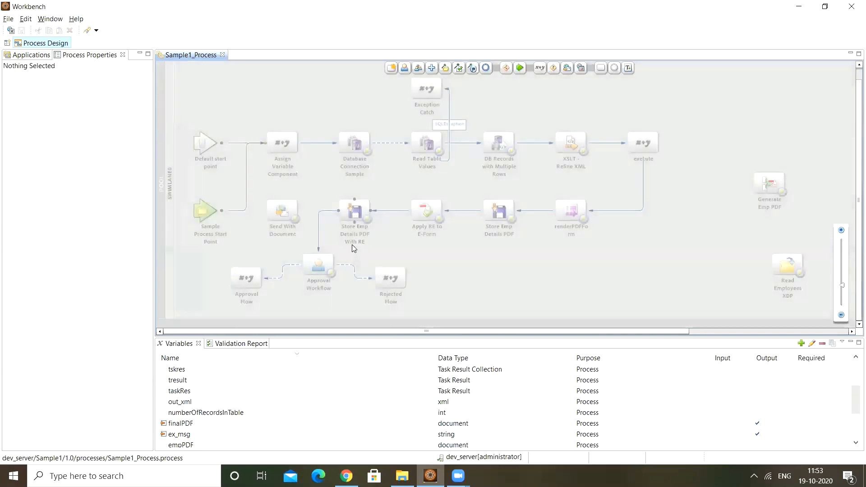